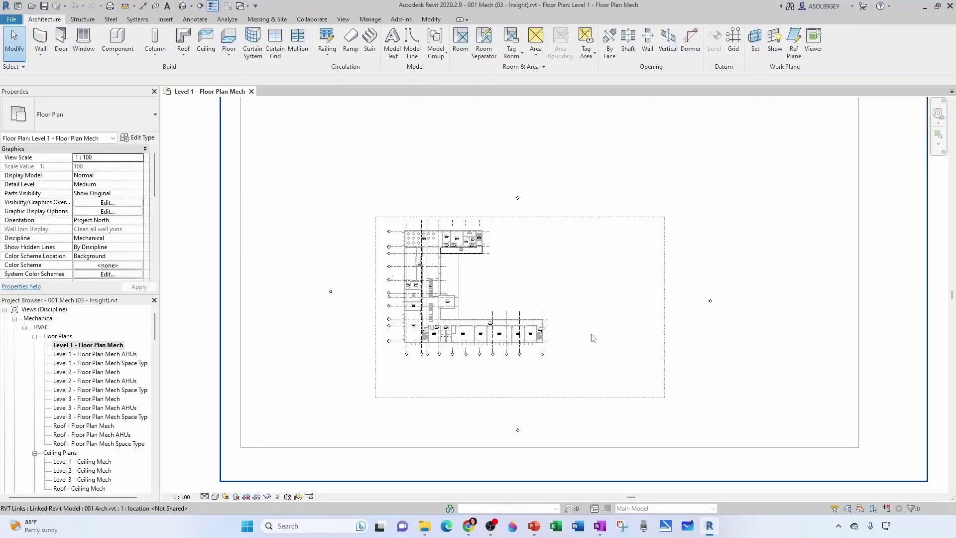
- Duplicate Level 1 - Floor Plan Mech and rename the copy 'Level 1 - Floor Plan Building Massing'
right_click(108, 345)
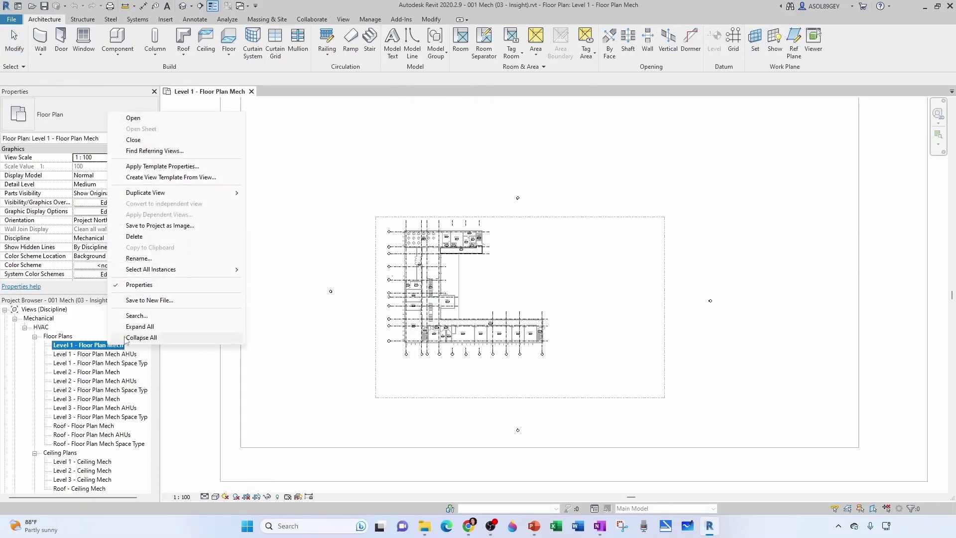
mouse_move(183, 194)
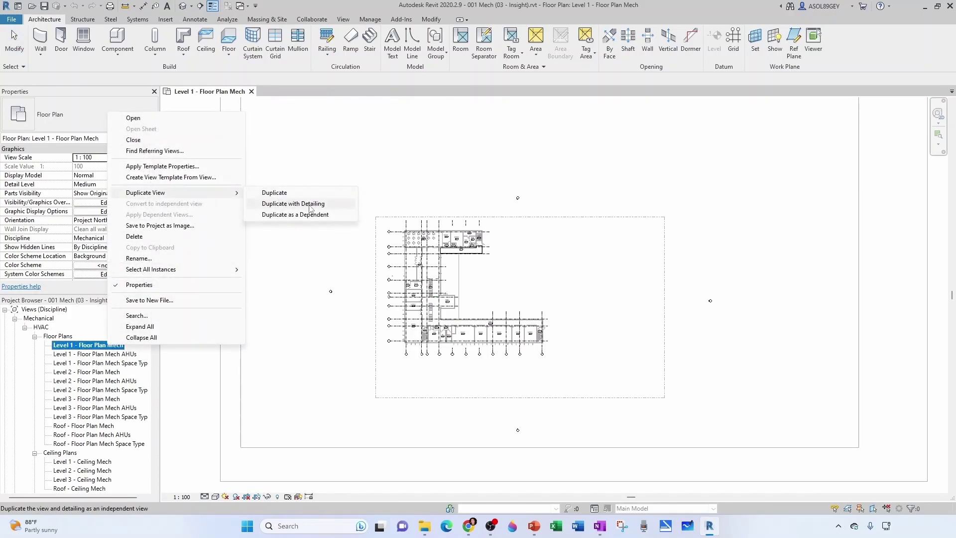
left_click(285, 194)
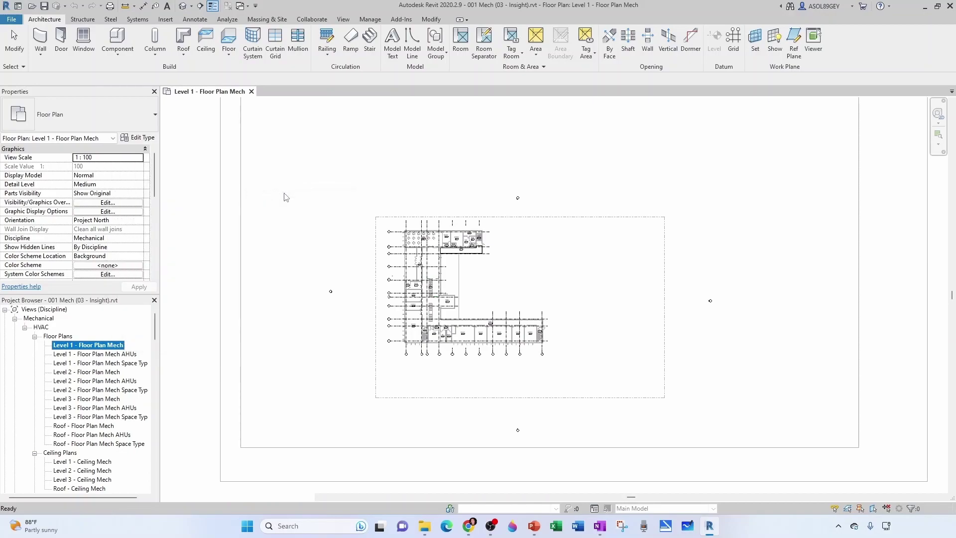
right_click(124, 363)
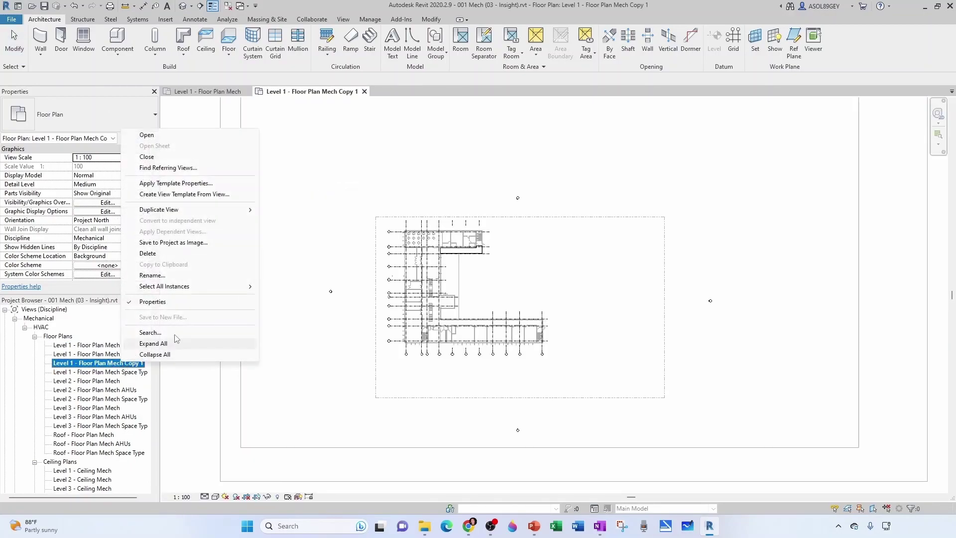
left_click(153, 276)
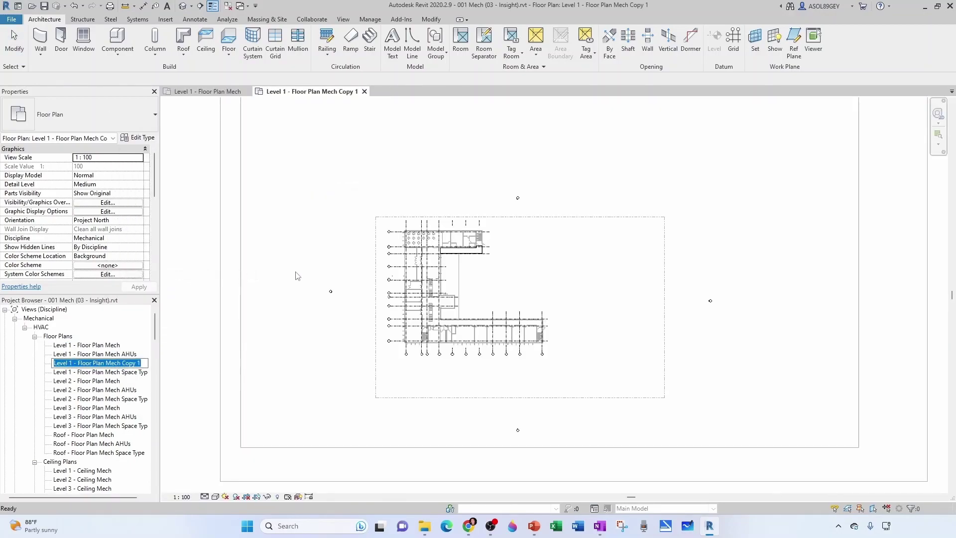
type("Level 1 - Floor Plan Buildi")
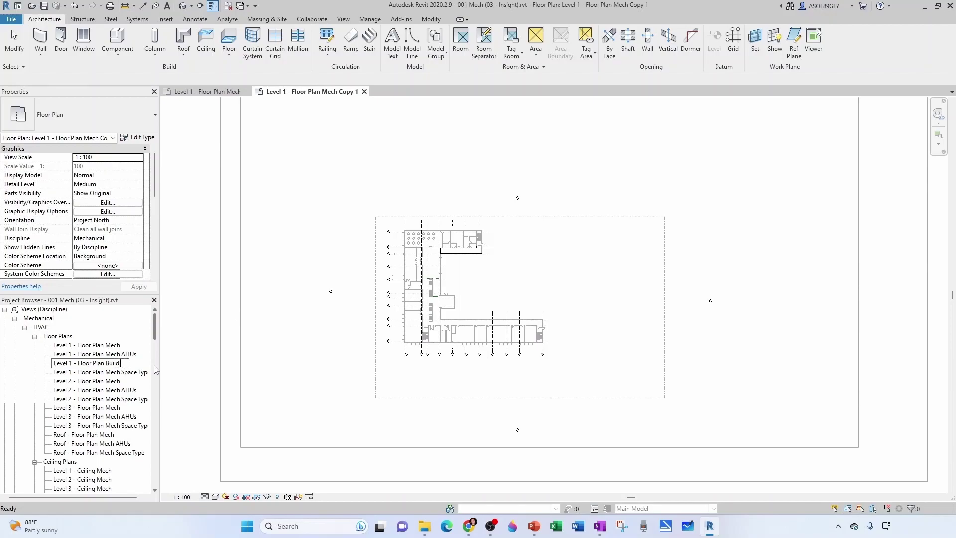
type("ng Massing")
key("Return")
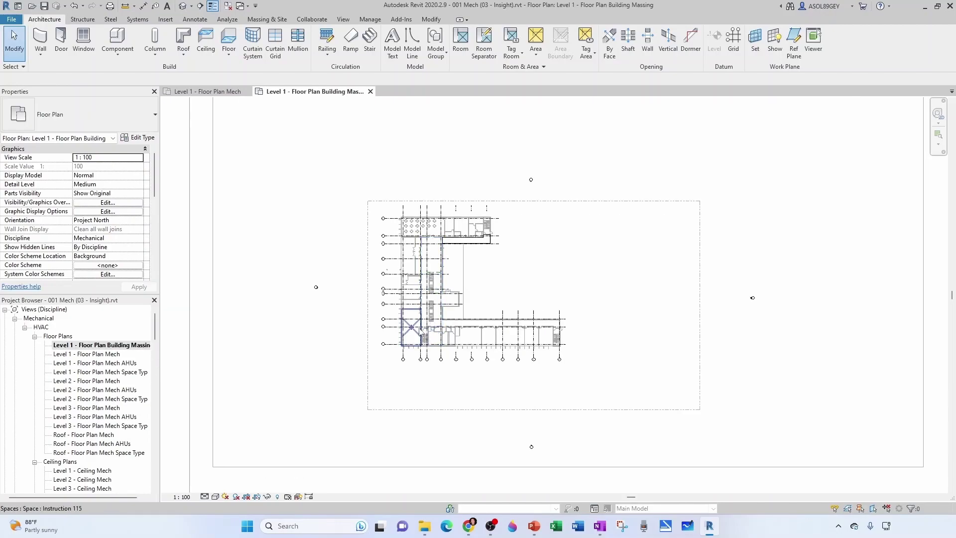
- On the Massing & Site tab, set Show Mass to Form and Floors
left_click(264, 22)
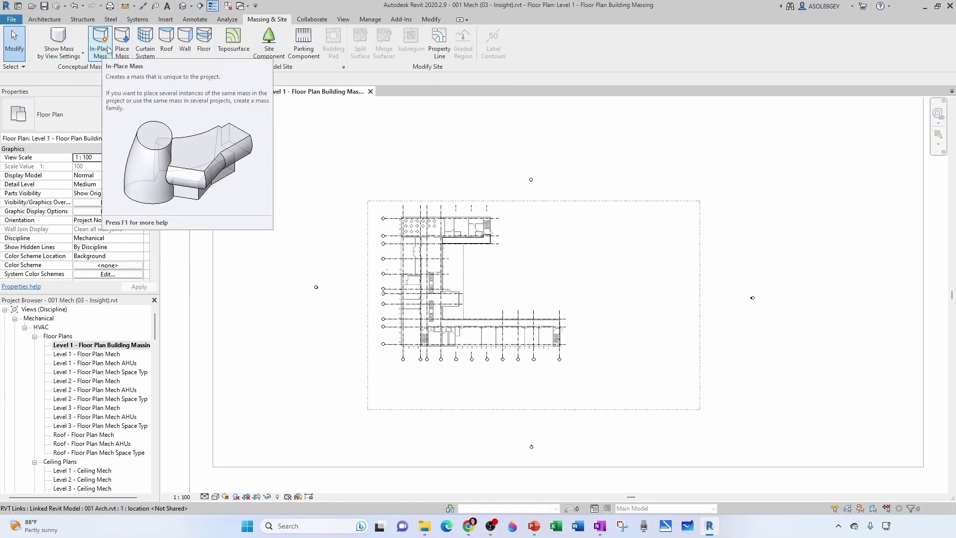
left_click(59, 58)
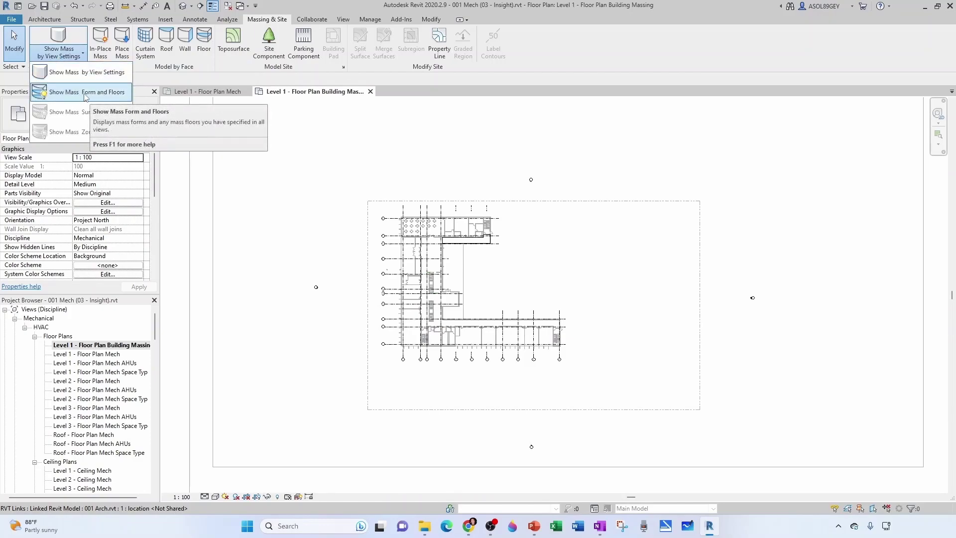
left_click(67, 94)
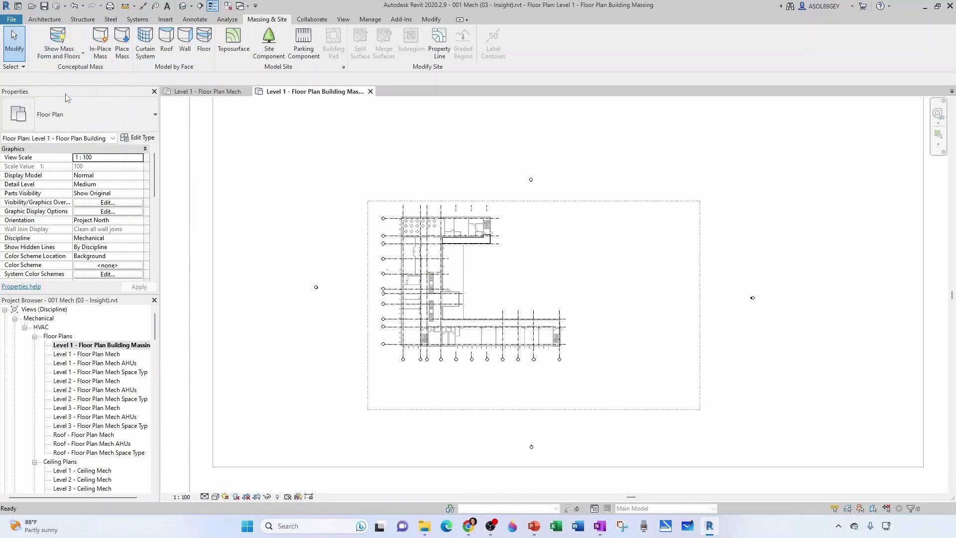
- Start a new in-place mass named South Sector
scroll(507, 342, "up", 2)
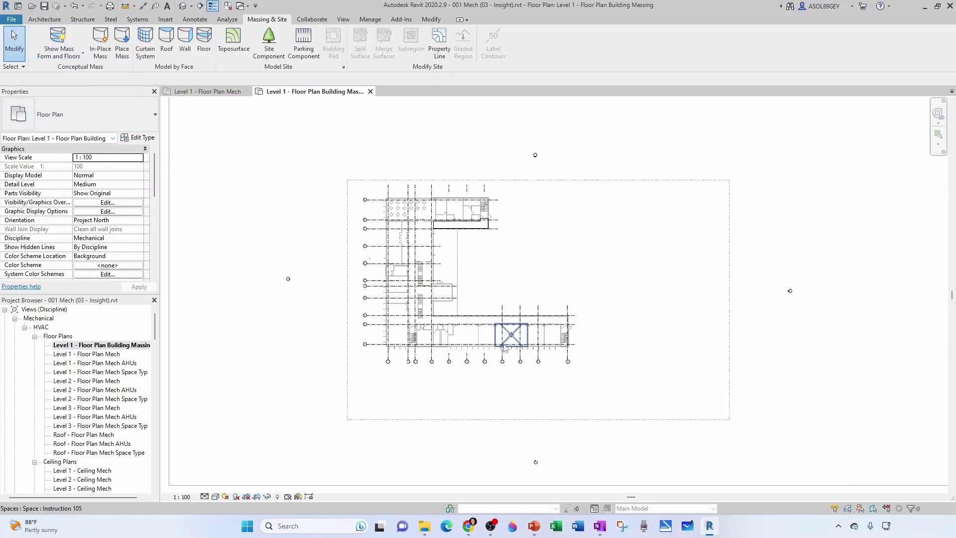
left_click(100, 40)
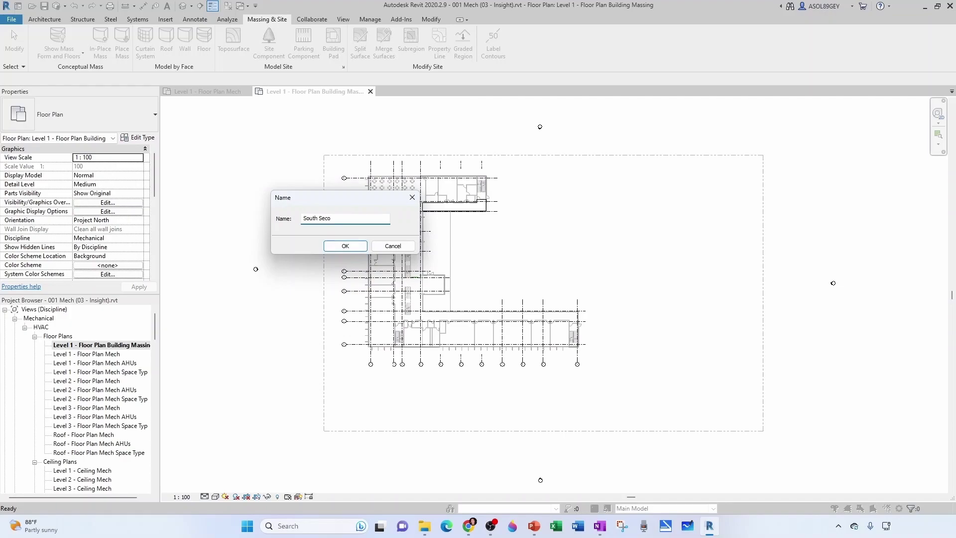
left_click(338, 246)
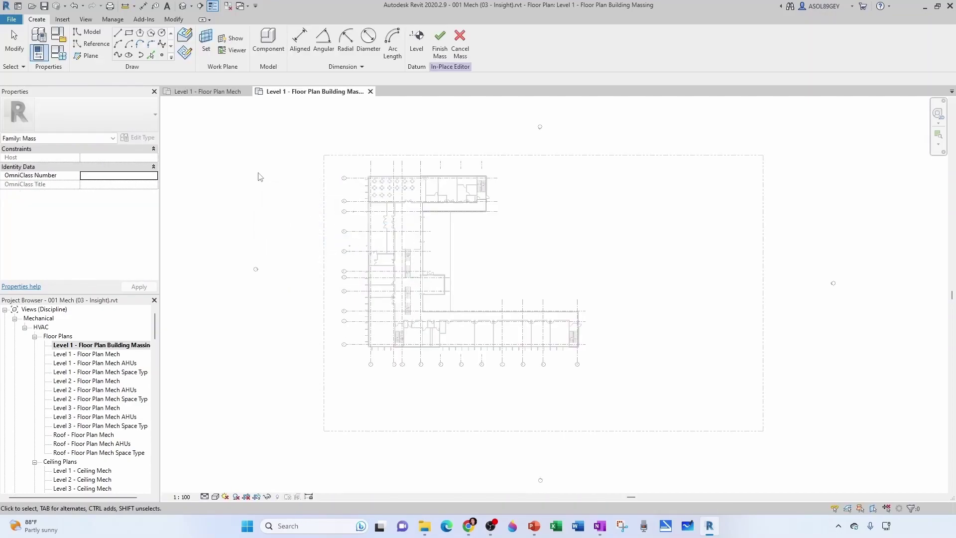
- Draw a rectangle tracing the outline of the building's long south wing
left_click(129, 34)
scroll(366, 344, "up", 3)
scroll(364, 343, "up", 4)
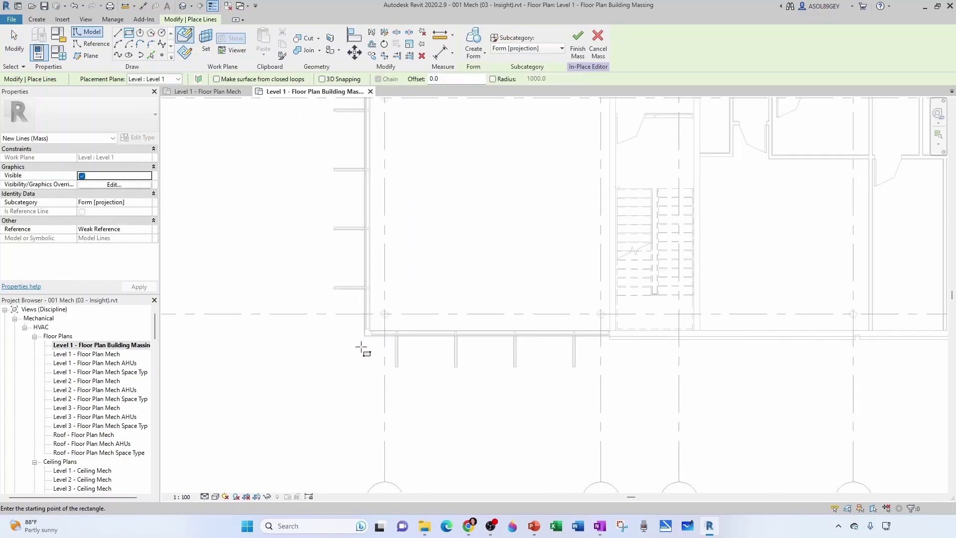
scroll(390, 322, "down", 7)
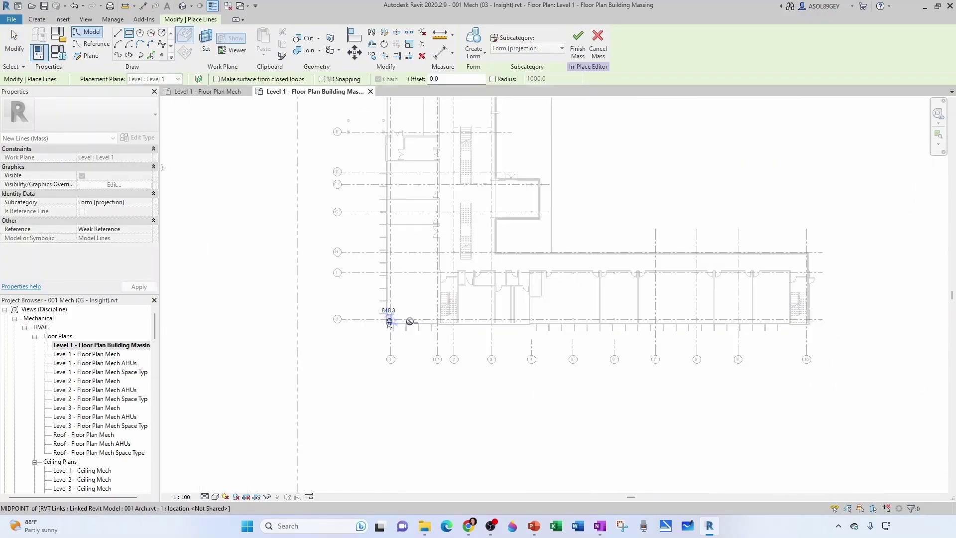
middle_click_drag(532, 329, 486, 339)
scroll(634, 290, "up", 1)
scroll(634, 292, "up", 5)
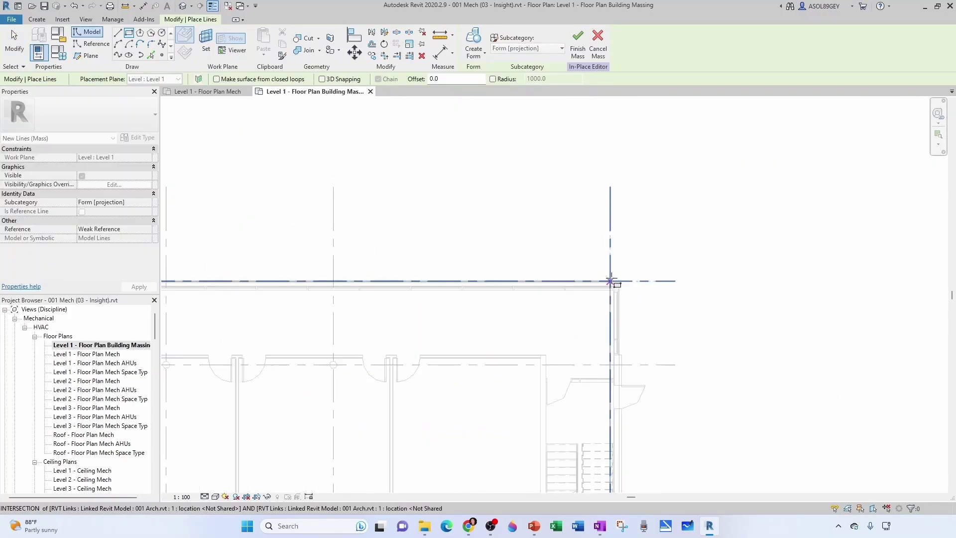
left_click(625, 287)
scroll(625, 287, "down", 5)
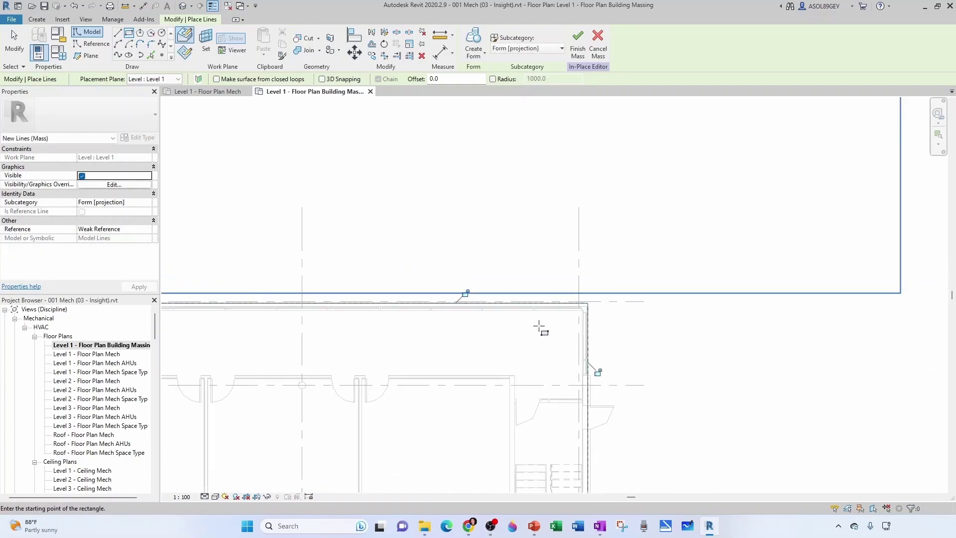
key("Escape")
- Create a solid form from the rectangle
left_click(475, 59)
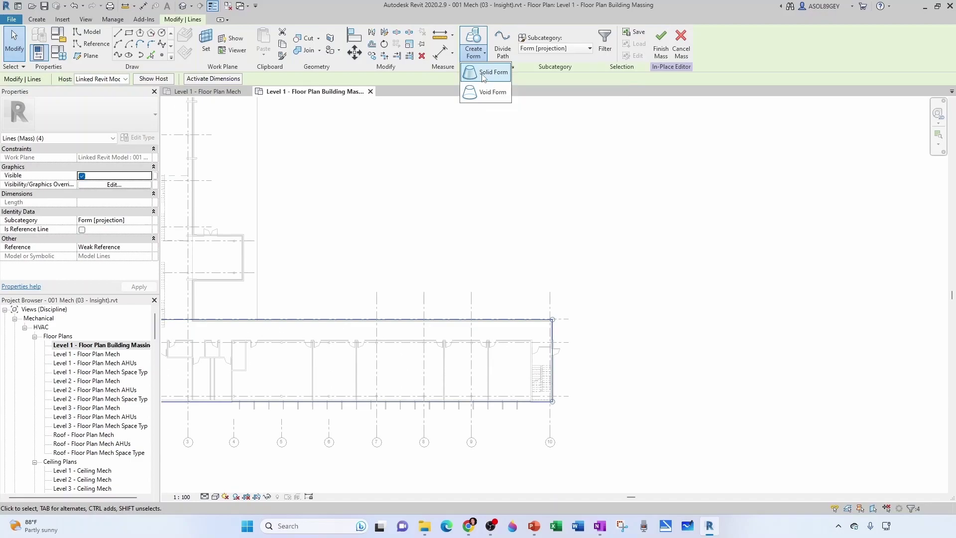
left_click(484, 73)
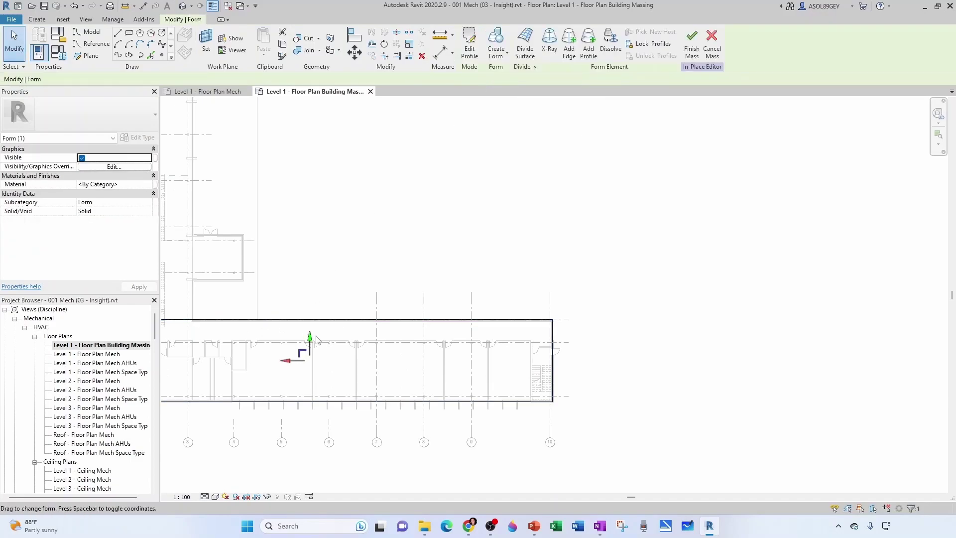
middle_click_drag(314, 363, 438, 368)
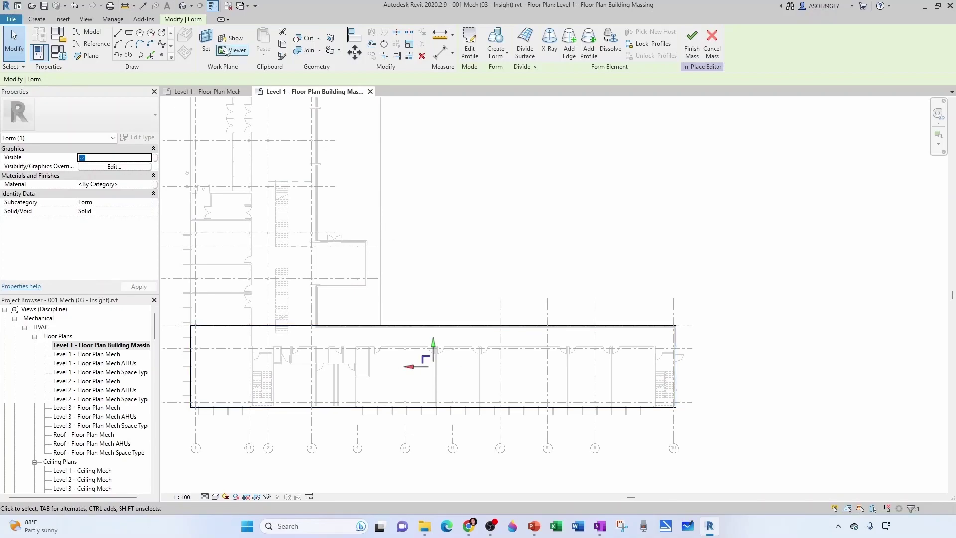
- Look at the mass box in the default 3D view, then open the South - Mech elevation to compare levels
left_click(183, 6)
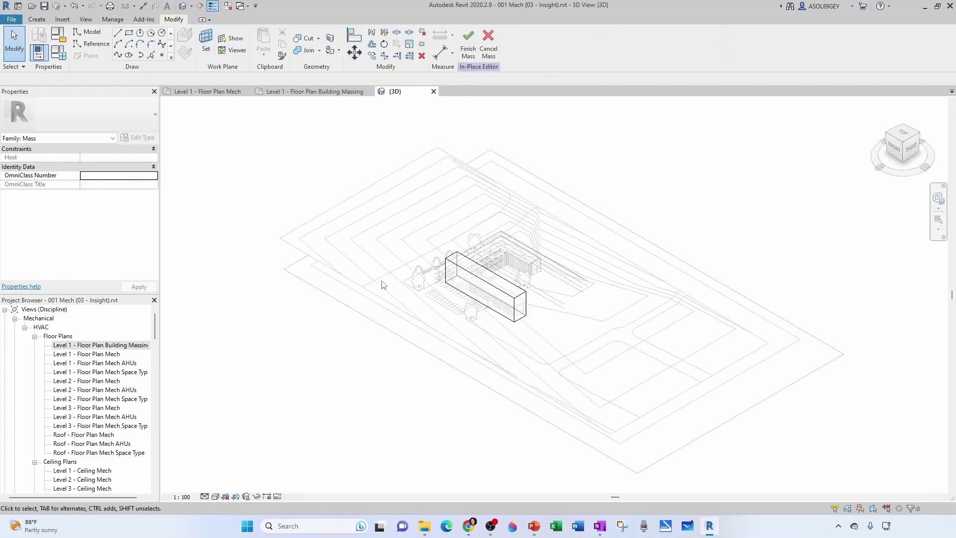
scroll(504, 293, "up", 3)
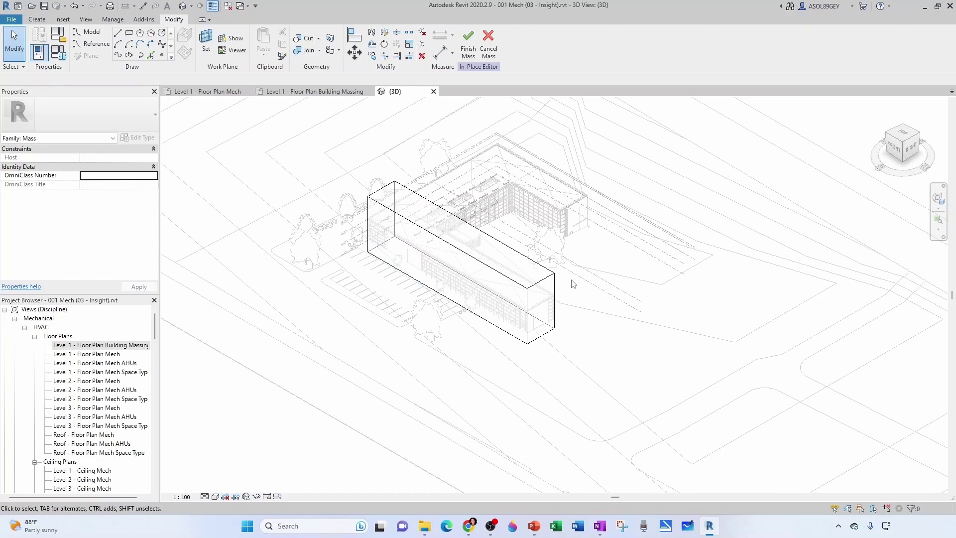
scroll(545, 313, "up", 2)
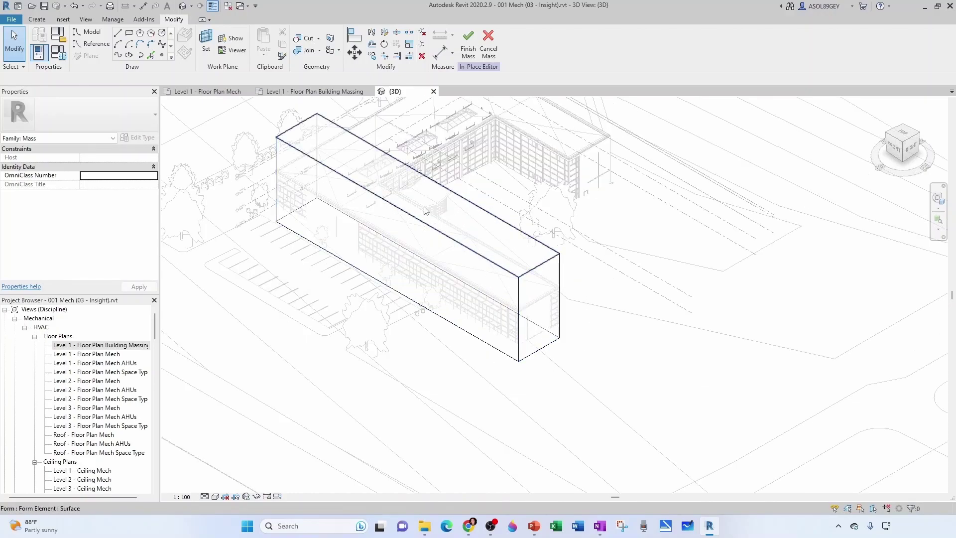
middle_click_drag(471, 276, 497, 292)
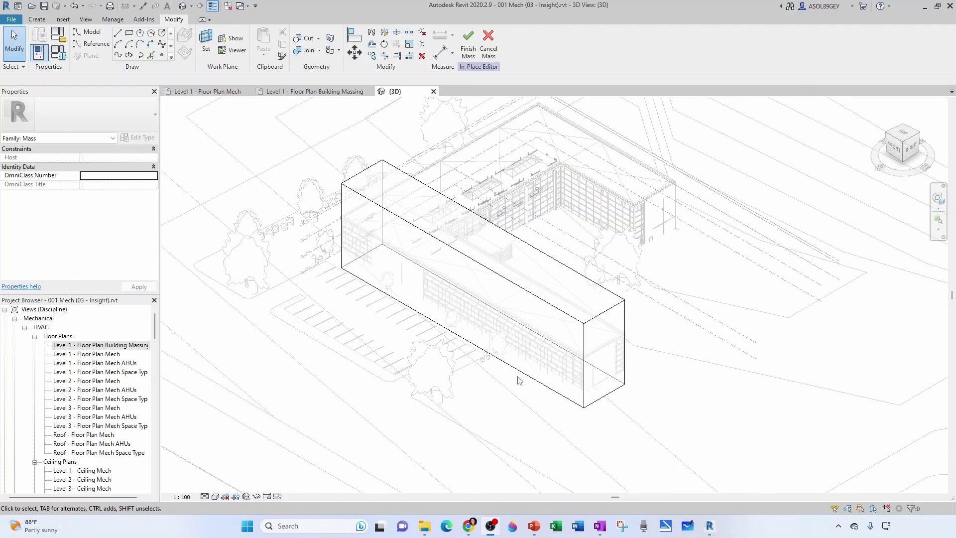
scroll(517, 376, "up", 1)
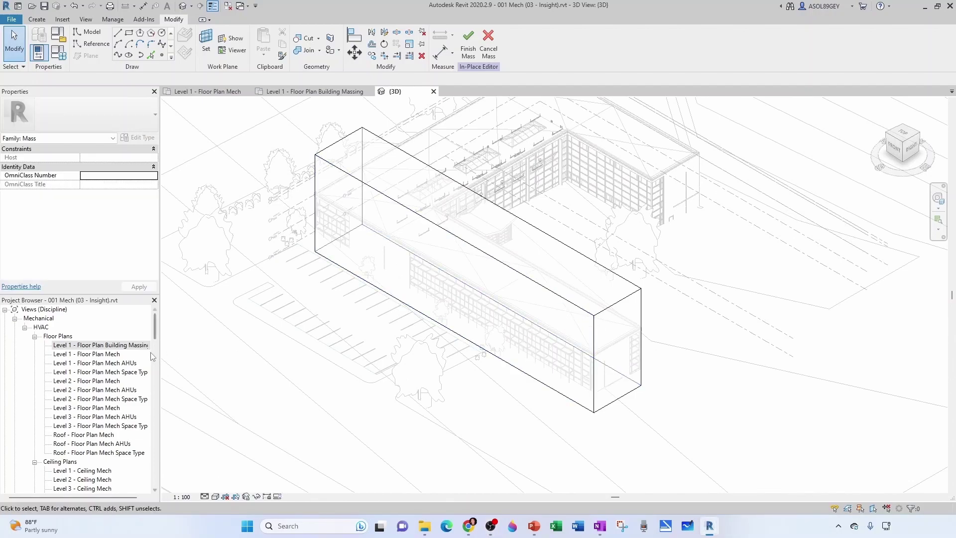
scroll(100, 359, "down", 6)
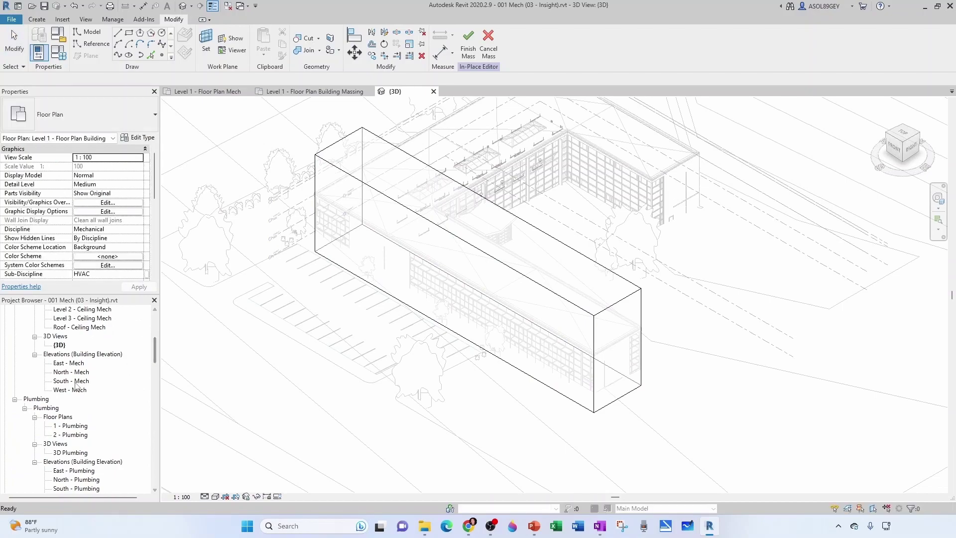
double_click(67, 381)
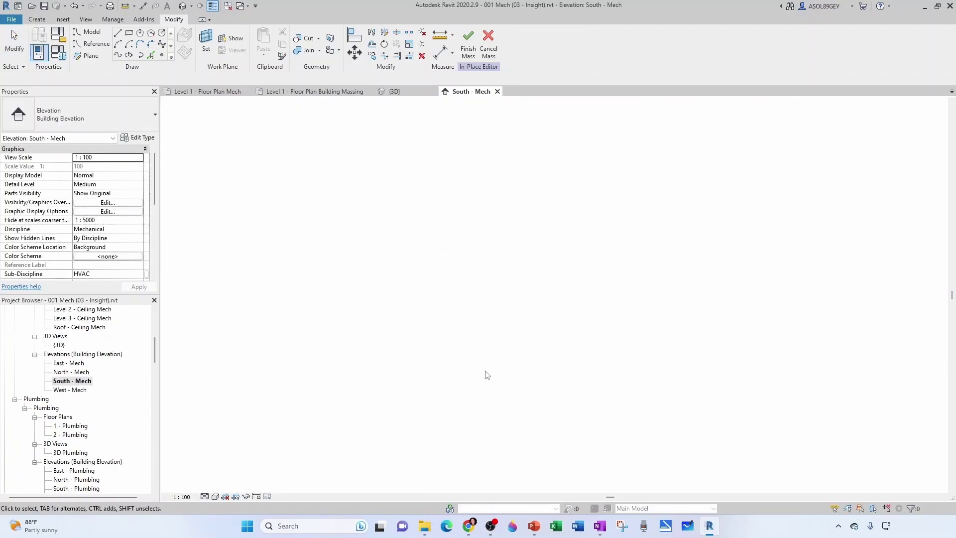
scroll(531, 296, "up", 6)
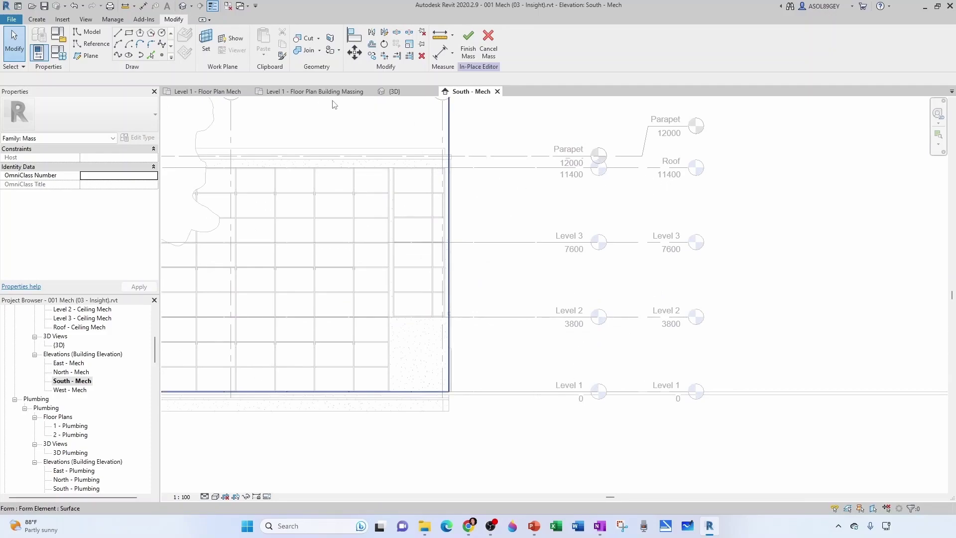
- Back in 3D, set the South Sector form's top-face height to 11400
left_click(391, 91)
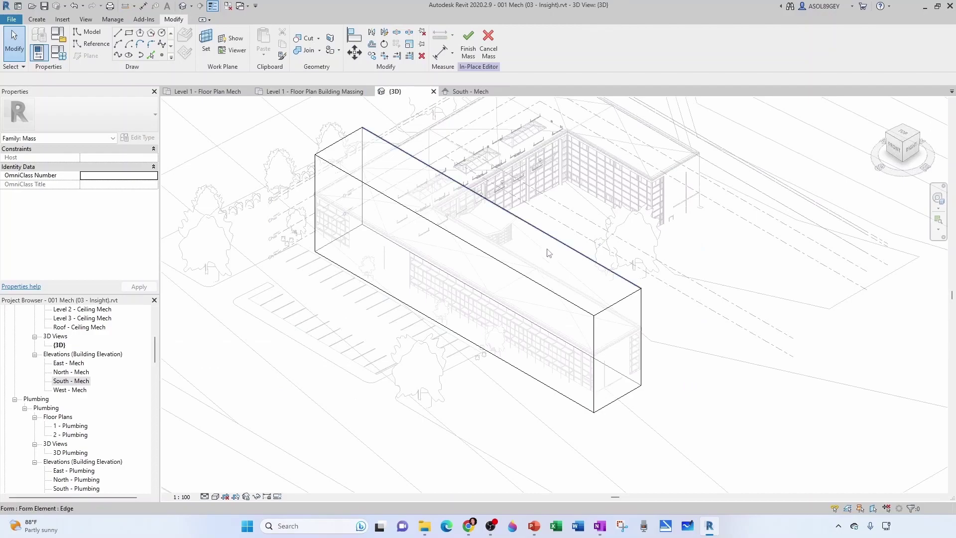
left_click(417, 200)
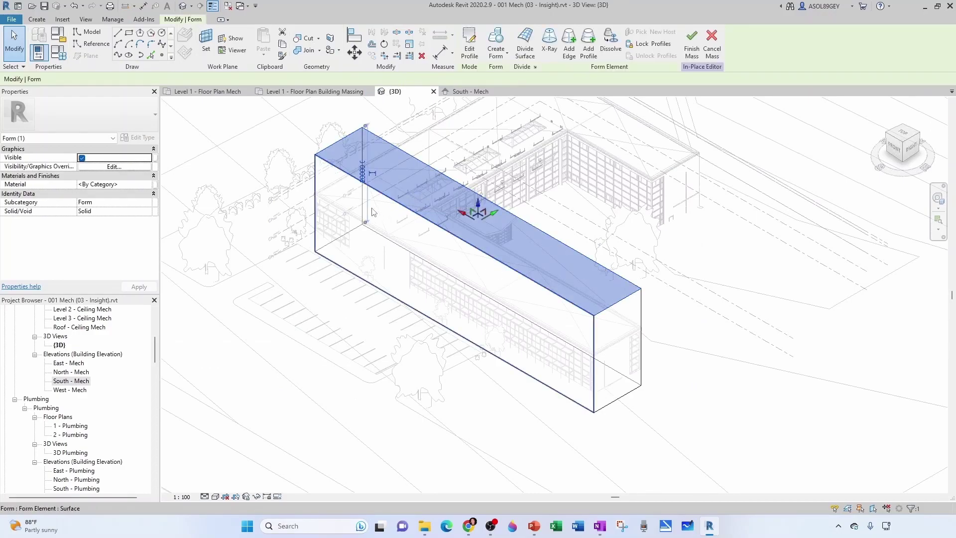
scroll(395, 245, "up", 2)
scroll(395, 245, "up", 1)
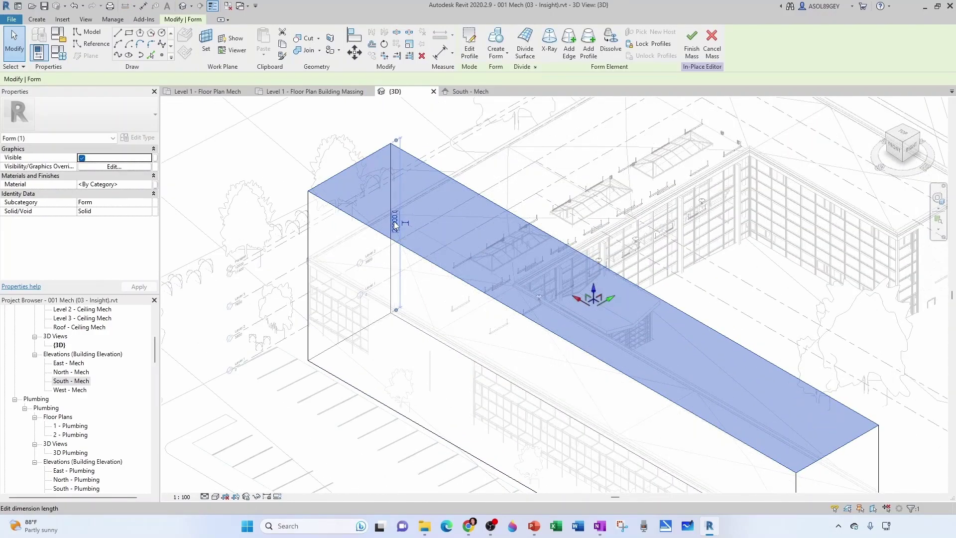
left_click(393, 222)
type("11400")
key("Return")
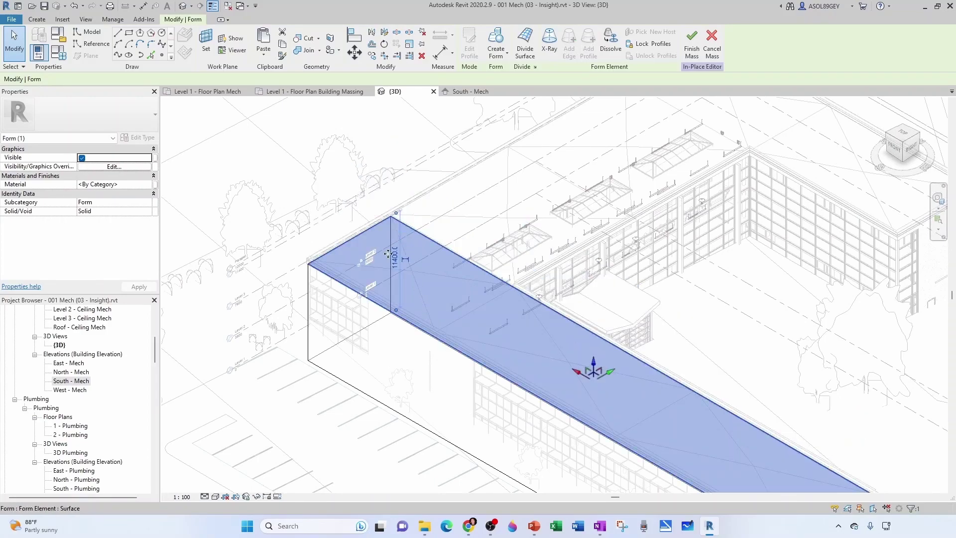
key("Escape")
scroll(384, 254, "down", 3)
scroll(384, 243, "down", 1)
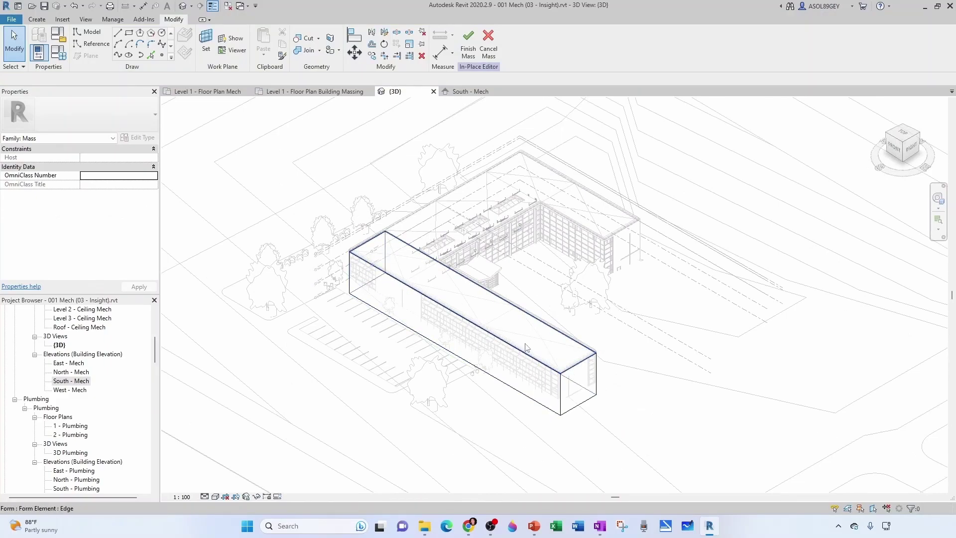
- Finish the South Sector mass, select it to check it, then undo the last change
left_click(468, 45)
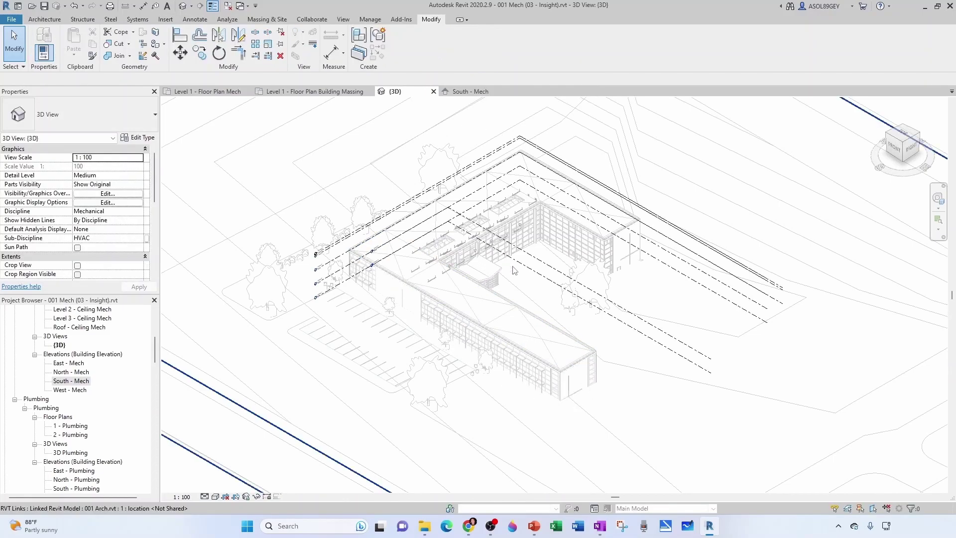
left_click(581, 345)
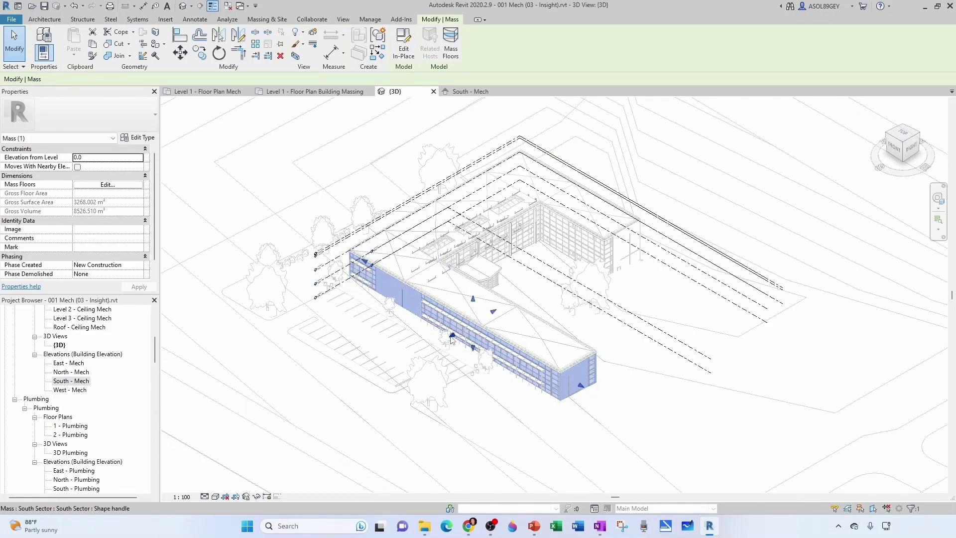
key("Escape")
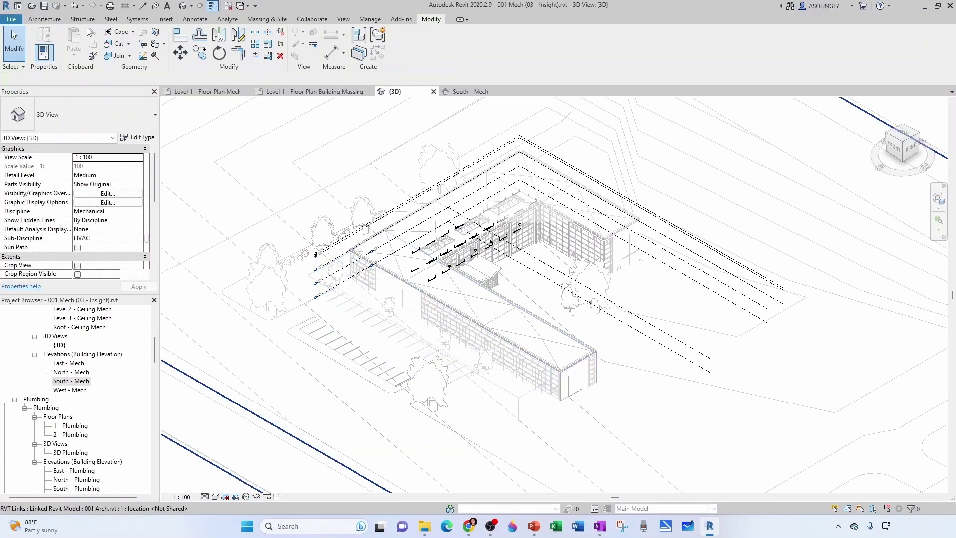
left_click(75, 6)
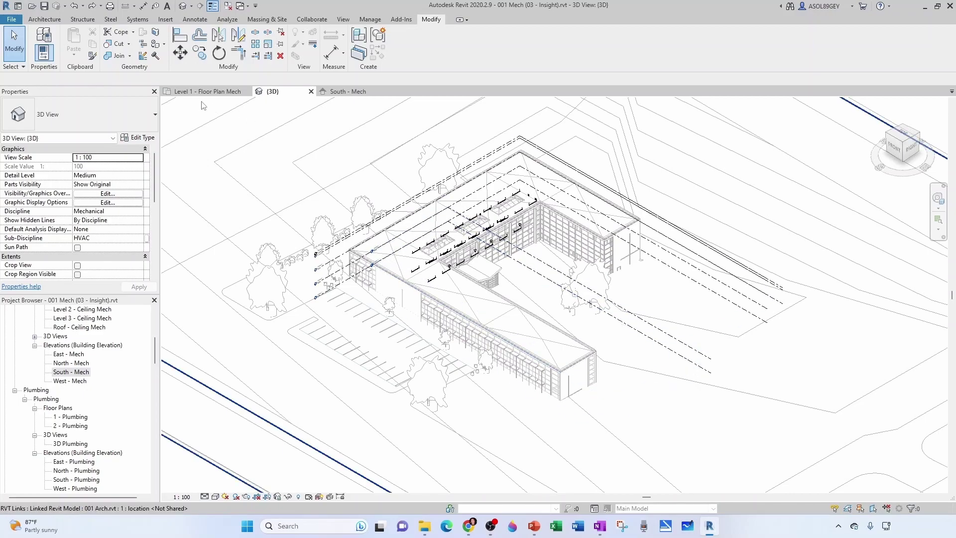
- From the Level 1 - Floor Plan Mech view, start an in-place mass named Mid Sector
left_click(206, 92)
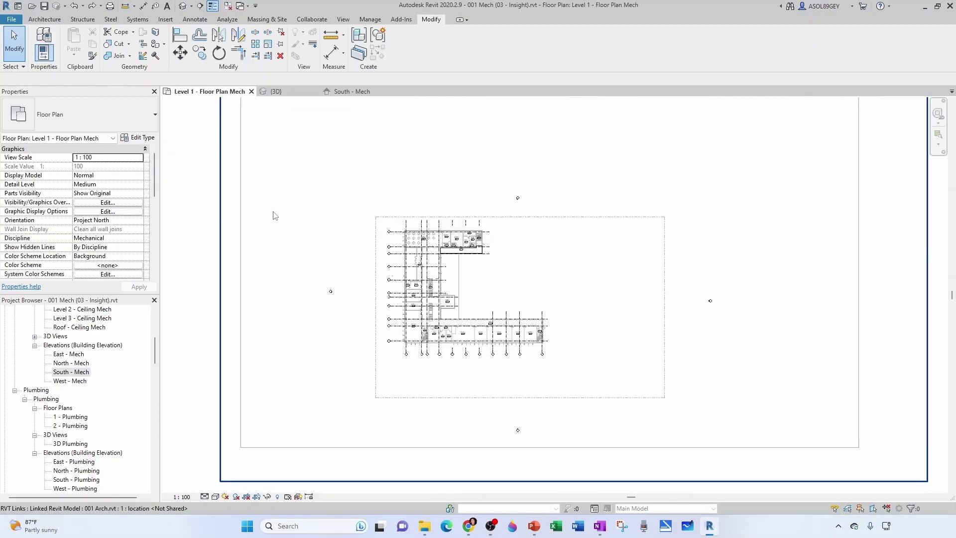
scroll(349, 299, "up", 5)
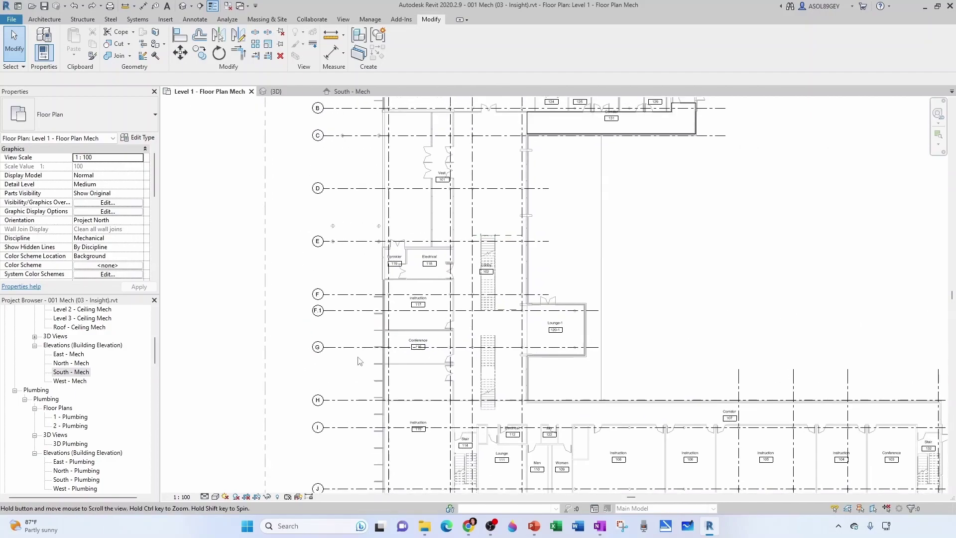
left_click(253, 20)
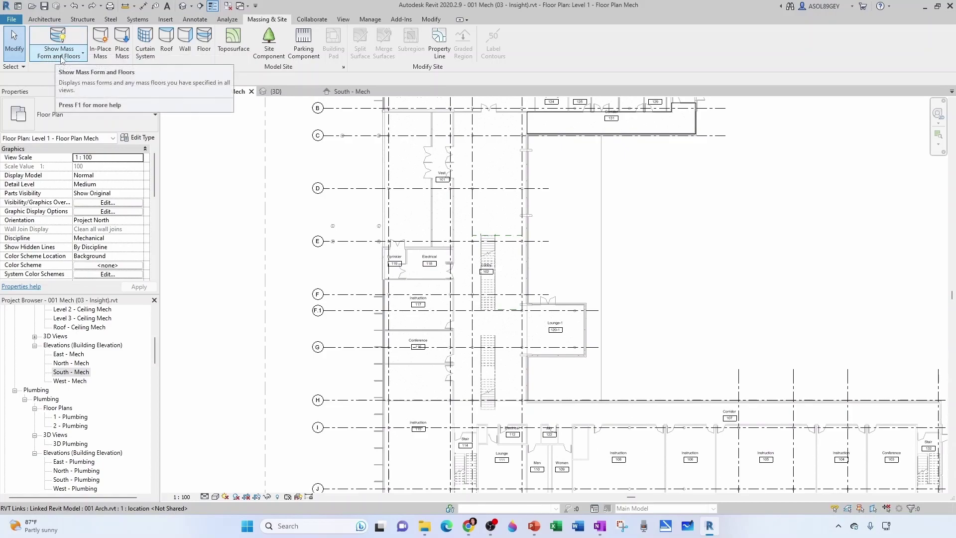
left_click(101, 44)
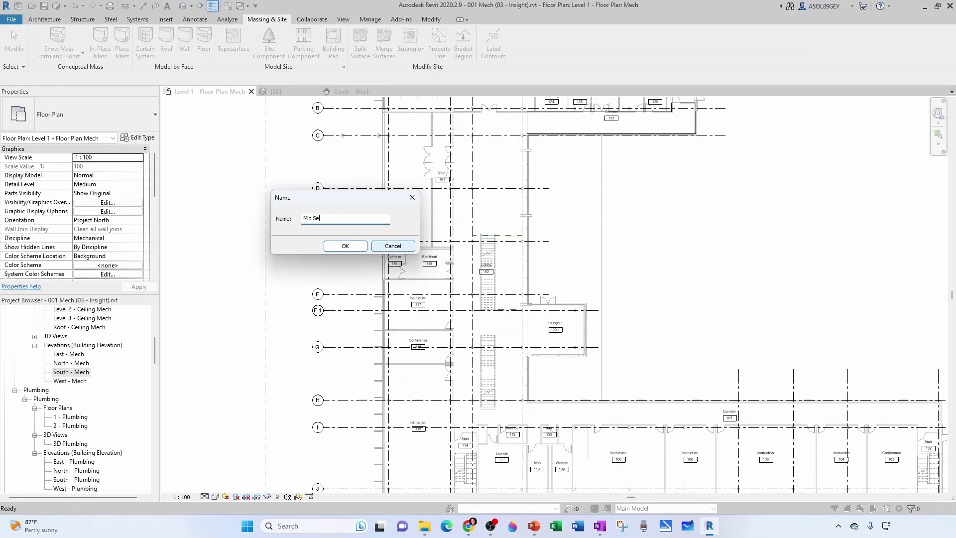
left_click(357, 248)
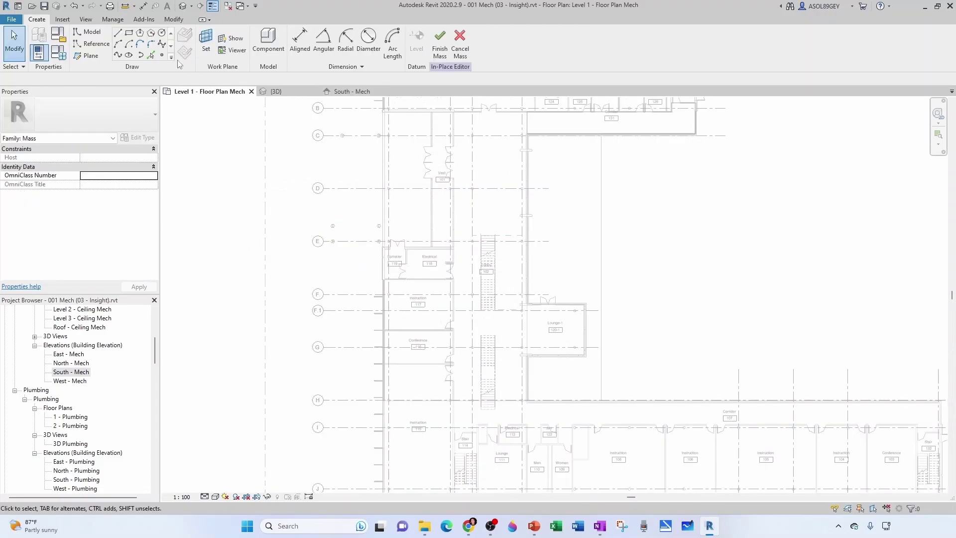
- Sketch a rectangle from the wall endpoint near grid H to the wall intersection near grid C
left_click(130, 33)
scroll(380, 406, "up", 6)
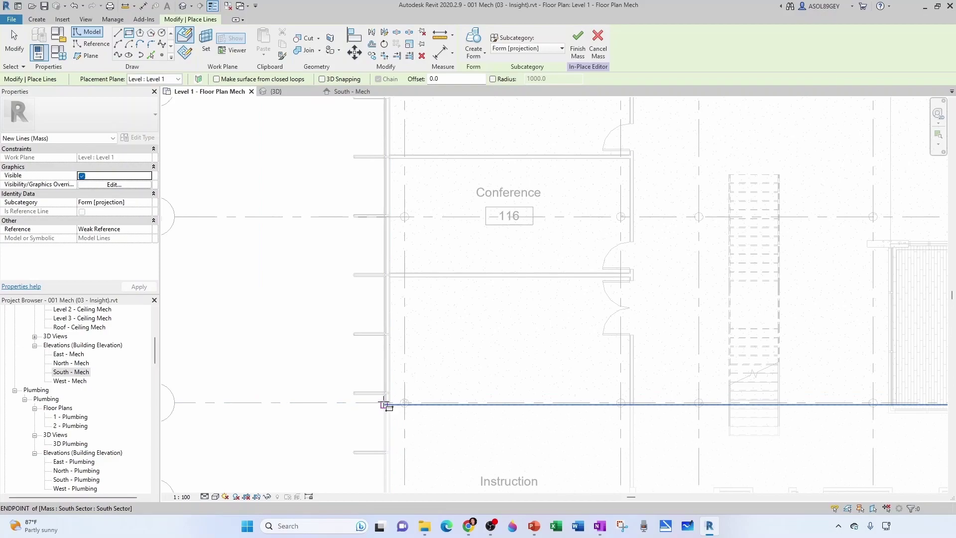
scroll(384, 405, "down", 4)
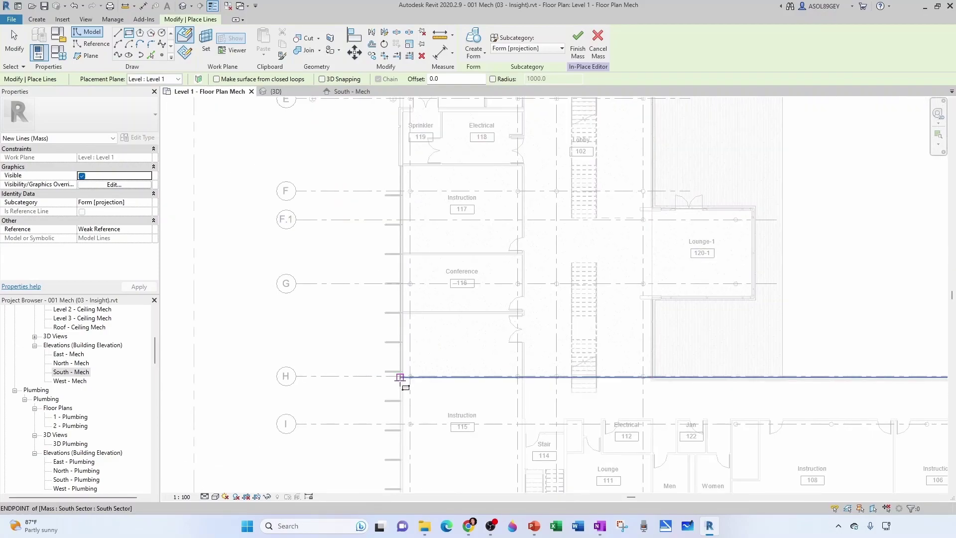
scroll(400, 377, "up", 2)
scroll(400, 375, "up", 2)
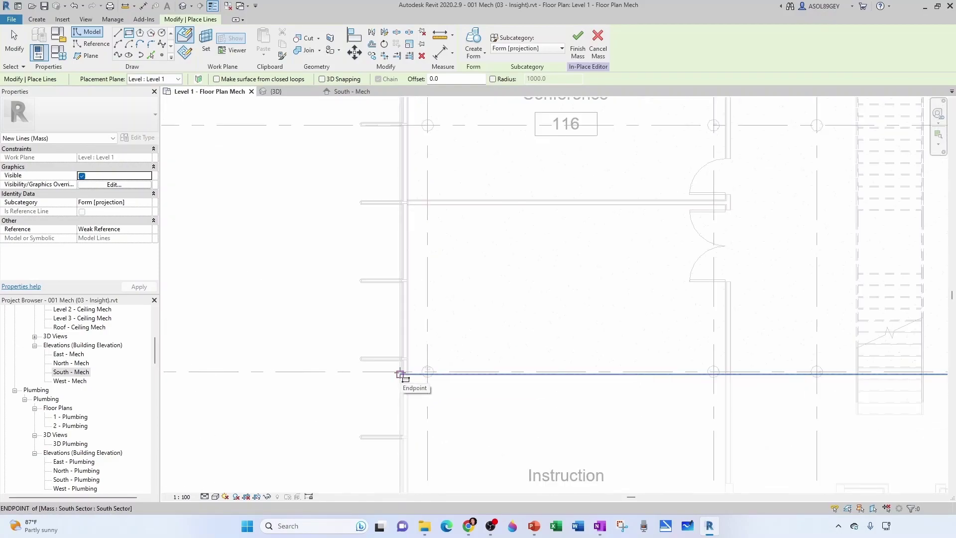
left_click(400, 374)
scroll(408, 309, "down", 6)
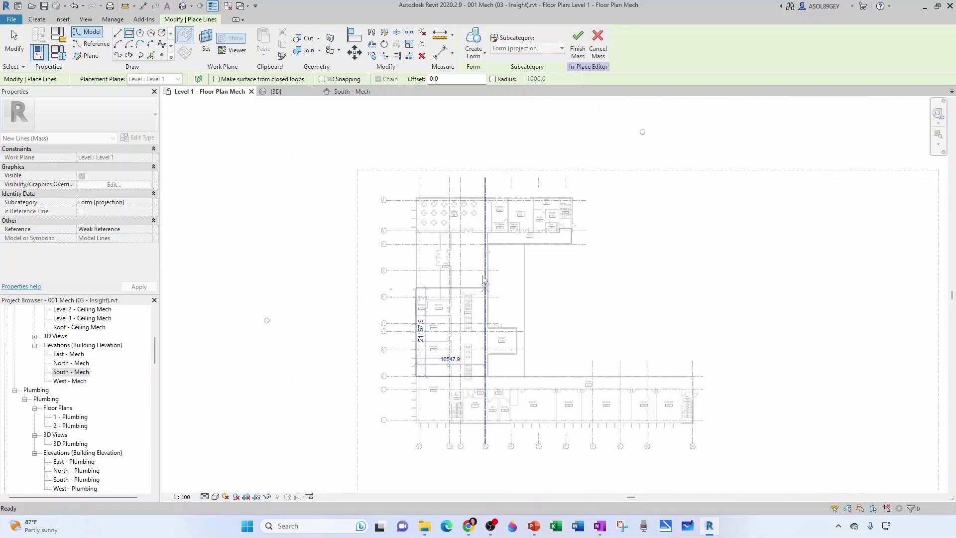
scroll(483, 275, "up", 8)
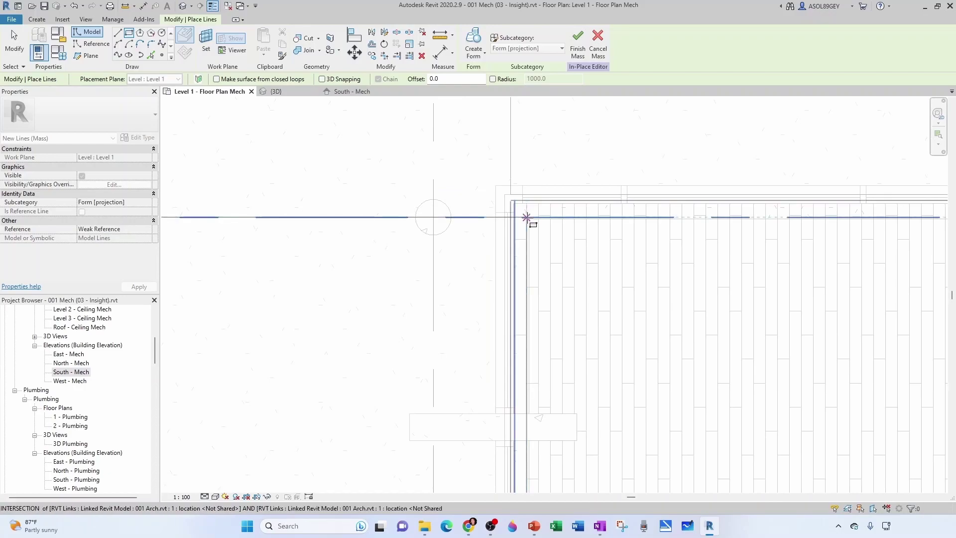
left_click(530, 219)
scroll(474, 315, "down", 5)
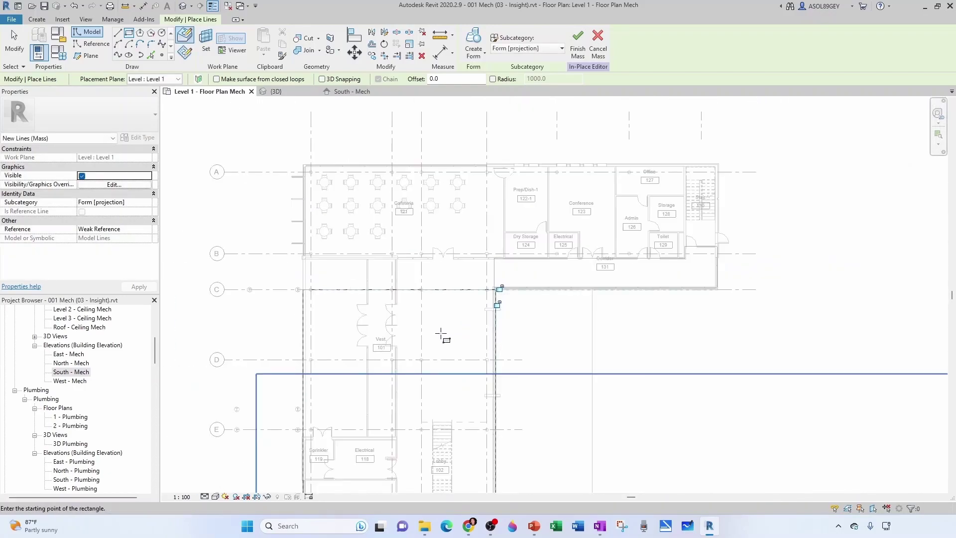
- Create a solid form from the Mid Sector rectangle
scroll(442, 334, "down", 5)
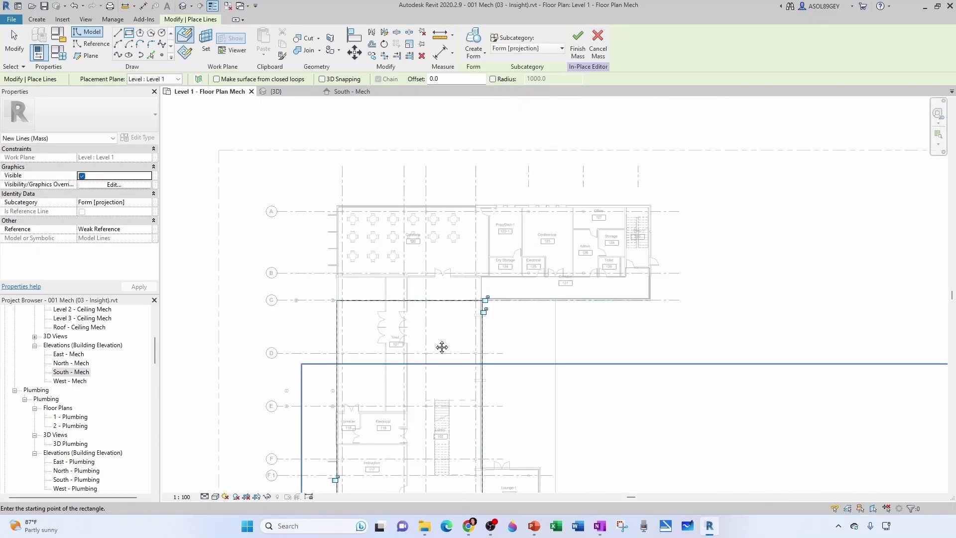
left_click(483, 56)
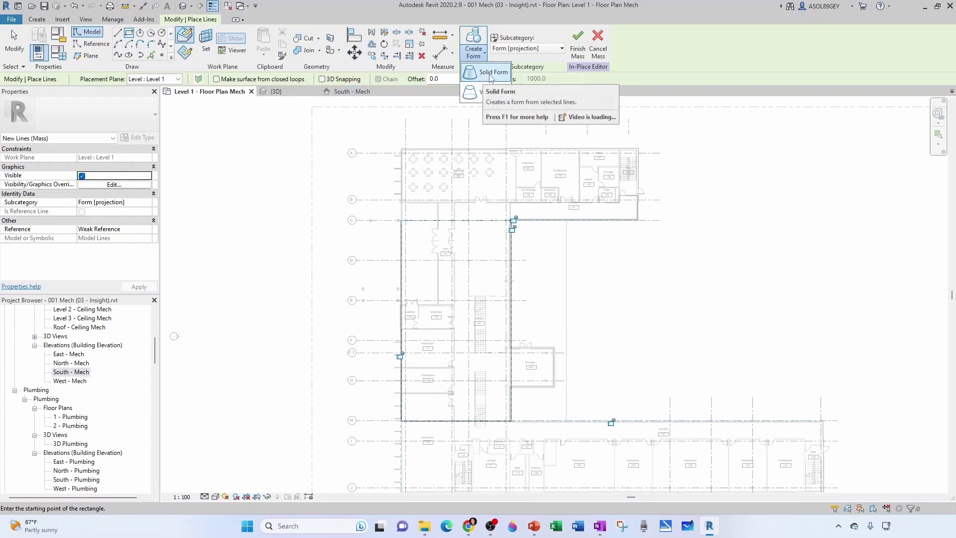
left_click(492, 73)
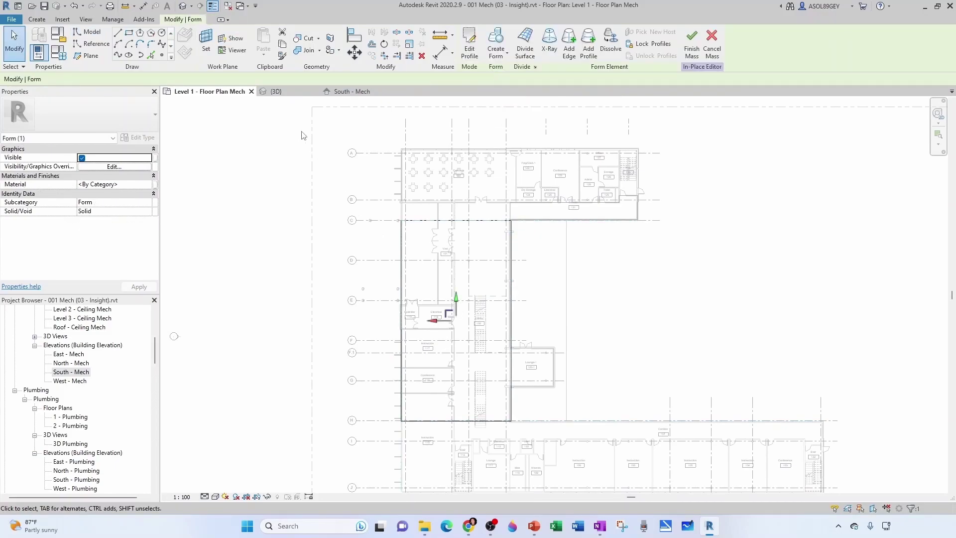
- In the 3D view, drag the mass's top face upward to make it taller
left_click(275, 91)
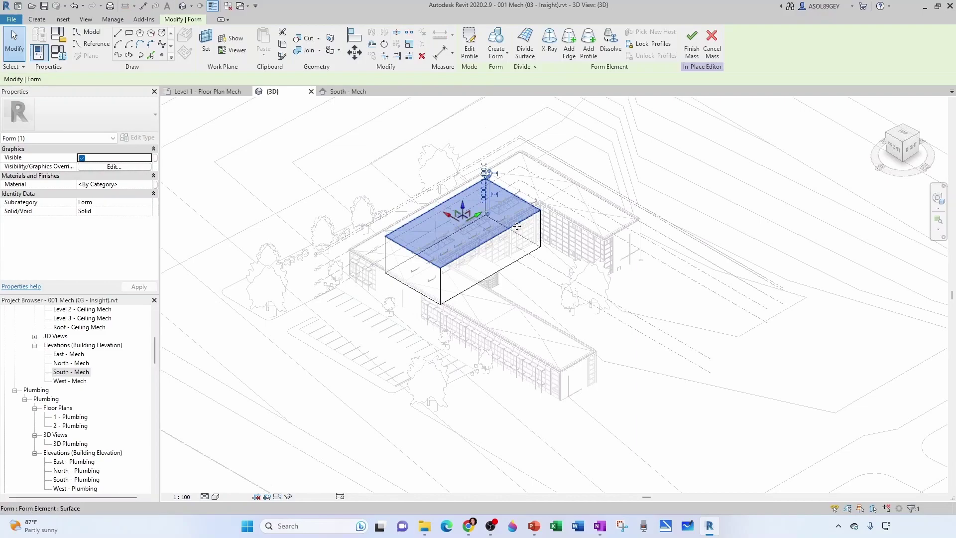
left_click(543, 309)
scroll(543, 308, "up", 2)
middle_click_drag(543, 308, 604, 367)
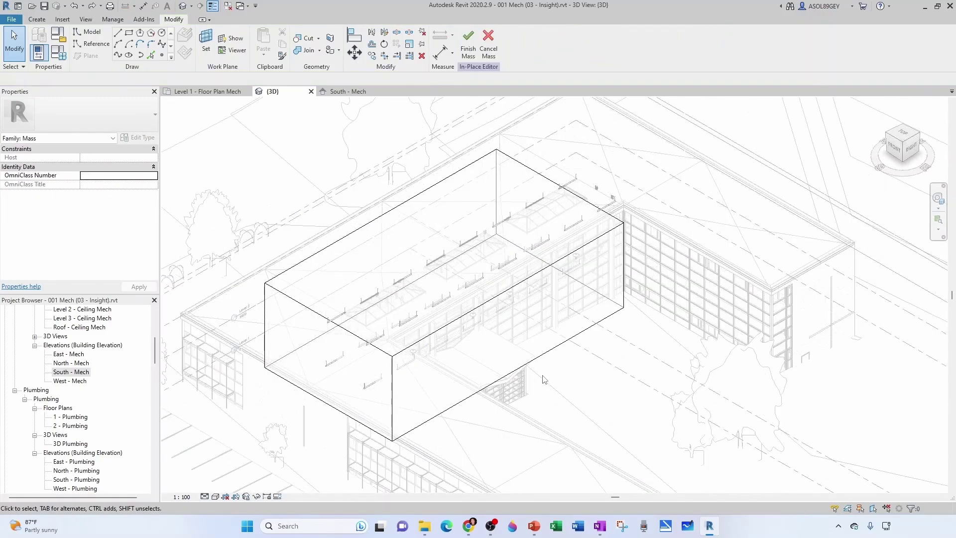
left_click(397, 259)
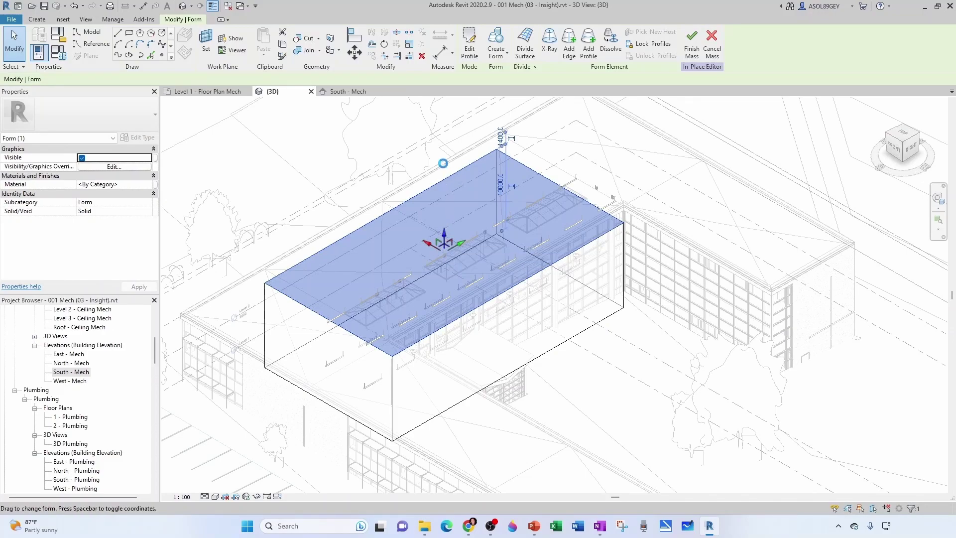
left_click_drag(443, 234, 444, 163)
left_click(585, 396)
scroll(585, 398, "down", 1)
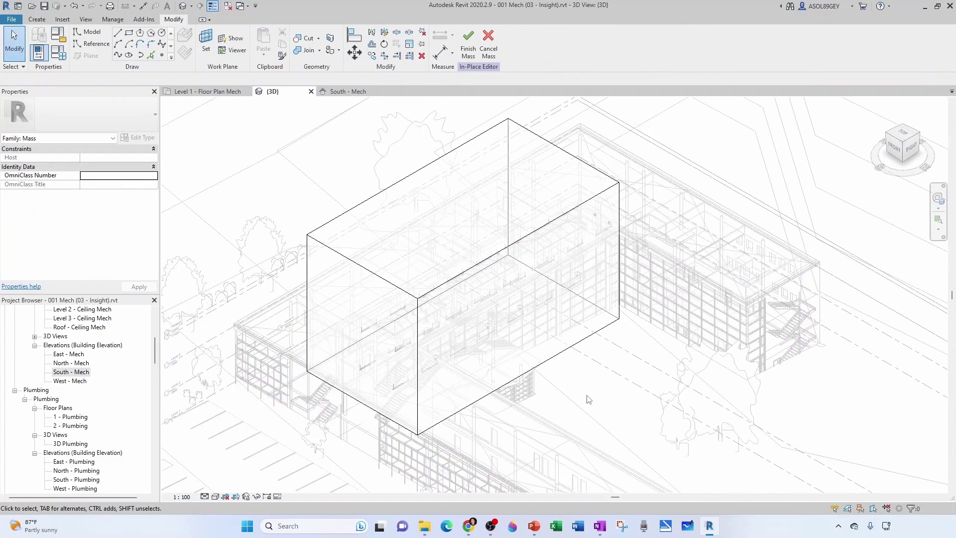
scroll(585, 400, "down", 1)
scroll(487, 406, "down", 2)
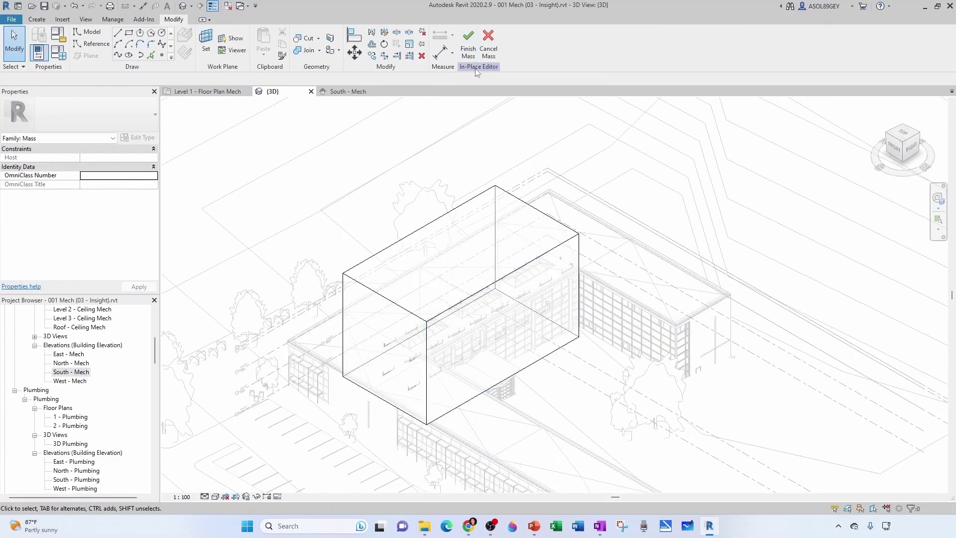
- Finish the Mid Sector mass and orbit around it to inspect it
left_click(471, 54)
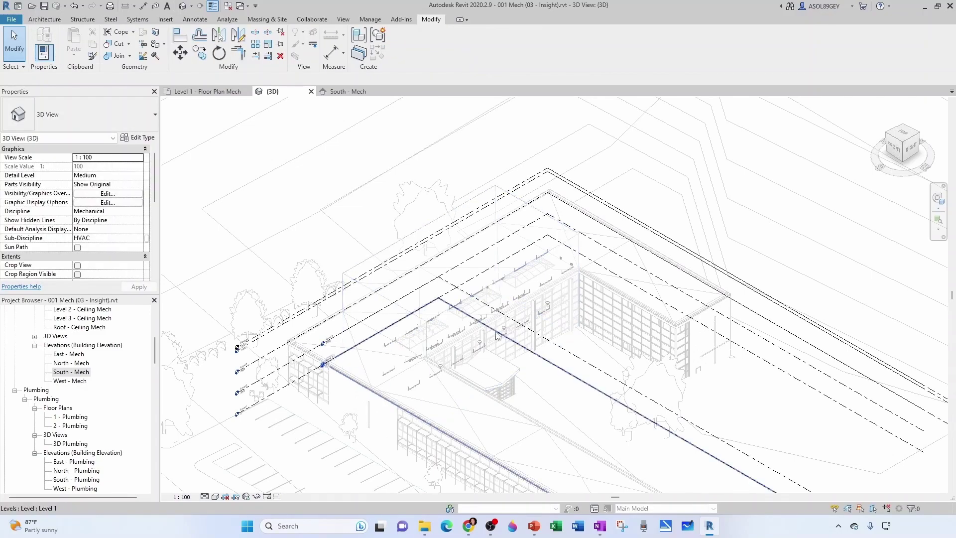
left_click(369, 279)
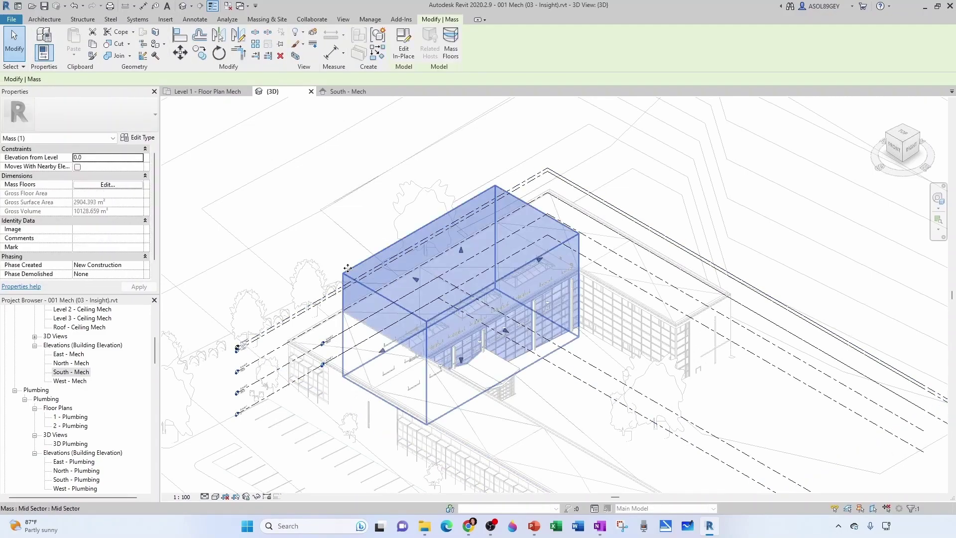
scroll(348, 269, "down", 2)
middle_click_drag(362, 400, 502, 375, "shift")
scroll(451, 273, "up", 2)
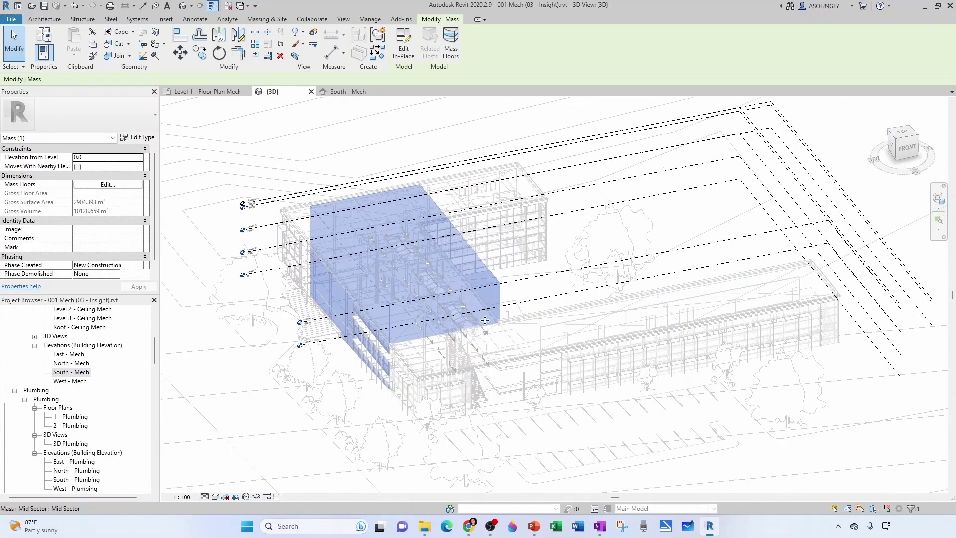
middle_click_drag(491, 326, 424, 269, "shift")
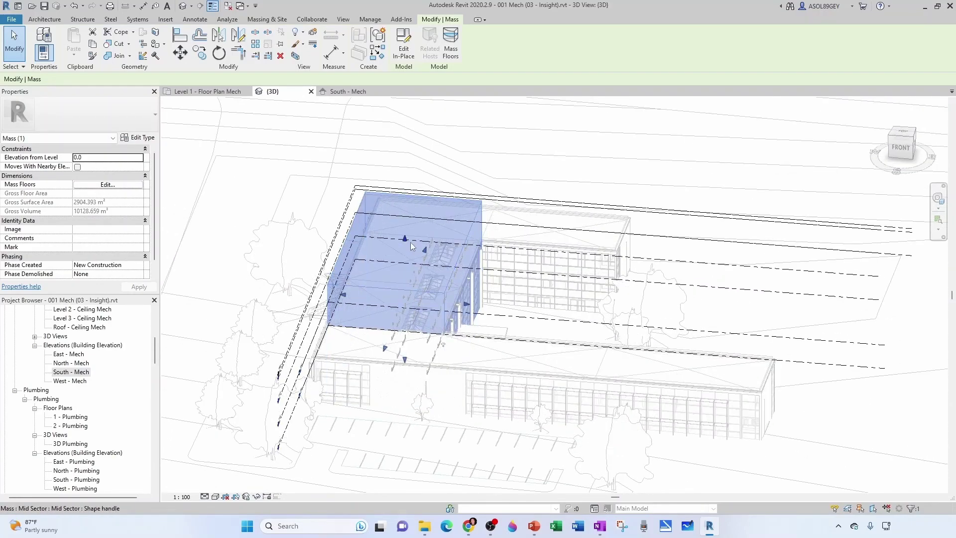
- Push a mass face down, then undo it to keep the full box shape
left_click_drag(407, 244, 410, 282)
scroll(411, 280, "down", 2)
middle_click_drag(456, 345, 447, 342, "shift")
left_click(75, 7)
left_click(76, 8)
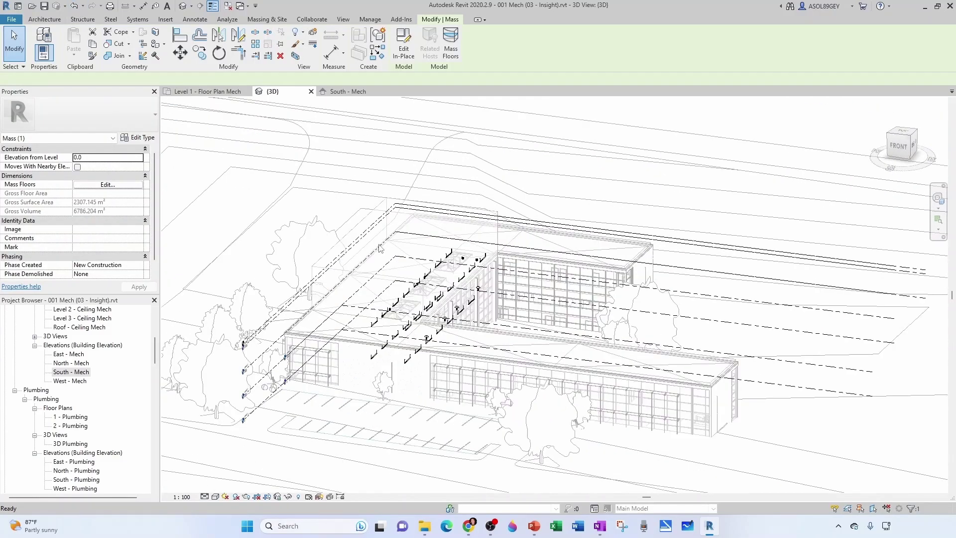
- Reopen the Mid Sector mass for in-place editing and select its top face
left_click(324, 258)
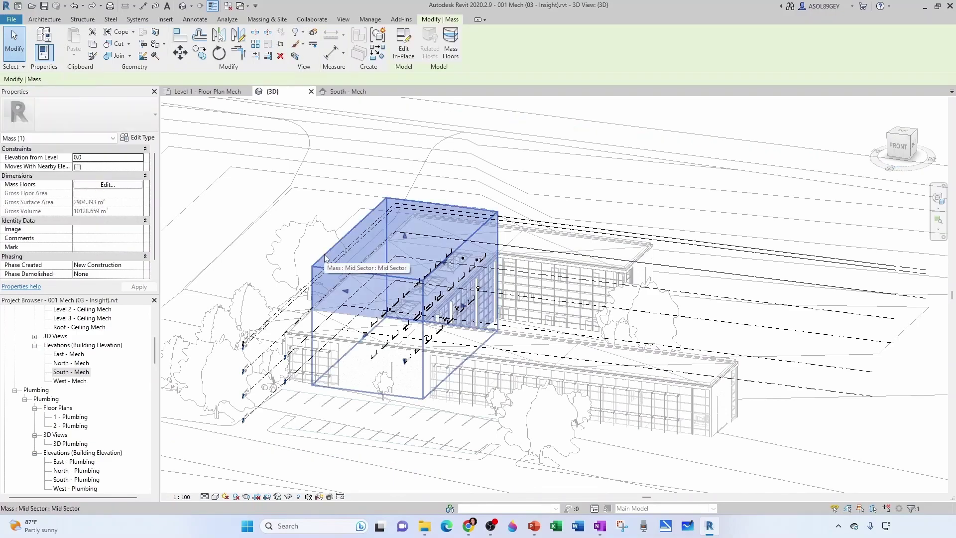
left_click(407, 54)
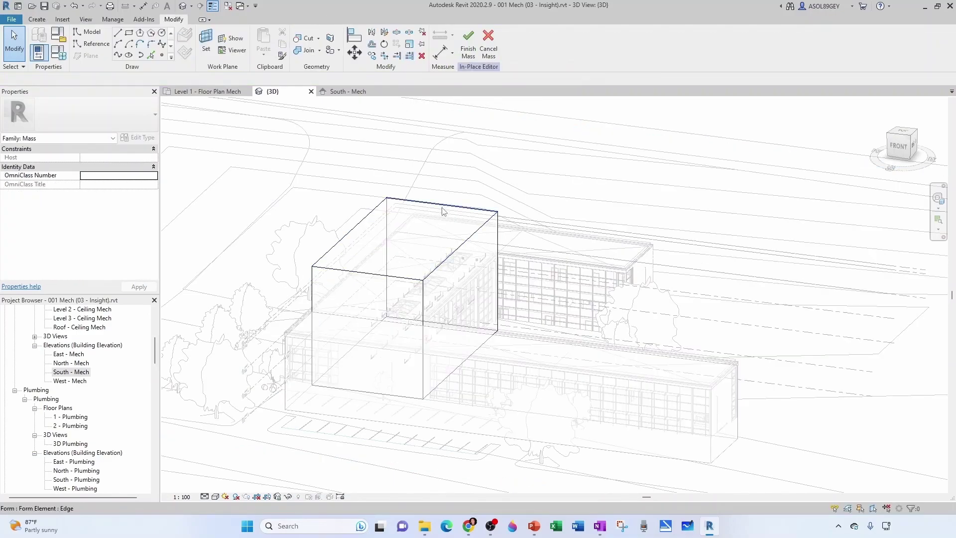
left_click(447, 224)
middle_click_drag(487, 314, 413, 320)
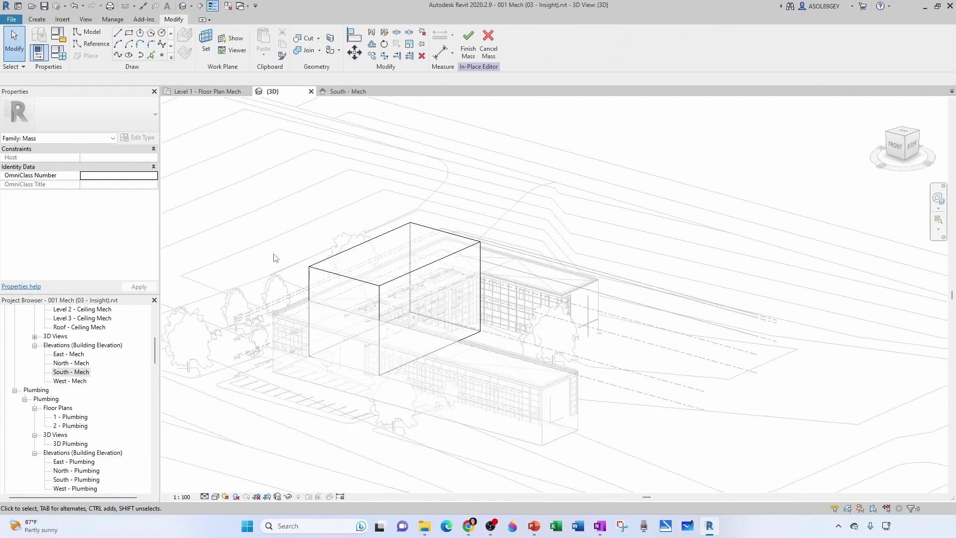
scroll(274, 253, "up", 1)
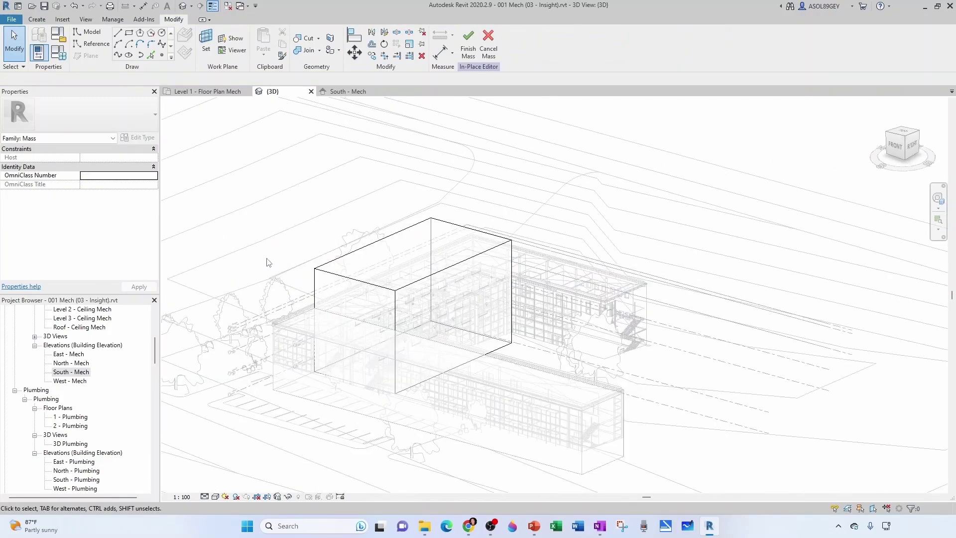
left_click(347, 265)
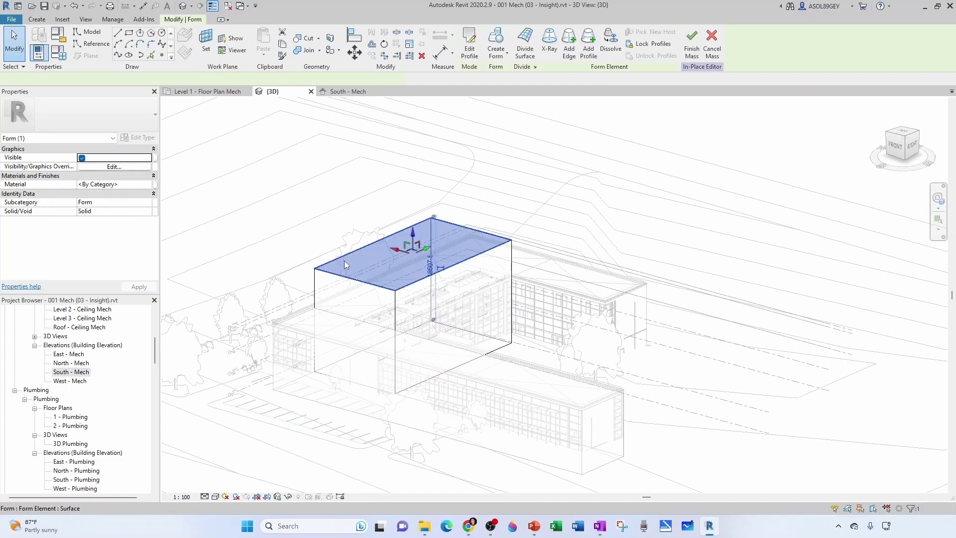
scroll(412, 260, "up", 2)
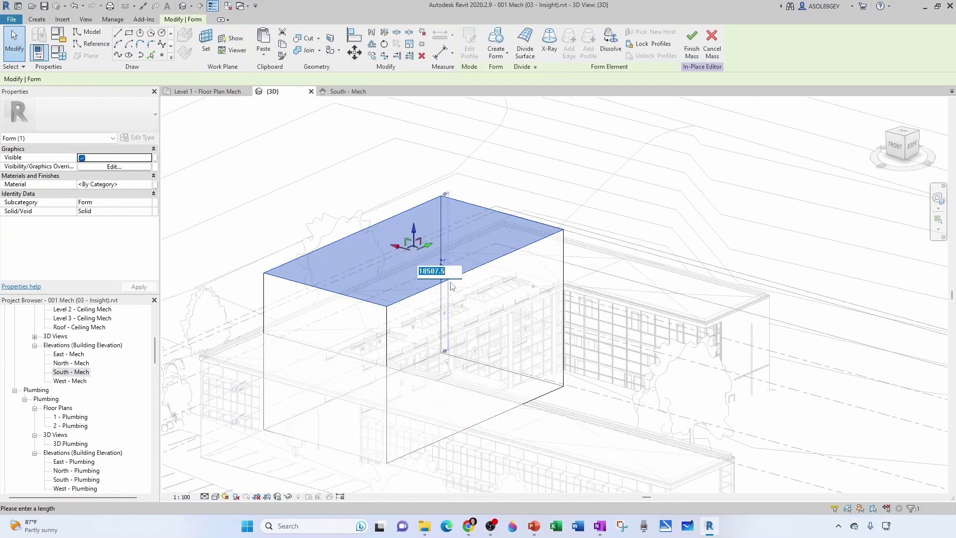
key("Escape")
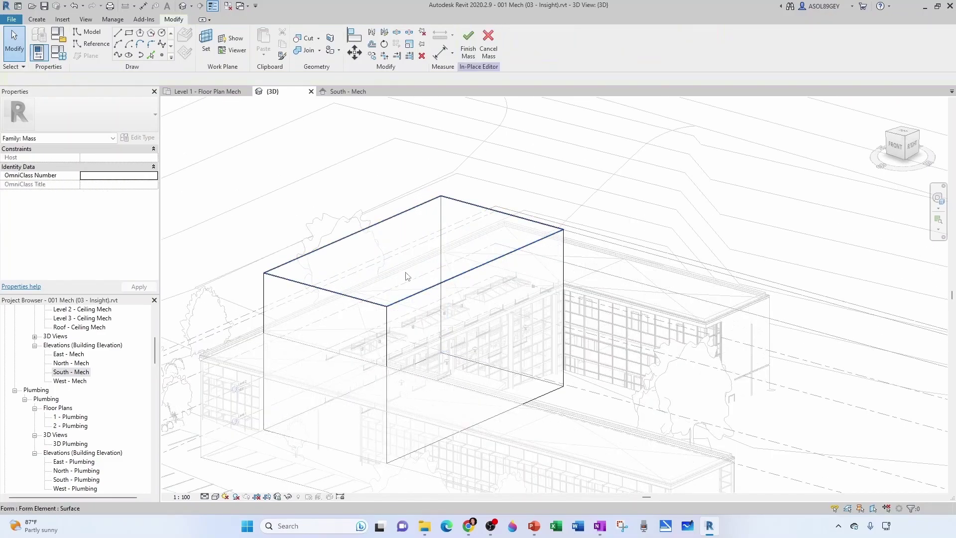
- Finish the mass, then drag its top shape handle down to shorten the block
left_click(473, 55)
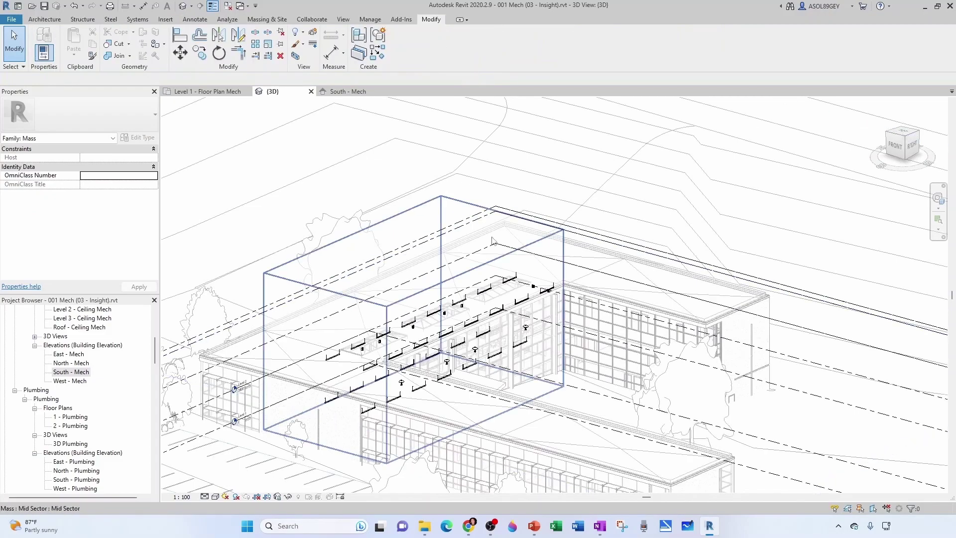
left_click(384, 228)
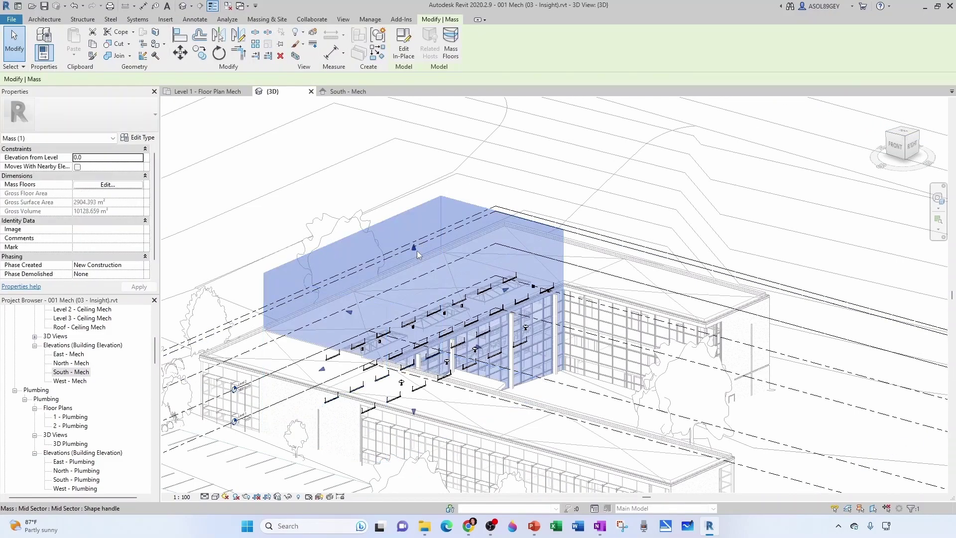
left_click_drag(414, 248, 423, 306)
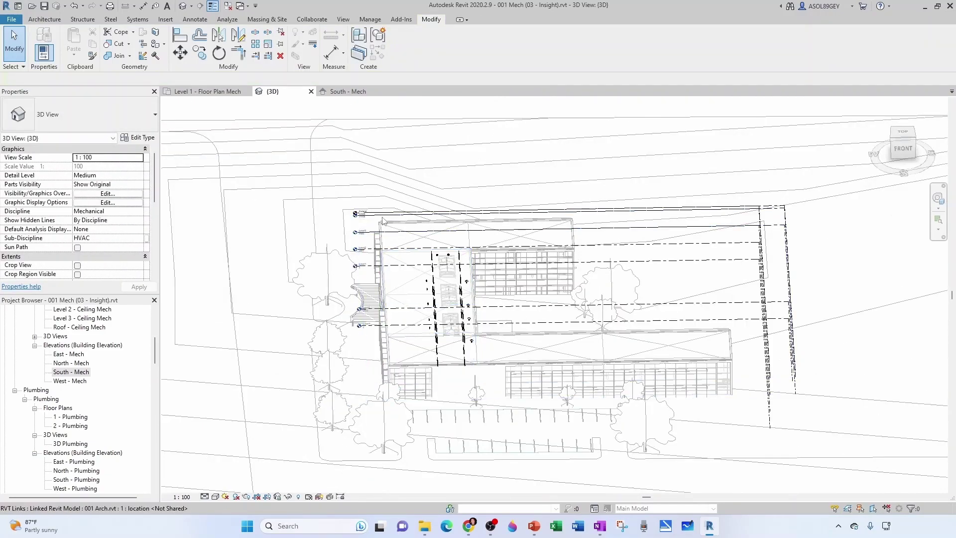
- Start a new in-place mass named North Sector on the Level 1 Floor Plan Mech view
left_click(211, 90)
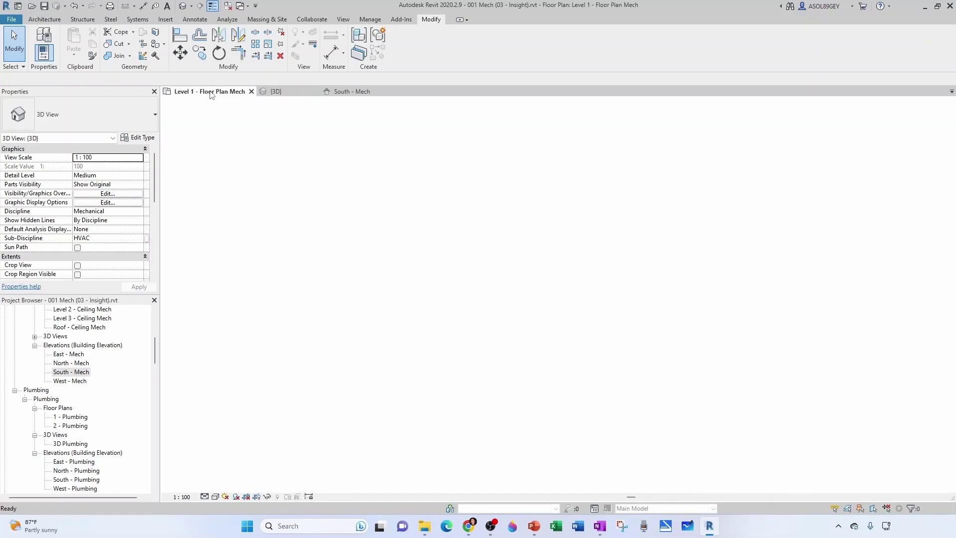
middle_click_drag(448, 199, 424, 273)
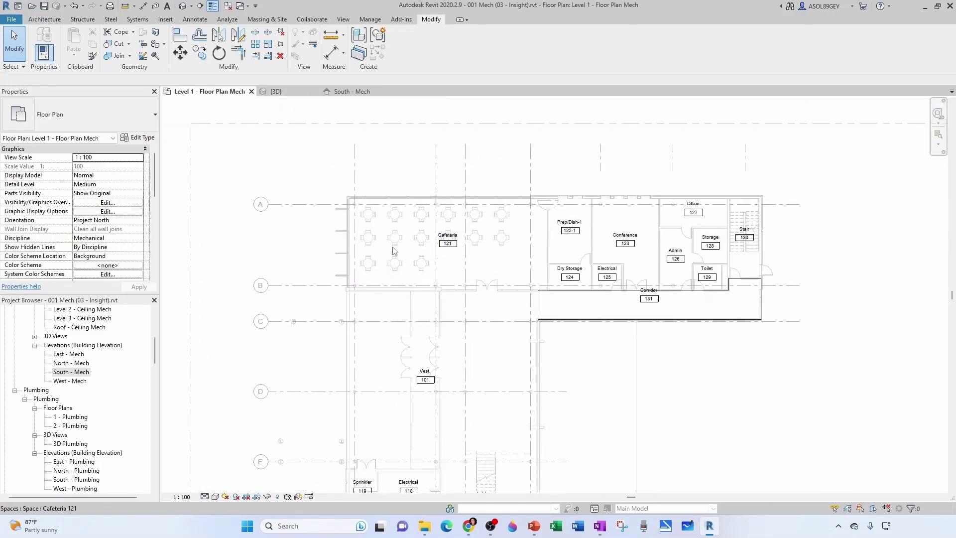
left_click(249, 22)
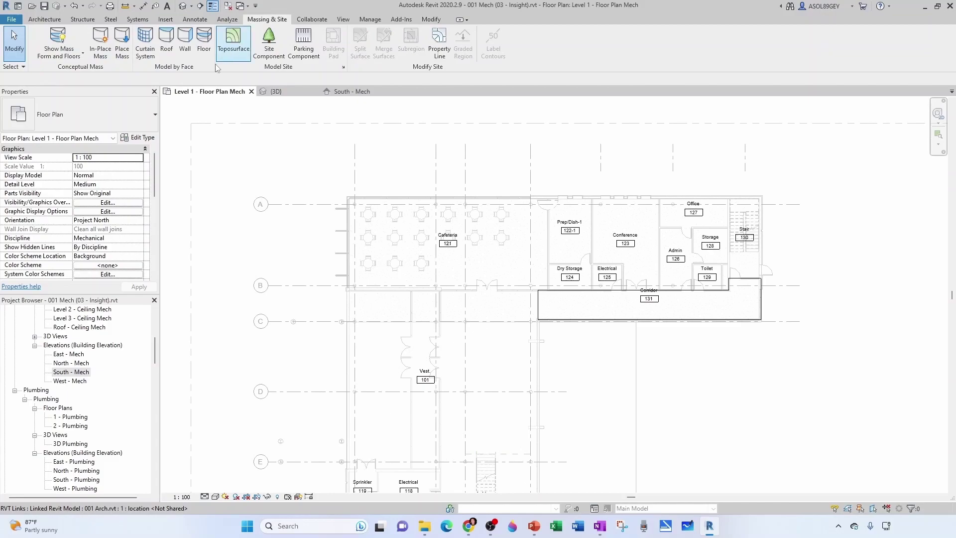
left_click(100, 40)
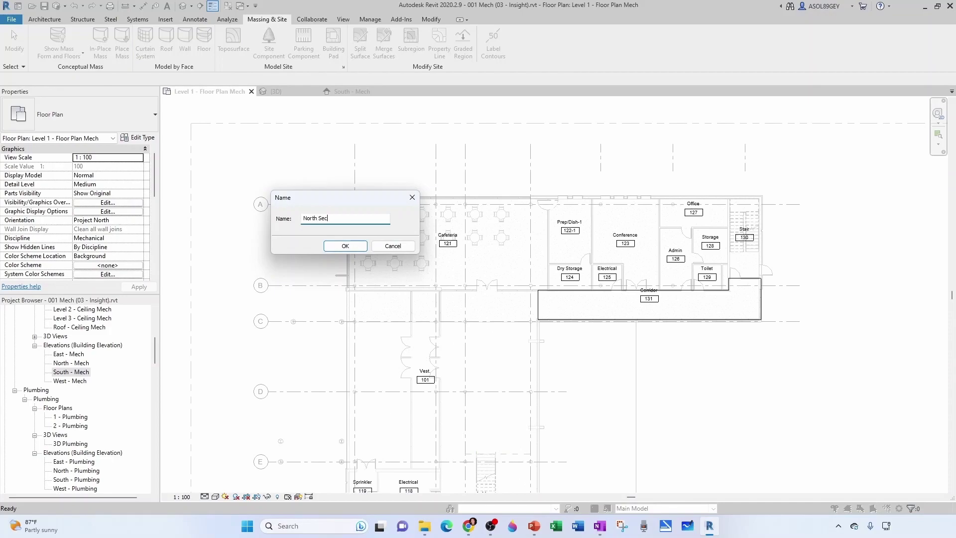
left_click(342, 249)
- Draw a rectangle from the corridor's lower-right corner to the cafeteria's upper-left corner
left_click(129, 33)
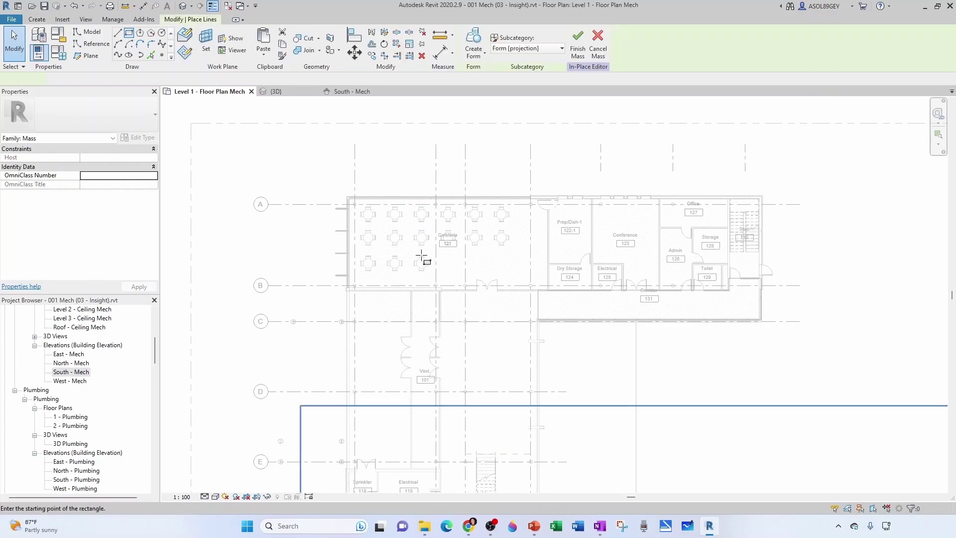
scroll(421, 262, "up", 3)
scroll(353, 298, "down", 3)
scroll(812, 271, "up", 8)
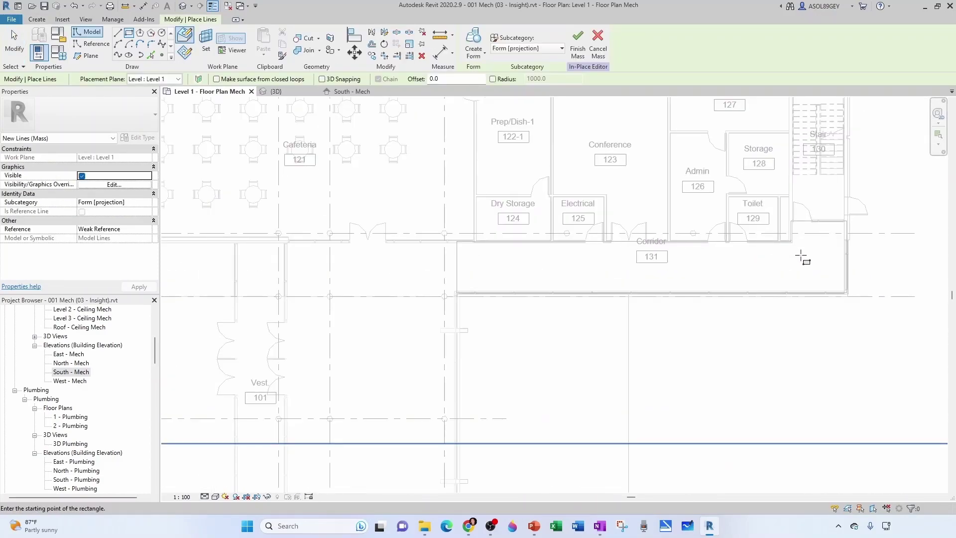
left_click(843, 305)
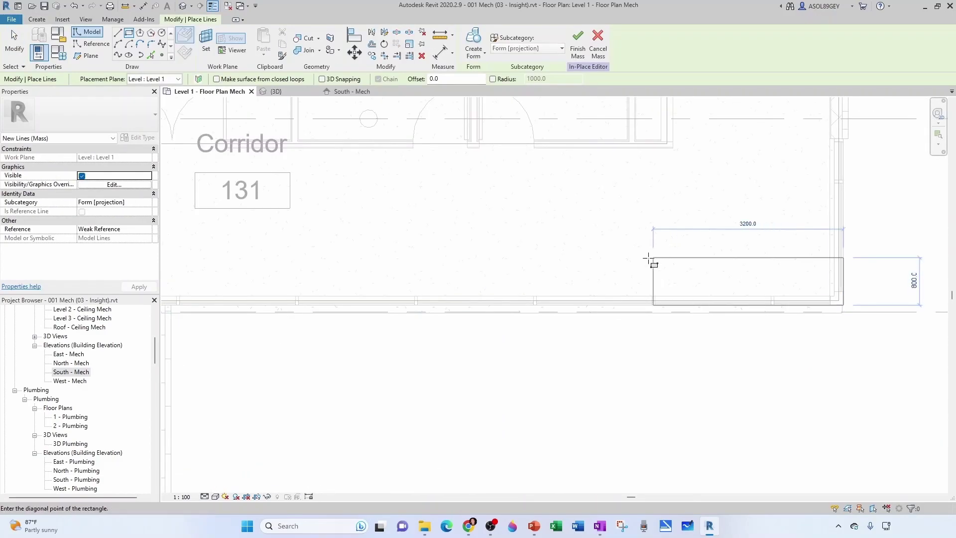
scroll(594, 242, "down", 8)
scroll(330, 160, "up", 5)
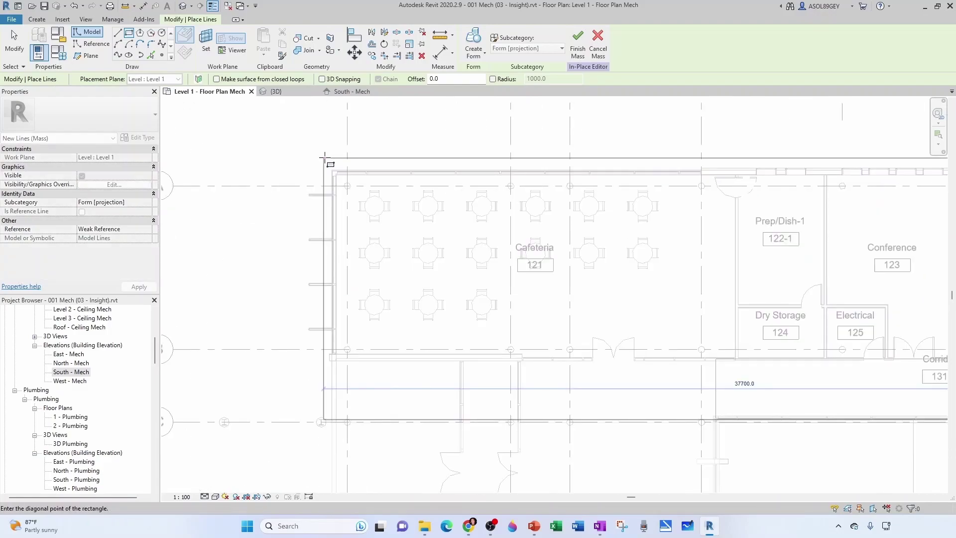
left_click(339, 184)
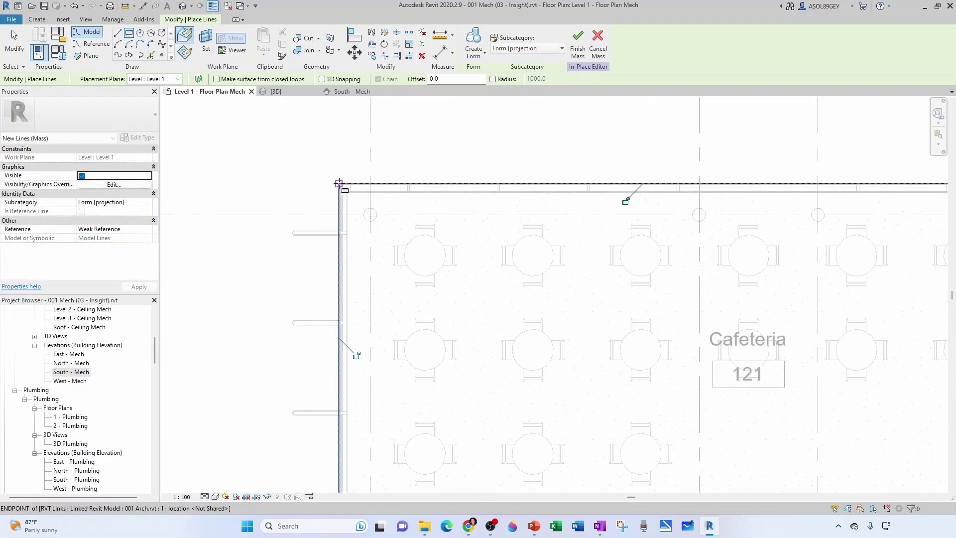
left_click(481, 58)
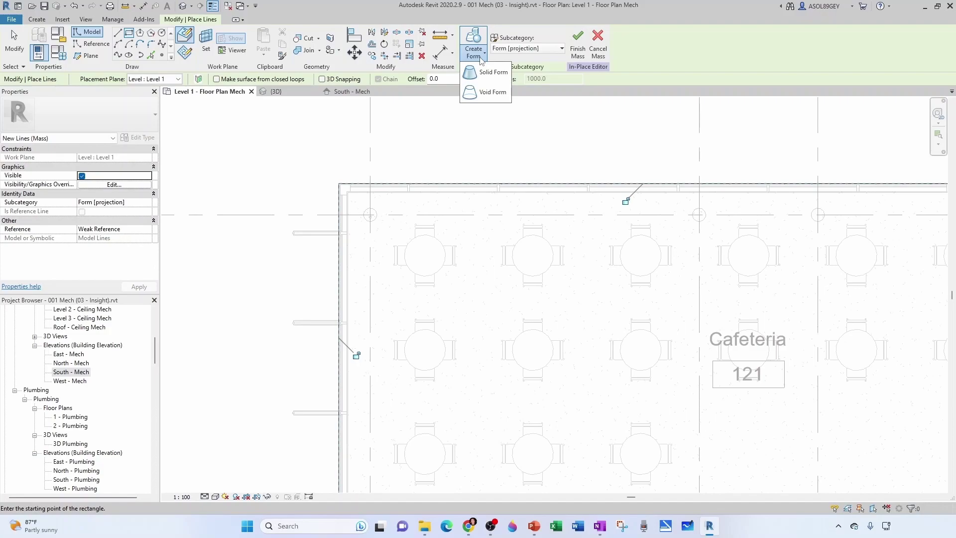
- Extrude the rectangle into a solid form and view it in the 3D view
left_click(483, 73)
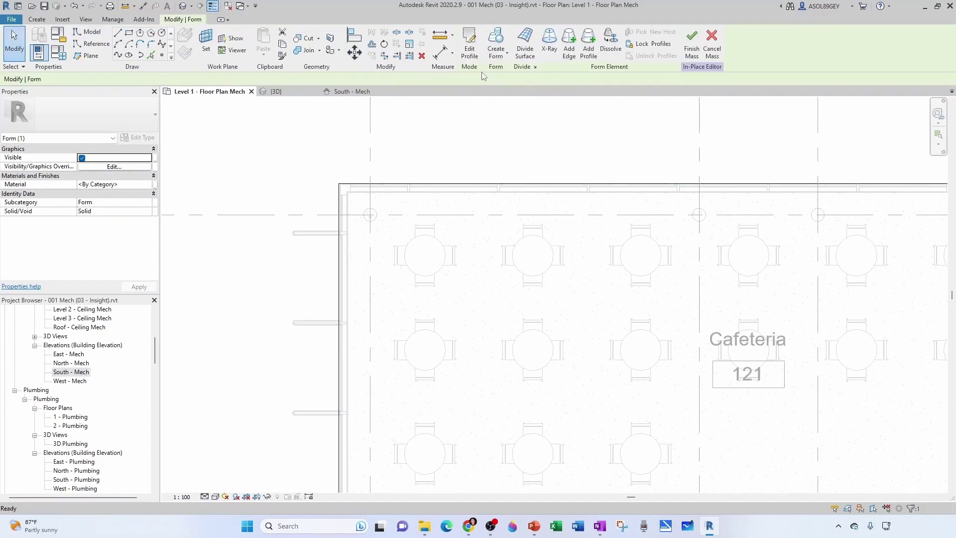
scroll(367, 220, "down", 6)
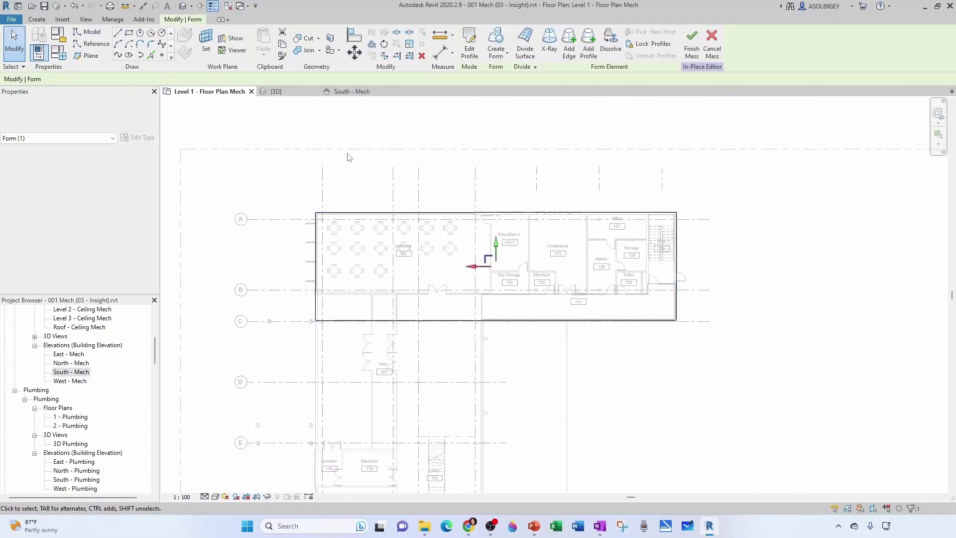
left_click(294, 93)
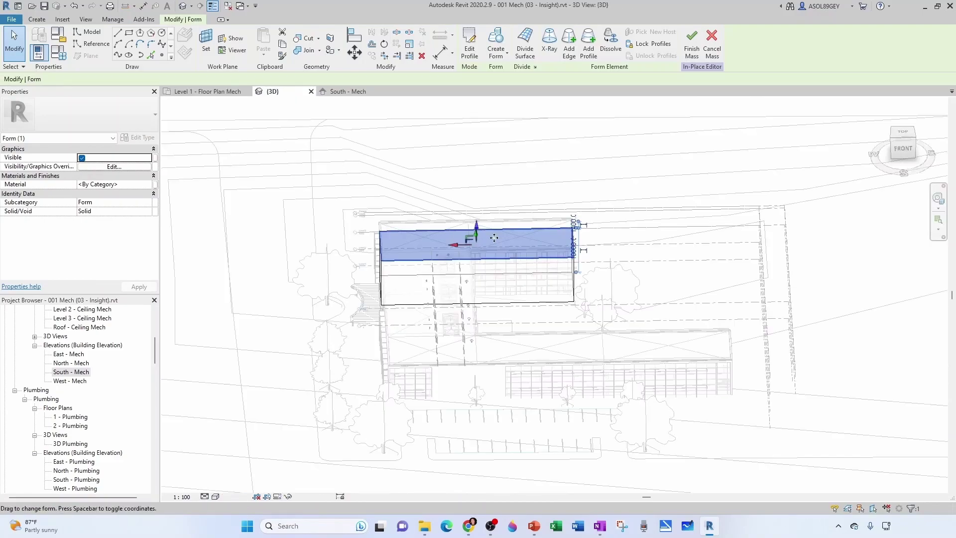
scroll(493, 259, "down", 2)
left_click(475, 305)
- Hide the linked 001 Arch.rvt model in 3D and finish the North Sector mass
key("v")
key("v")
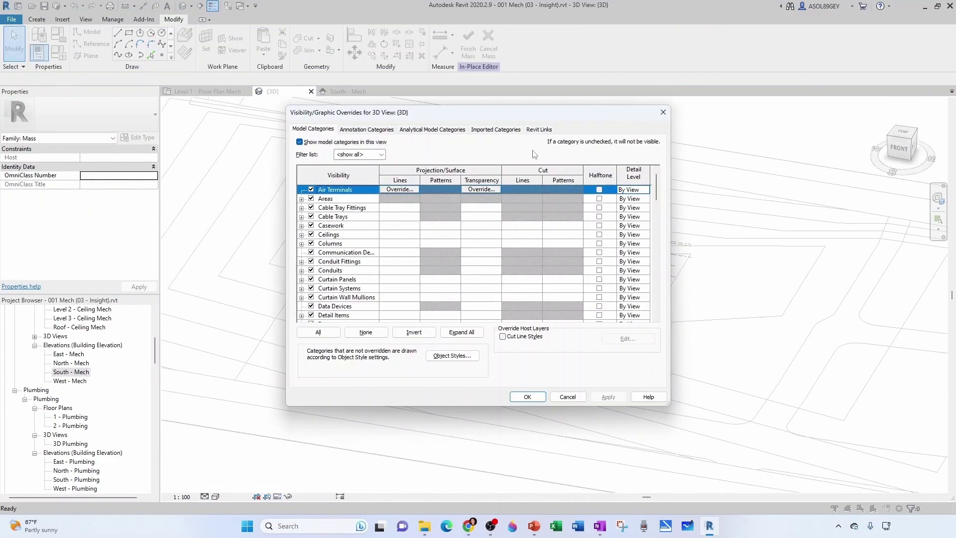
left_click(538, 129)
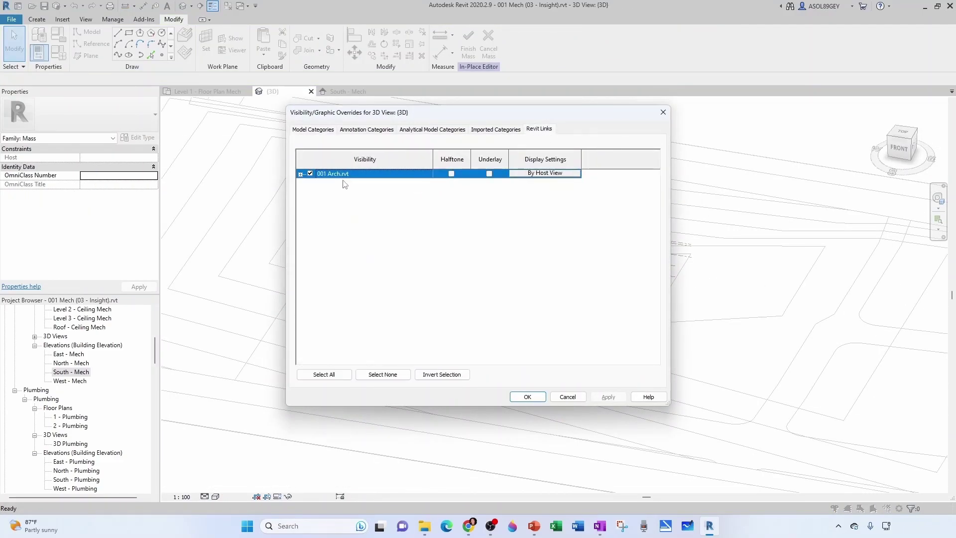
left_click(528, 397)
middle_click_drag(525, 337, 464, 278, "shift")
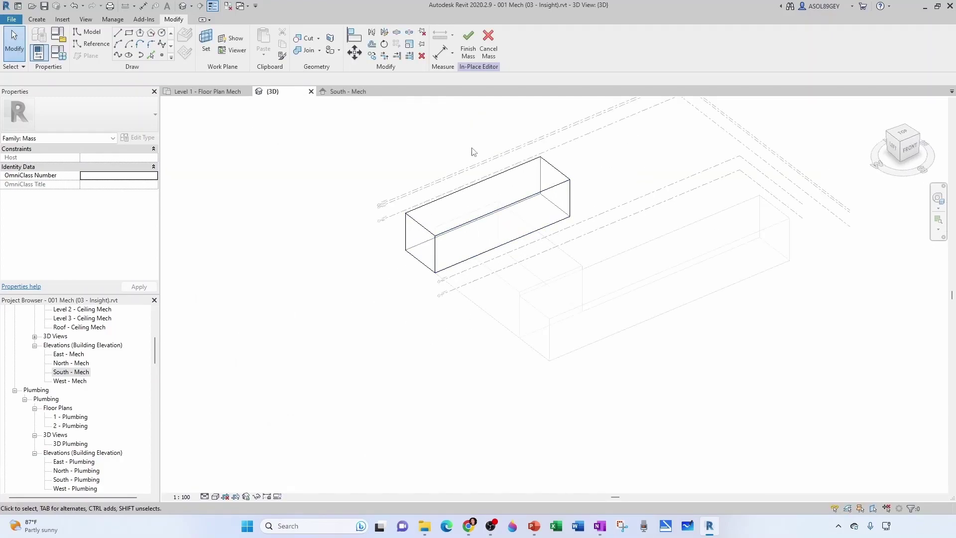
left_click(470, 46)
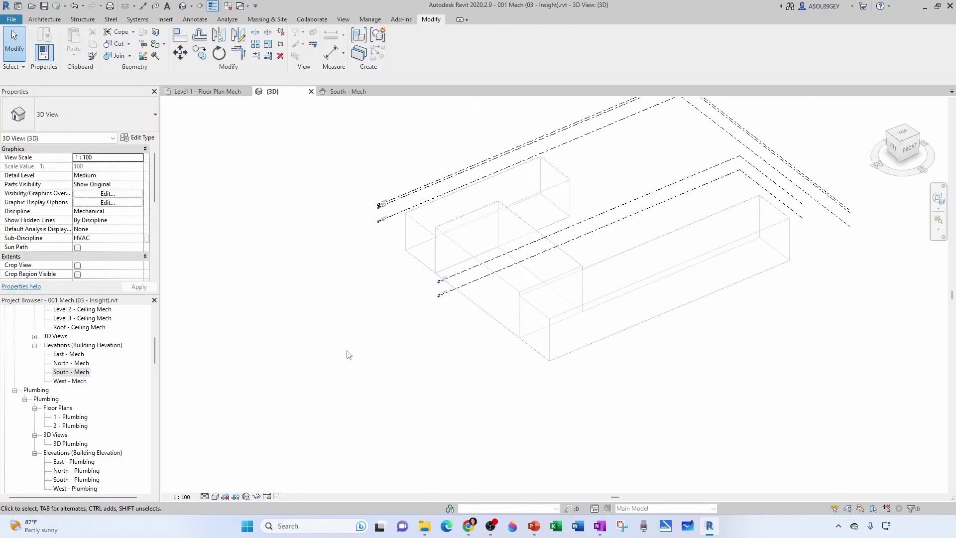
- From the Left view, drag the Mid Sector mass top down to the Parapet level
middle_click_drag(346, 352, 500, 264, "shift")
middle_click_drag(536, 324, 530, 285, "shift")
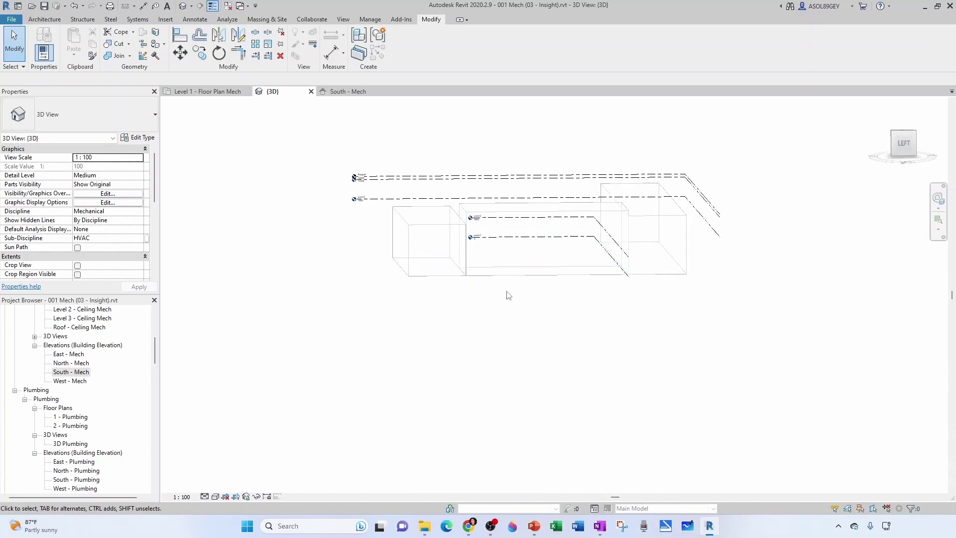
left_click(902, 144)
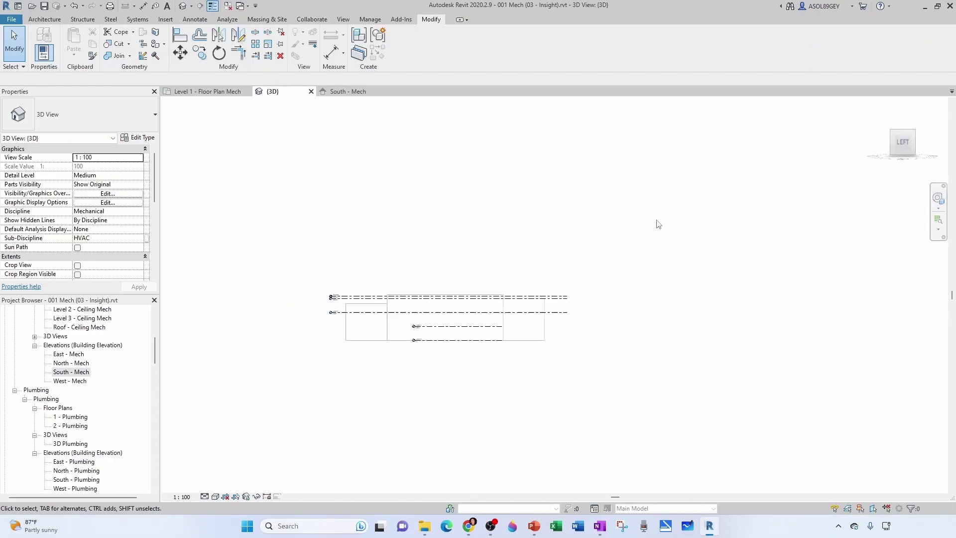
scroll(610, 277, "up", 5)
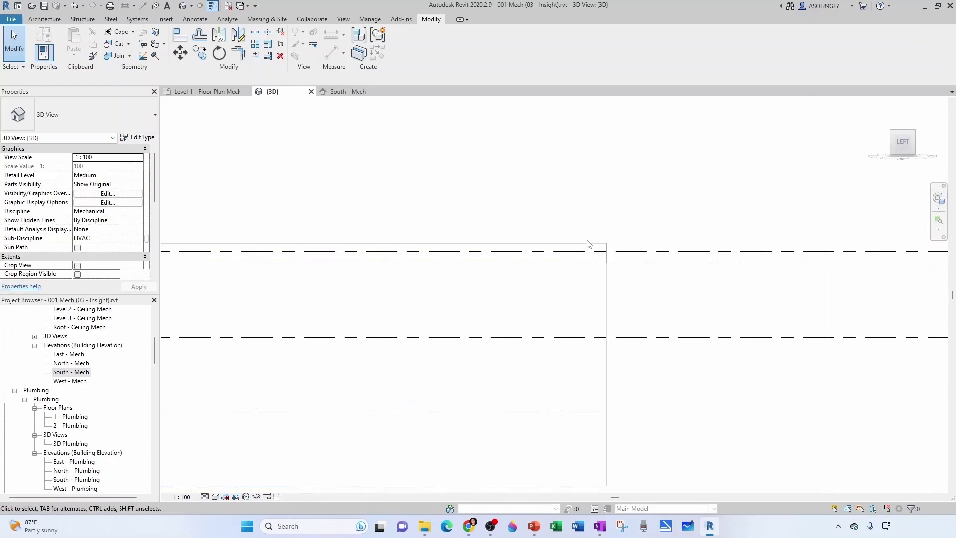
left_click(581, 247)
scroll(570, 269, "down", 4)
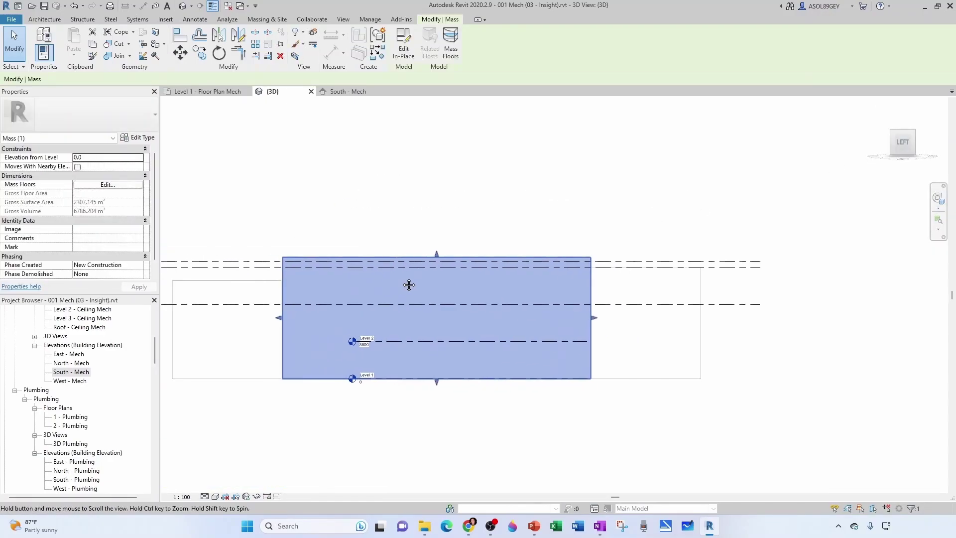
scroll(218, 273, "up", 3)
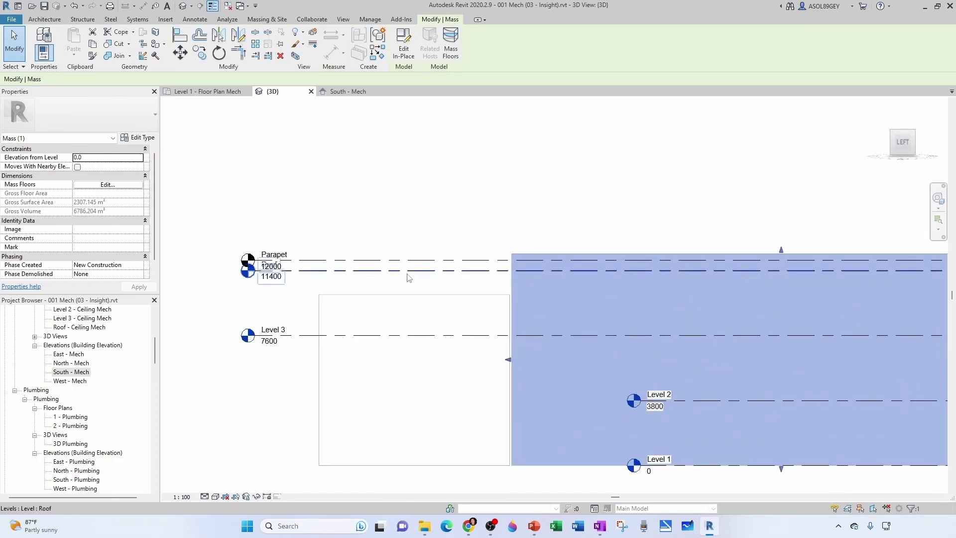
middle_click_drag(700, 310, 507, 314)
scroll(552, 280, "up", 1)
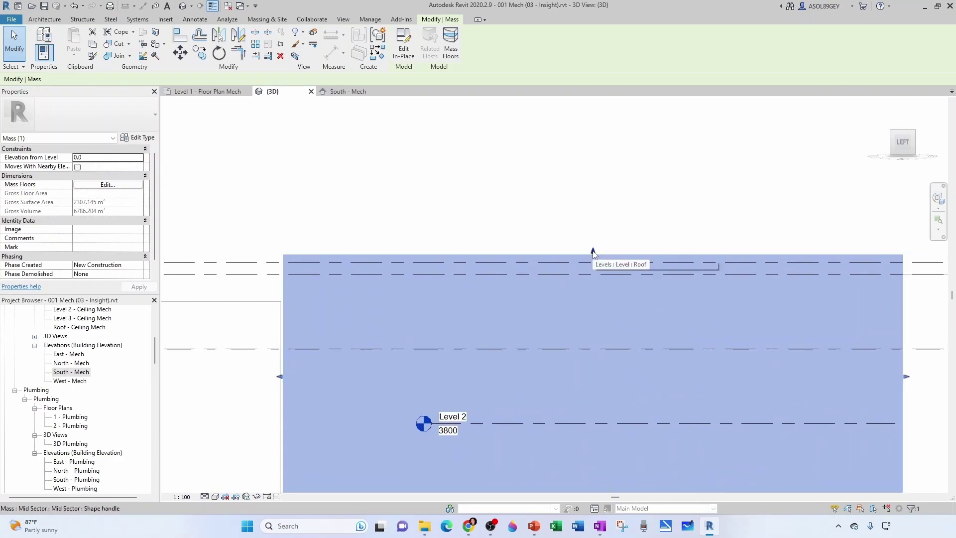
left_click_drag(593, 252, 591, 272)
scroll(590, 272, "down", 2)
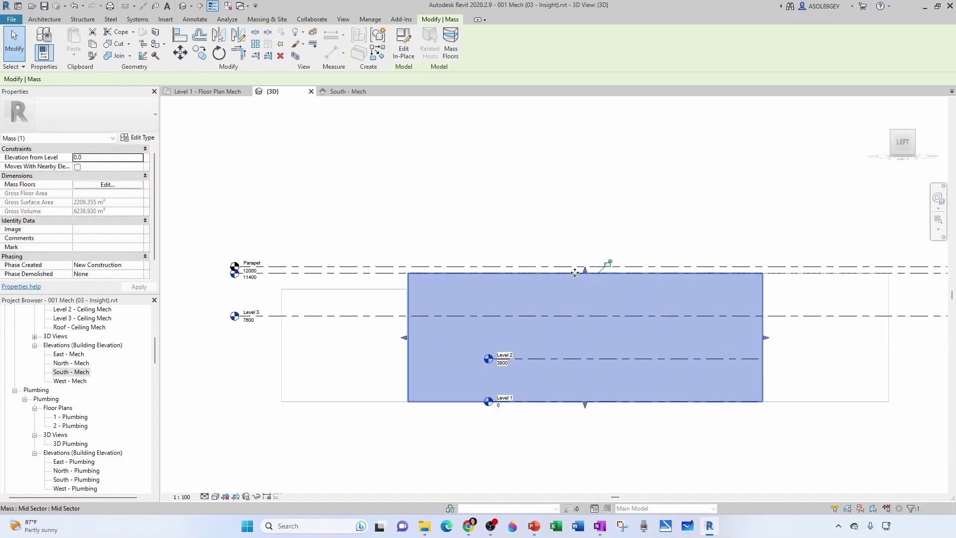
key("Escape")
- Raise the North Sector mass top to the upper level line, then return to an angled view
scroll(346, 297, "up", 2)
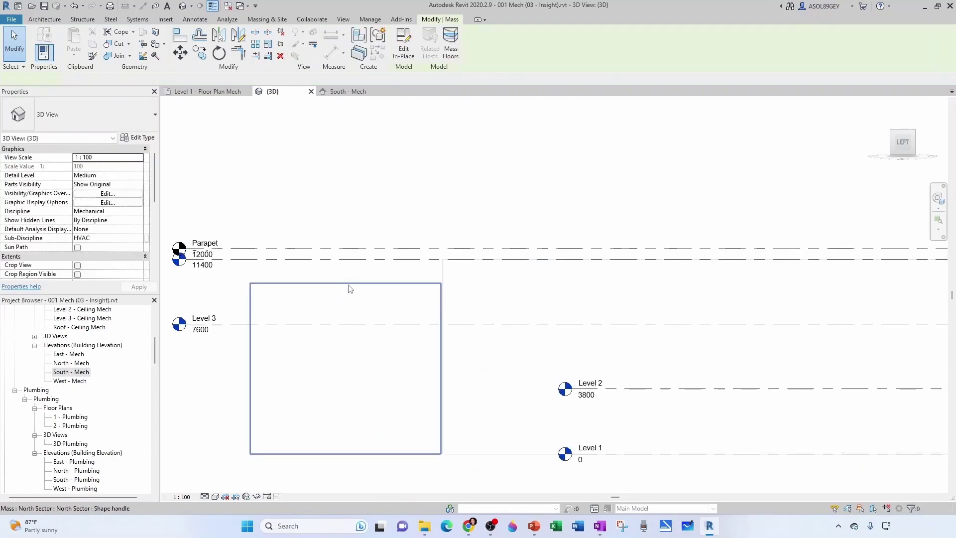
left_click(348, 285)
scroll(349, 284, "up", 2)
left_click_drag(346, 274, 352, 247)
key("Escape")
scroll(410, 256, "down", 3)
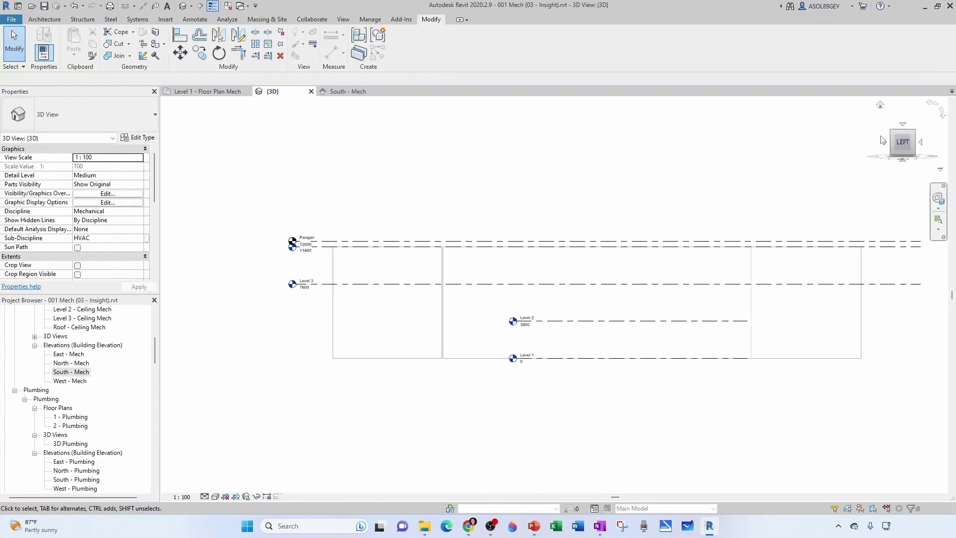
left_click_drag(894, 137, 757, 234)
scroll(654, 213, "down", 1)
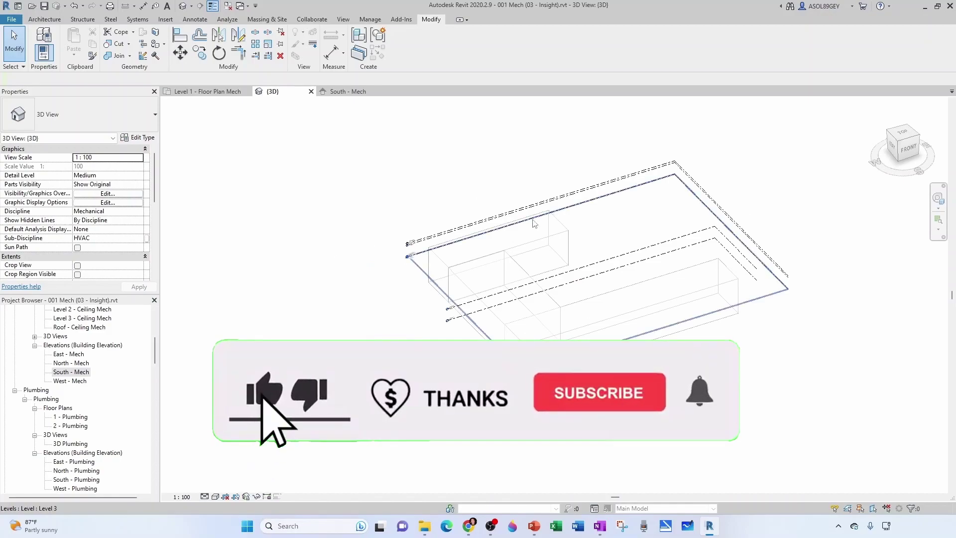
scroll(565, 293, "up", 2)
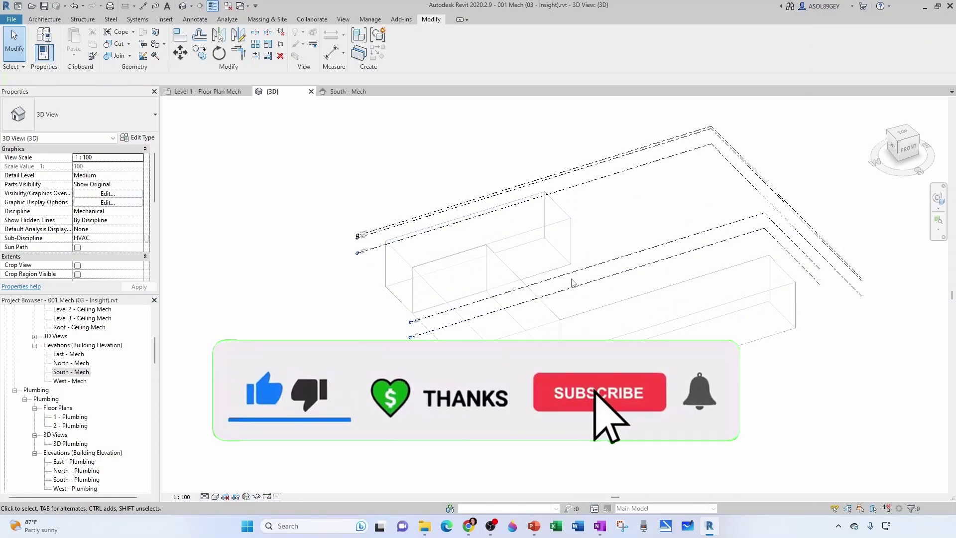
- Turn the linked 001 Arch.rvt model back on under Revit Links and orbit to a top-down view
key("v")
key("v")
left_click(558, 132)
left_click(311, 174)
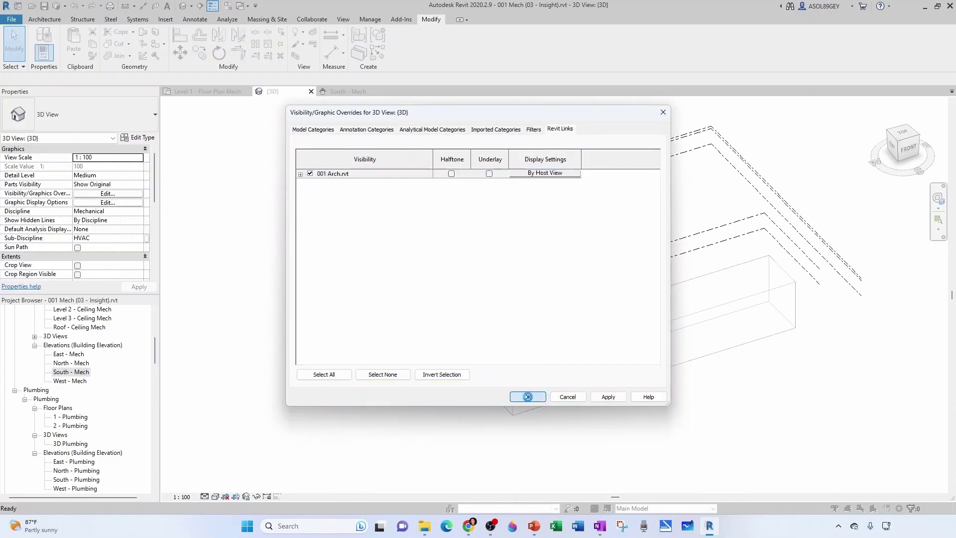
left_click(527, 398)
left_click_drag(617, 279, 566, 272, "shift")
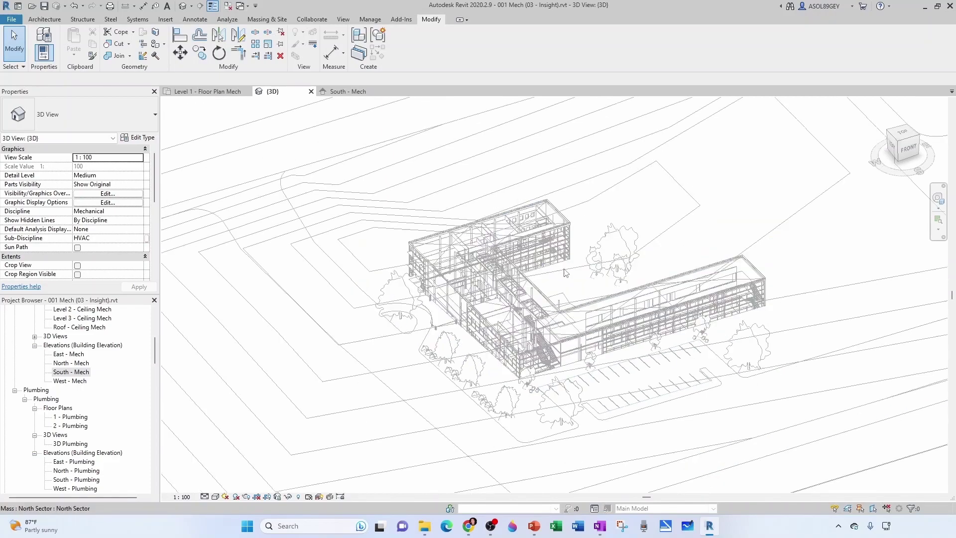
middle_click_drag(566, 272, 587, 346, "shift")
scroll(83, 374, "down", 9)
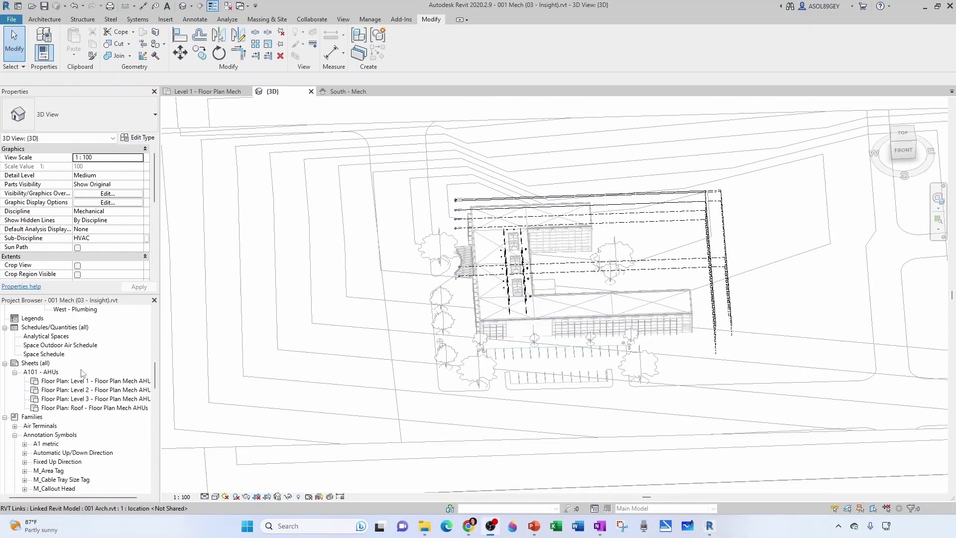
scroll(82, 373, "up", 6)
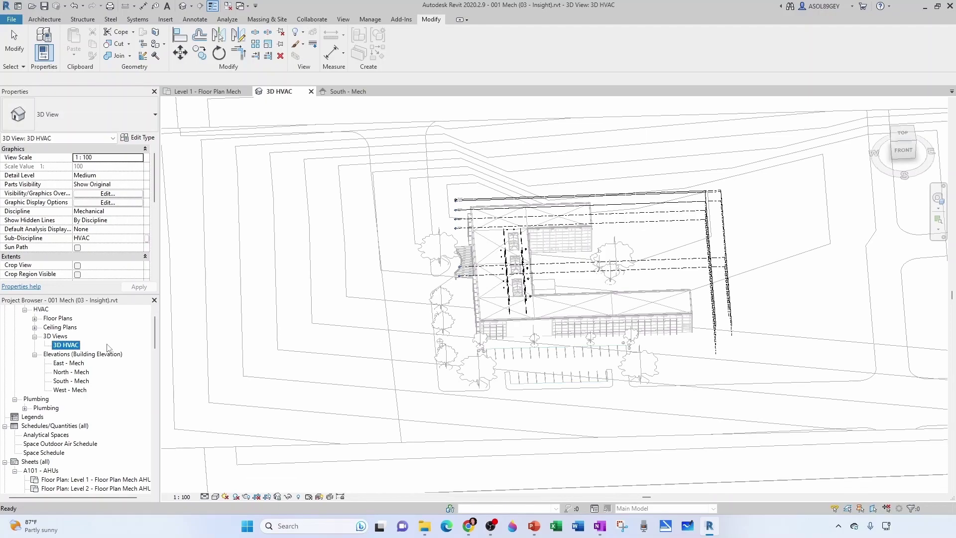
- Open the default 3D view, compare it with 3D HVAC, then close the 3D HVAC view
left_click(183, 6)
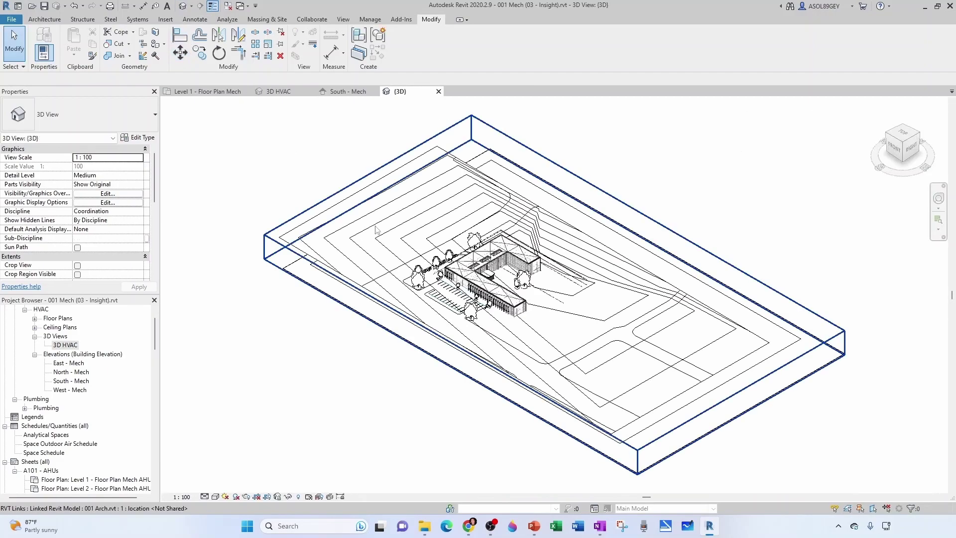
scroll(463, 378, "up", 5)
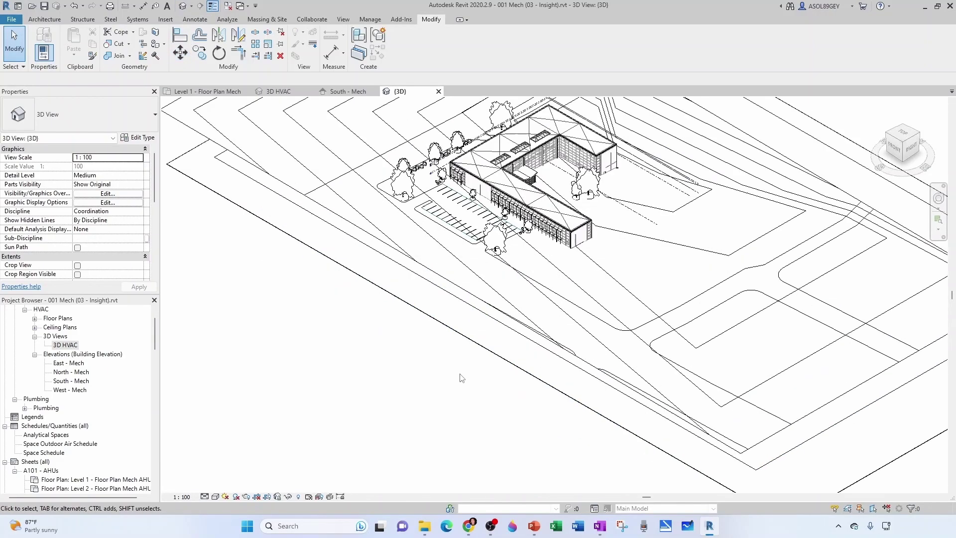
left_click(280, 93)
left_click(311, 91)
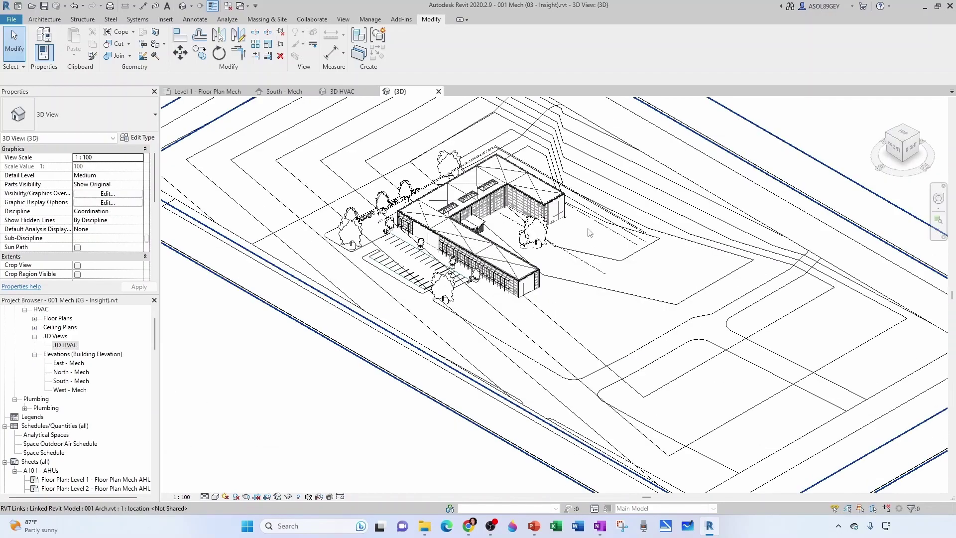
left_click(345, 94)
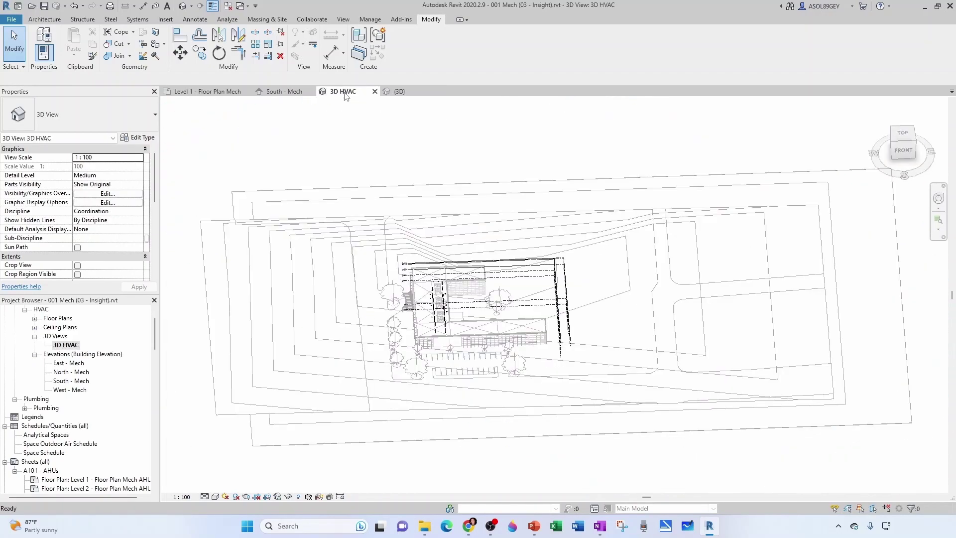
scroll(440, 298, "down", 1)
scroll(442, 387, "up", 1)
middle_click_drag(456, 417, 568, 345, "shift")
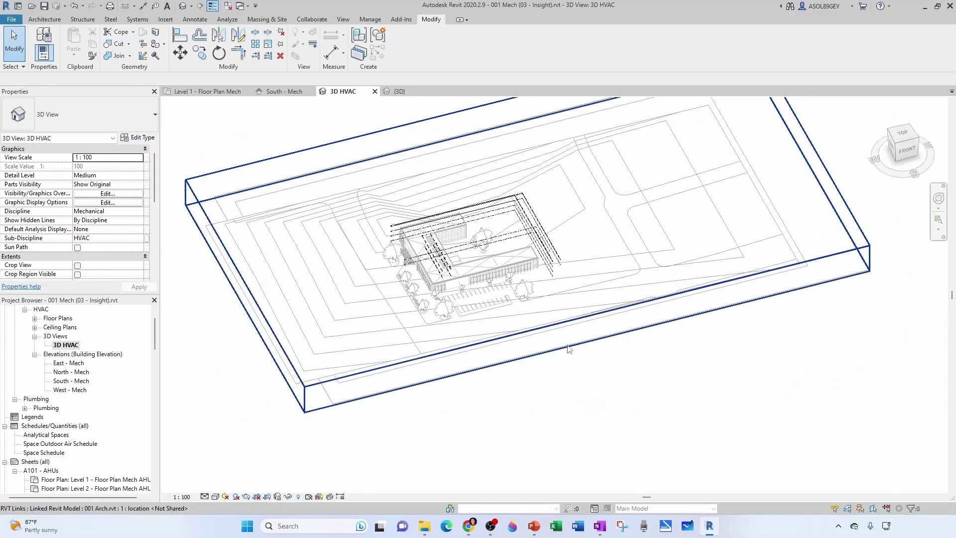
left_click(400, 92)
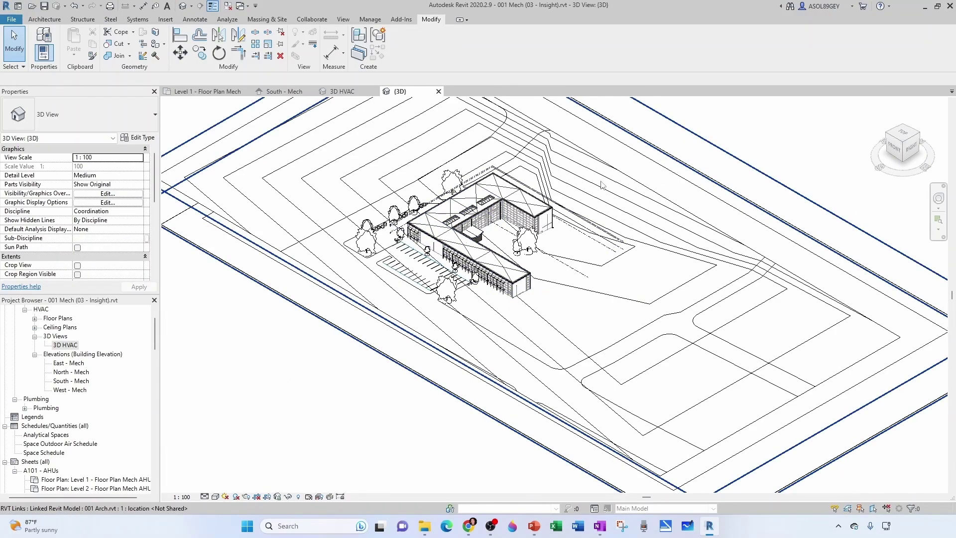
middle_click_drag(456, 300, 453, 337)
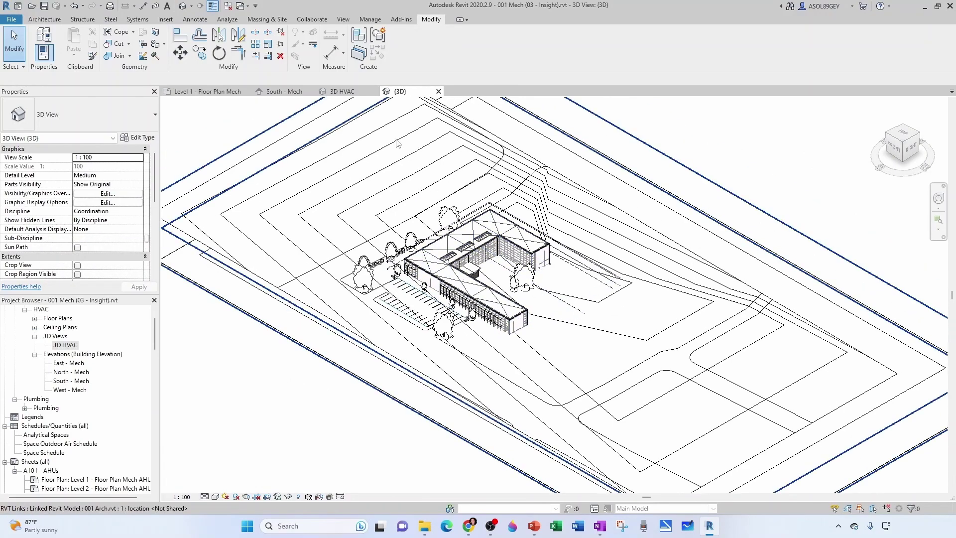
left_click(353, 93)
left_click(374, 92)
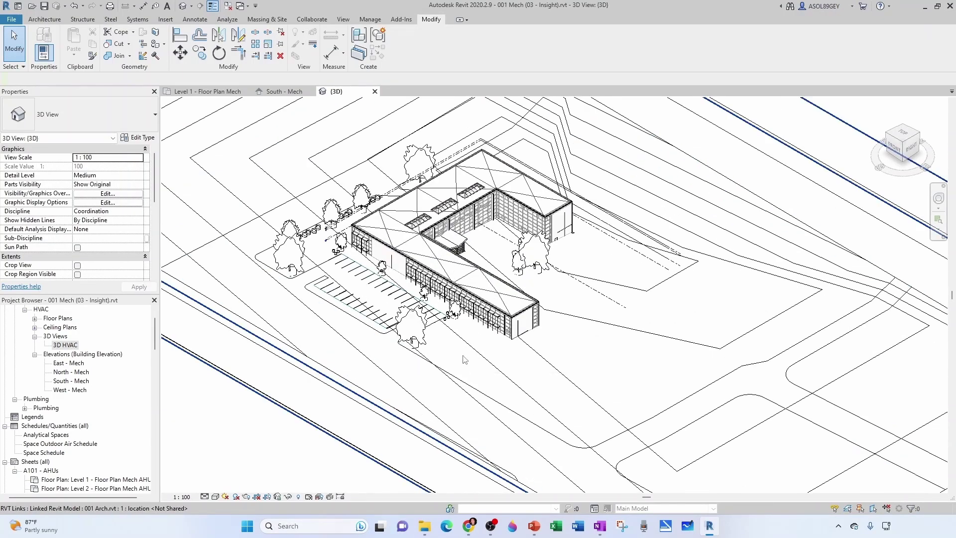
- Select the front-wing, Mid Sector and North Sector masses in turn to check their properties
left_click(496, 343)
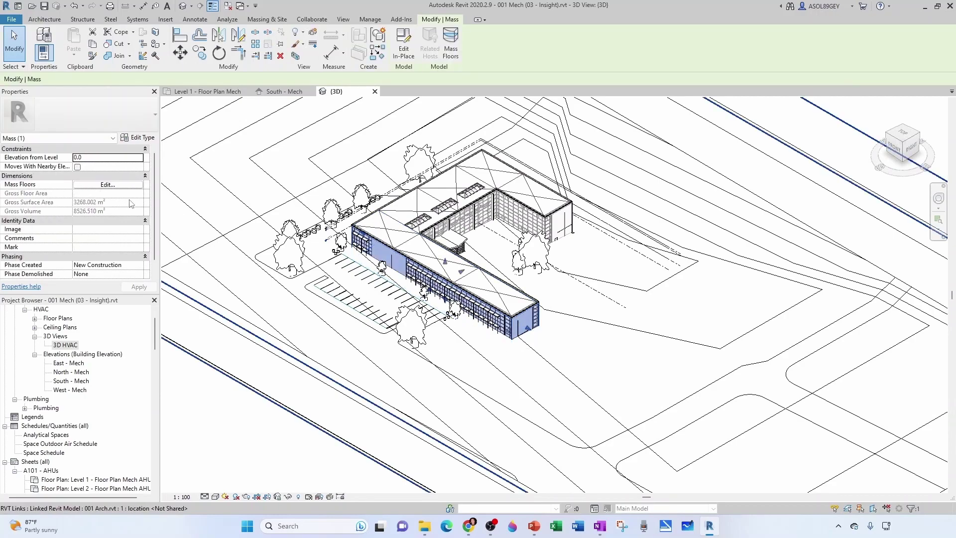
key("Escape")
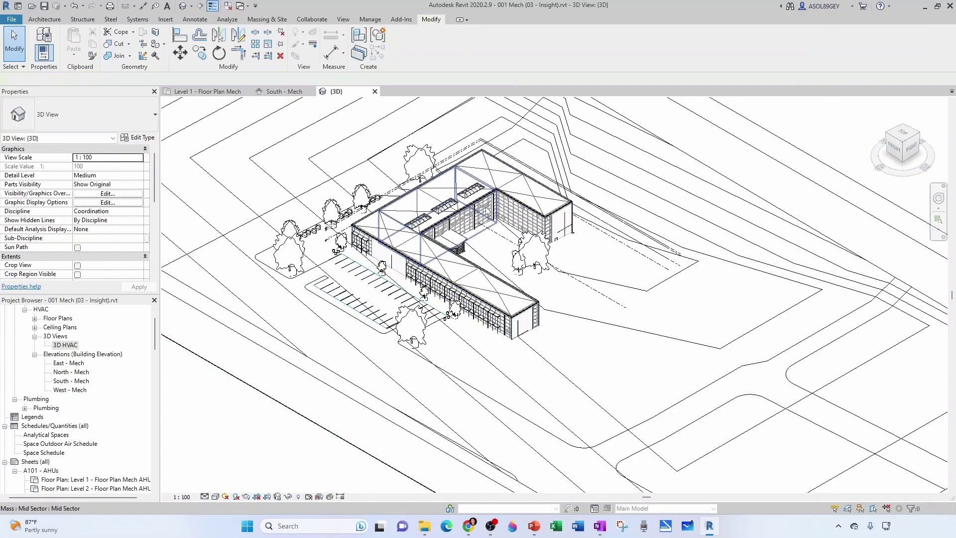
left_click(485, 207)
key("Escape")
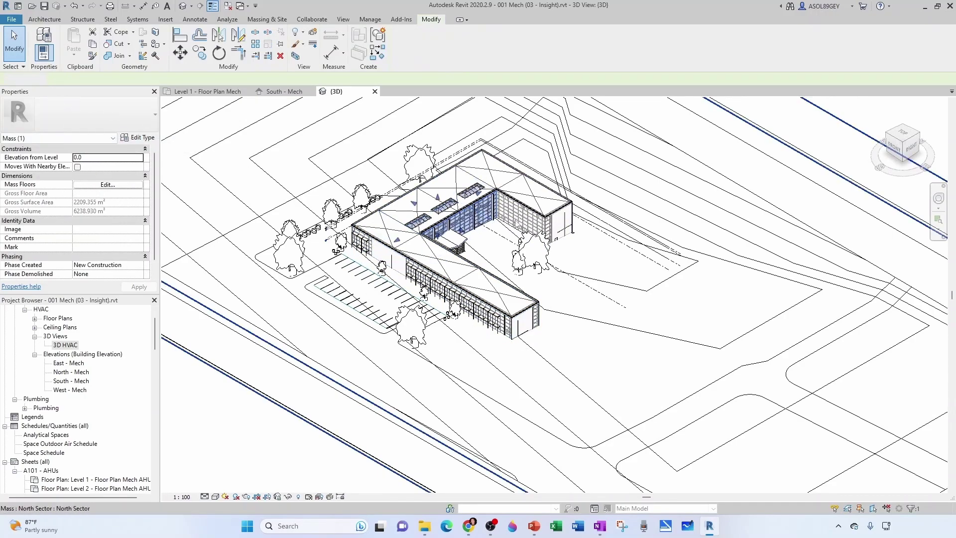
left_click(537, 229)
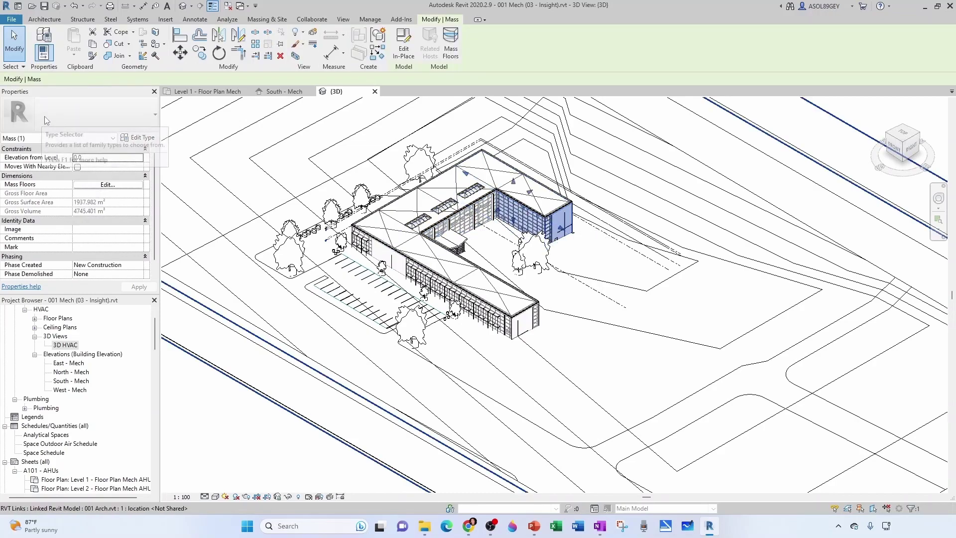
key("Escape")
scroll(450, 242, "up", 2)
middle_click_drag(515, 197, 492, 212, "shift")
scroll(492, 212, "up", 1)
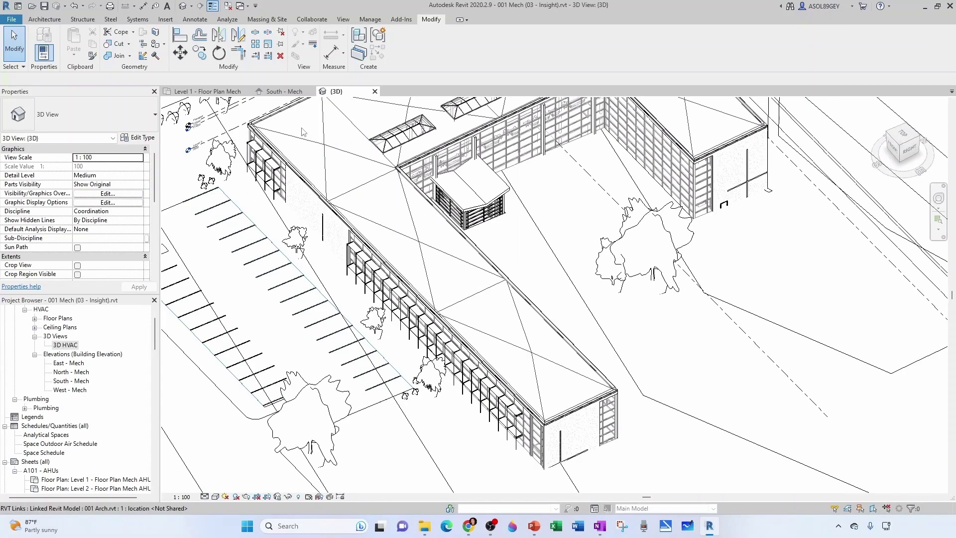
- Start a new in-place mass named Lounge on the Level 1 Floor Plan Mech view
left_click(209, 92)
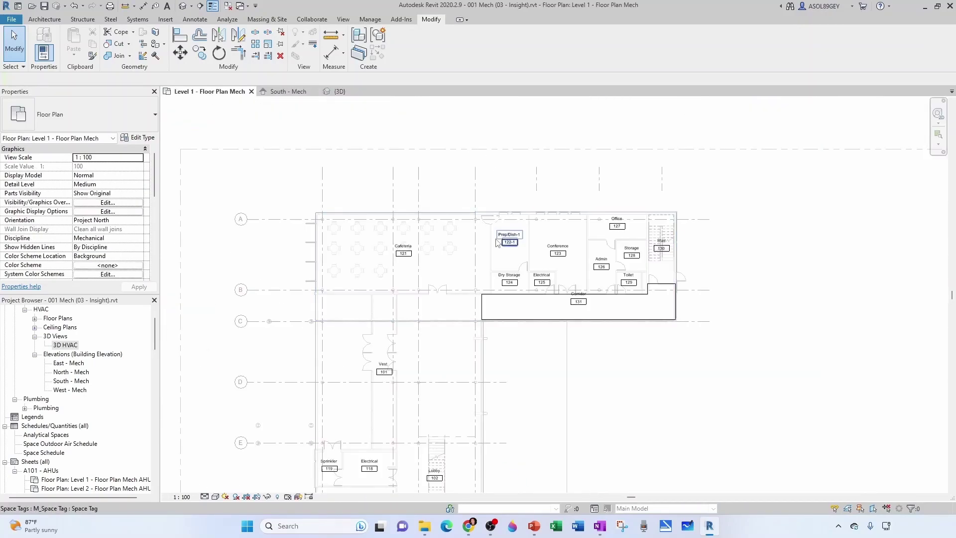
scroll(501, 239, "down", 2)
scroll(523, 396, "up", 3)
left_click(263, 21)
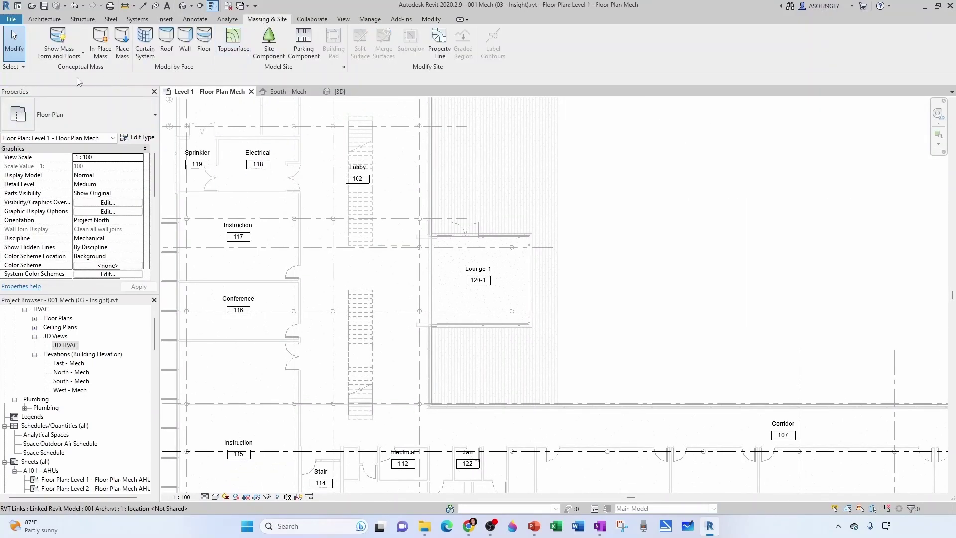
left_click(100, 43)
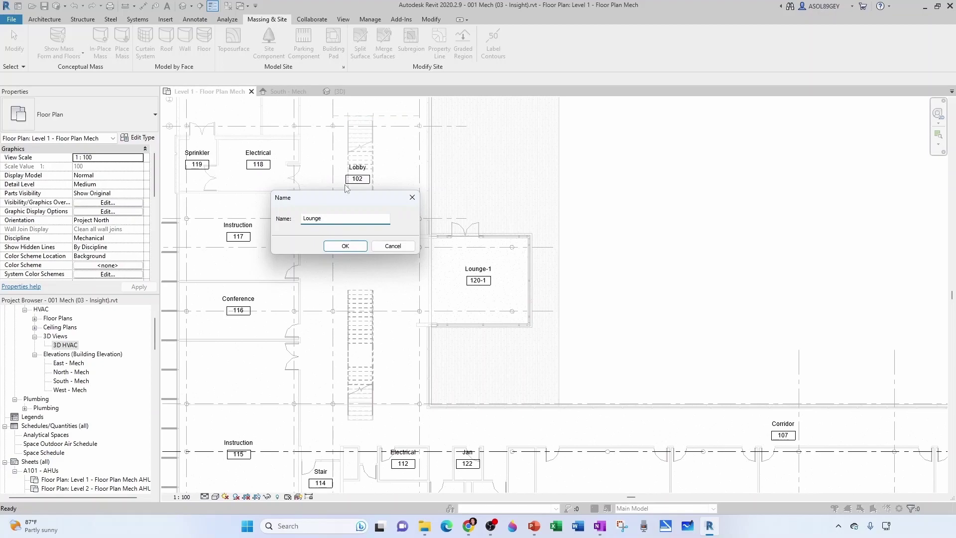
left_click(345, 247)
- Draw a model-line rectangle inside room Lounge-1
key("l")
key("i")
scroll(384, 225, "up", 3)
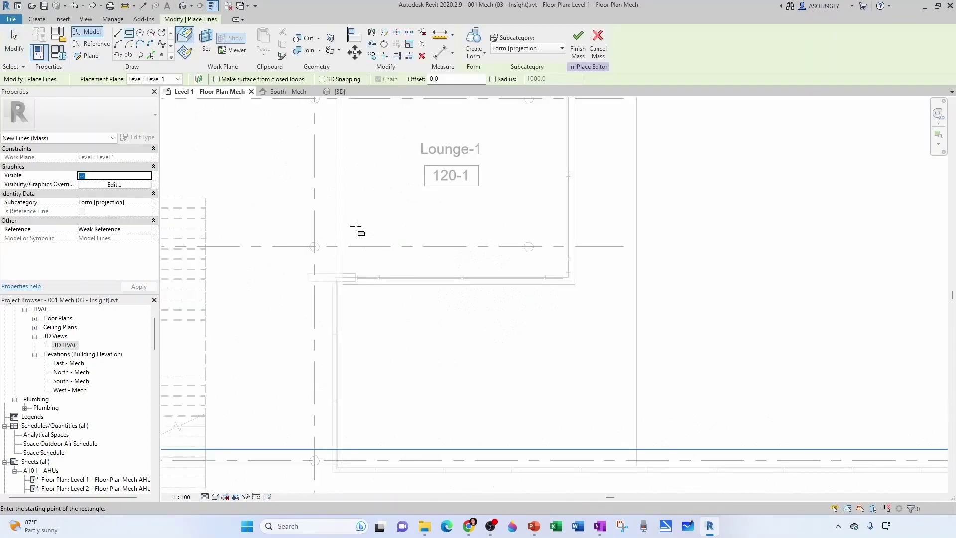
scroll(412, 297, "up", 2)
scroll(341, 342, "up", 2)
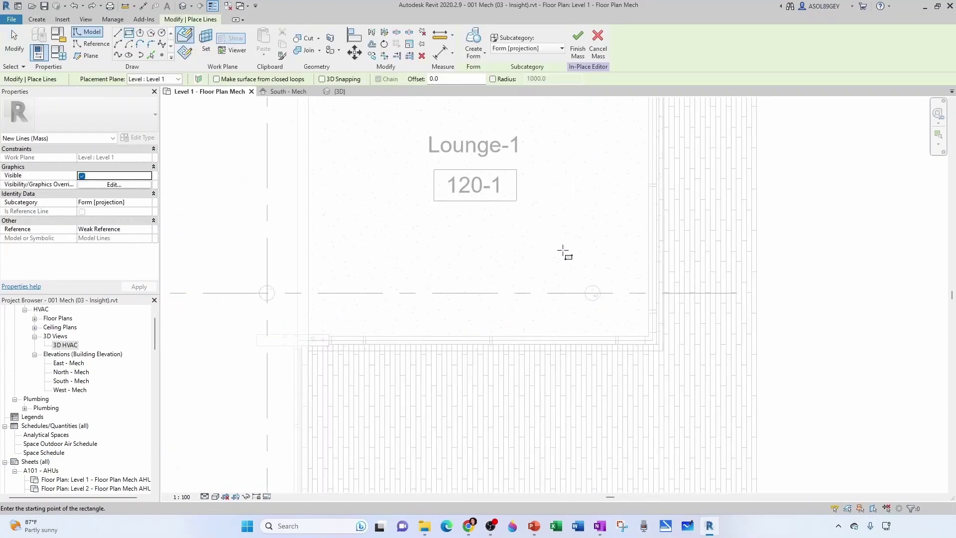
scroll(563, 250, "down", 3)
middle_click_drag(591, 267, 586, 305)
scroll(456, 321, "up", 2)
middle_click_drag(411, 279, 399, 322)
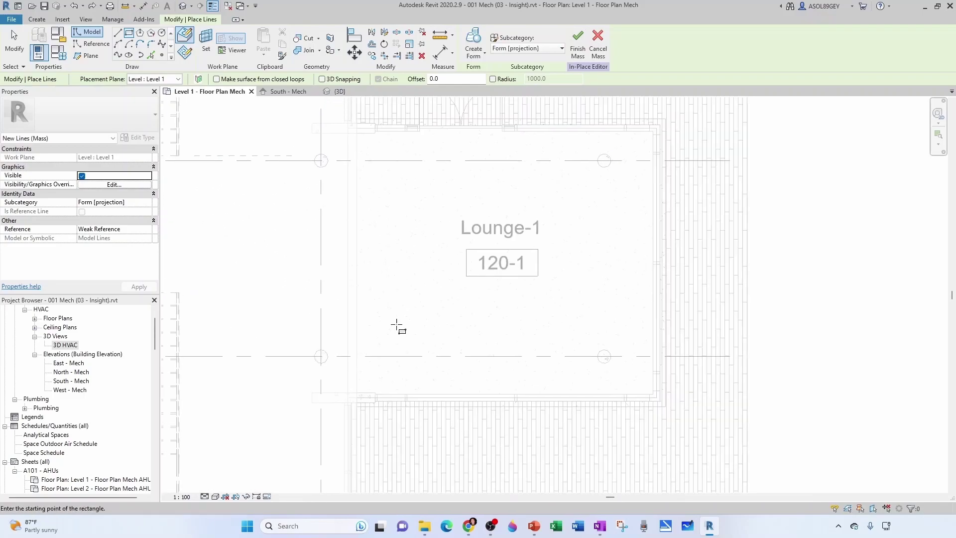
left_click(380, 372)
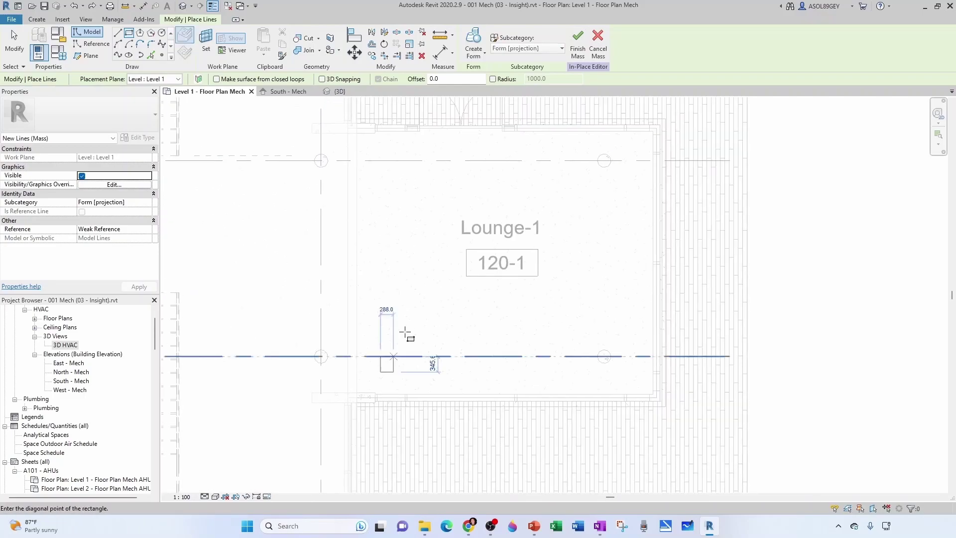
left_click(609, 183)
key("Escape")
key("Escape")
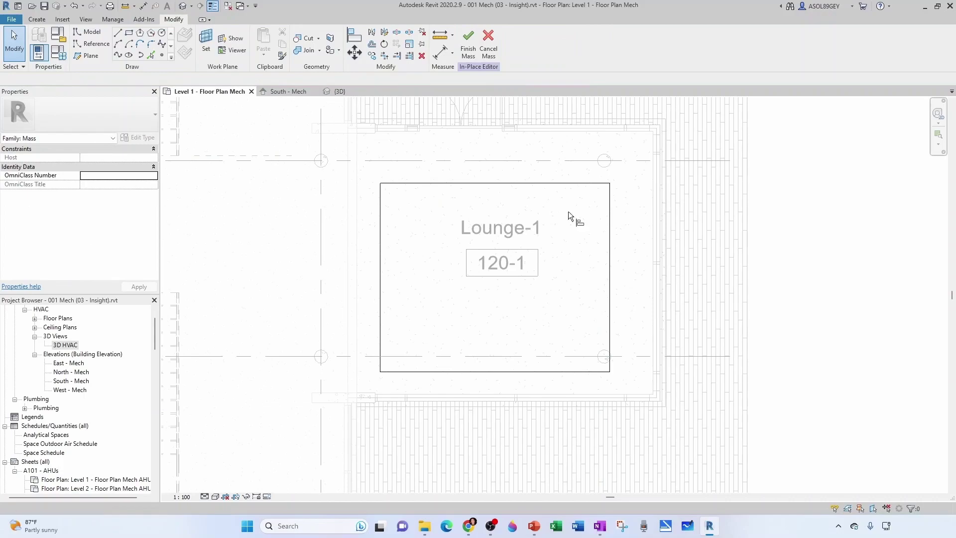
- Align and lock the rectangle's left and bottom edges to the Lounge-1 walls
key("a")
key("l")
scroll(465, 246, "up", 1)
scroll(386, 257, "down", 1)
left_click(338, 251)
left_click(359, 249)
left_click(320, 279)
scroll(458, 406, "up", 1)
left_click(459, 403)
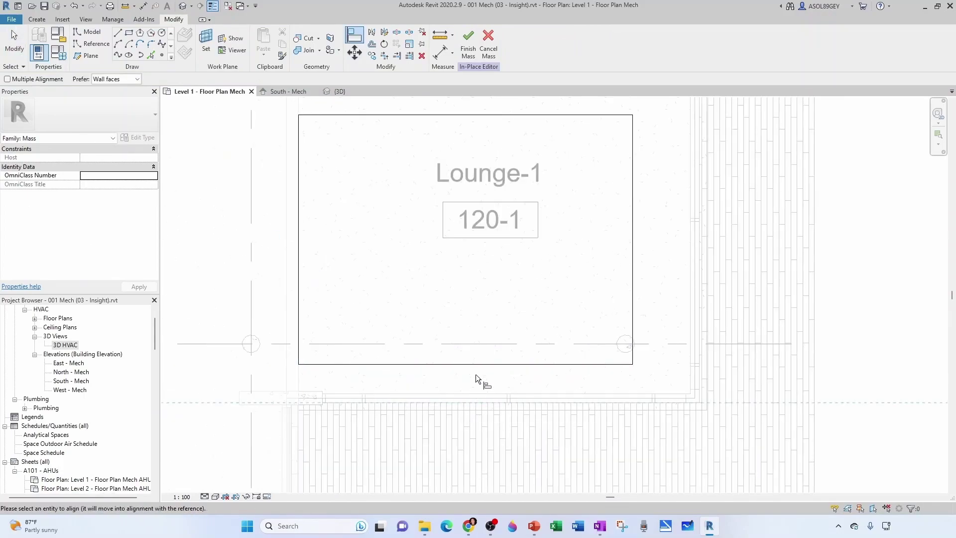
left_click(472, 364)
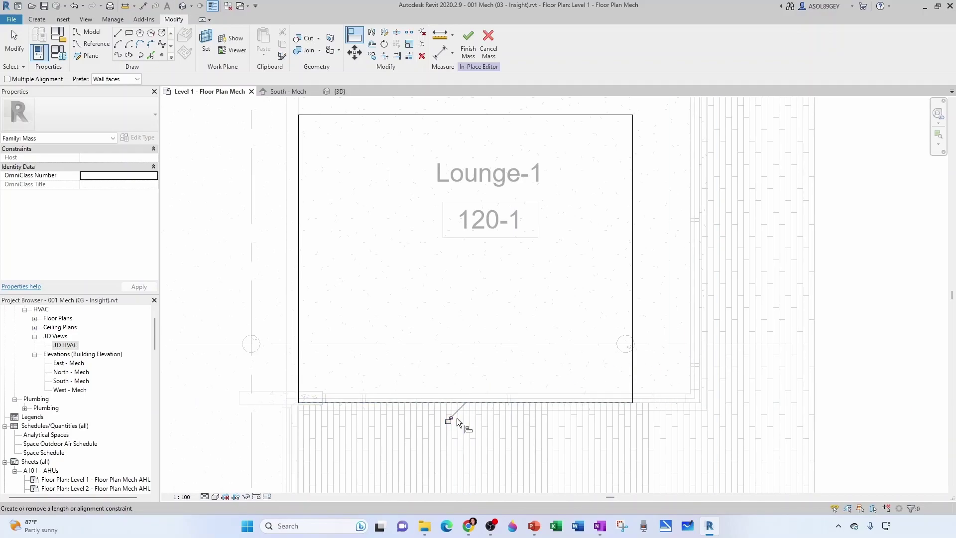
left_click(452, 418)
- Align the right edge (locked) and the top edge to the Lounge-1 walls
middle_click_drag(451, 418, 473, 458)
left_click(724, 307)
left_click(655, 300)
left_click(738, 316)
scroll(593, 261, "down", 3)
middle_click_drag(591, 259, 593, 339)
scroll(585, 309, "up", 1)
left_click(571, 213)
left_click(568, 272)
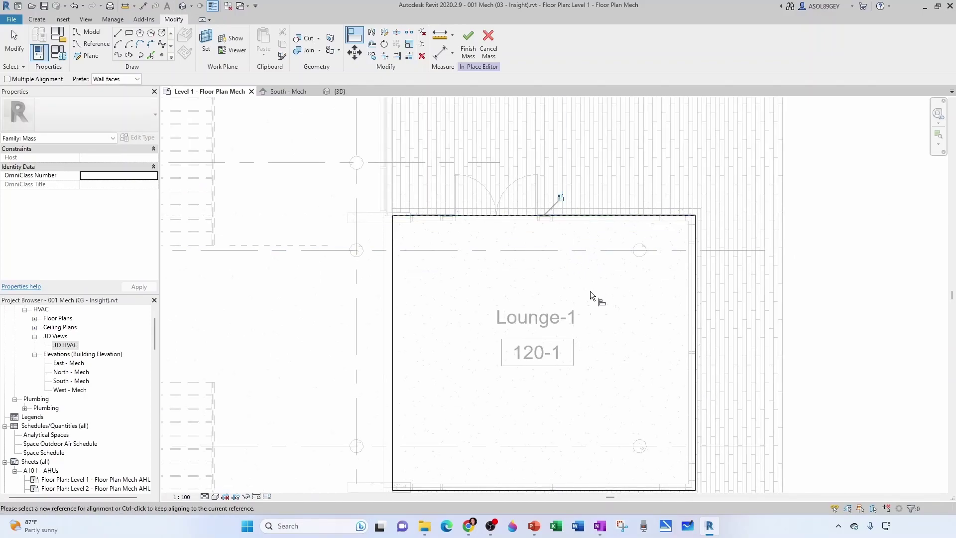
scroll(590, 291, "down", 4)
key("Escape")
scroll(583, 265, "up", 2)
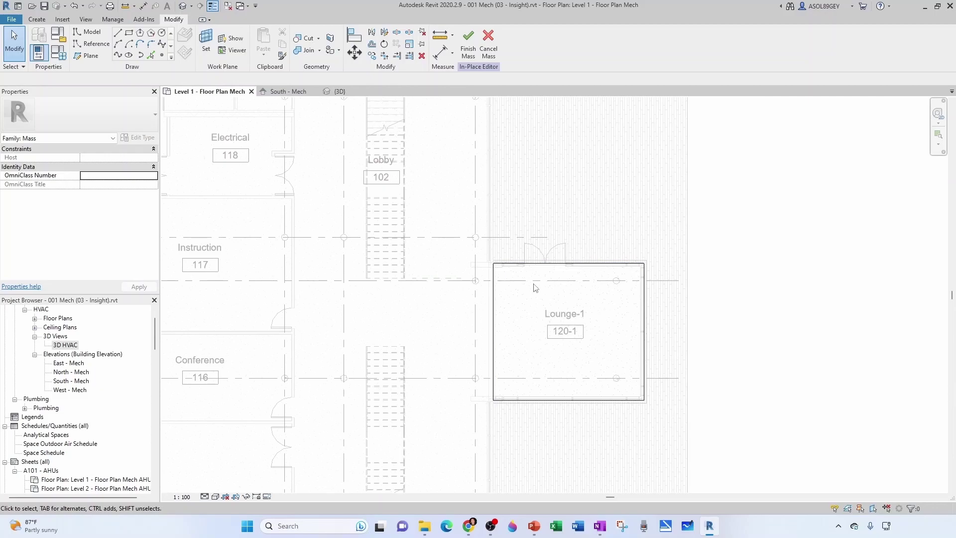
scroll(535, 287, "down", 5)
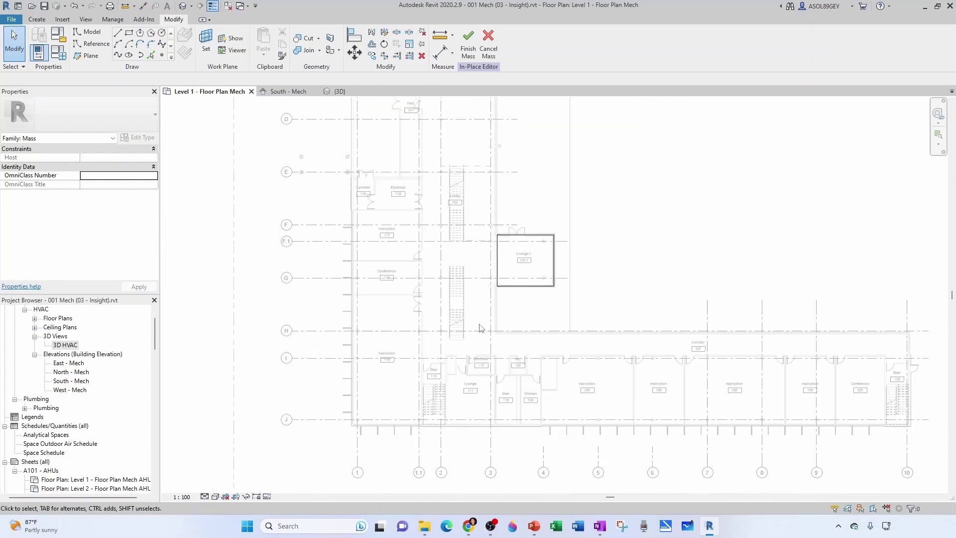
scroll(772, 377, "down", 2)
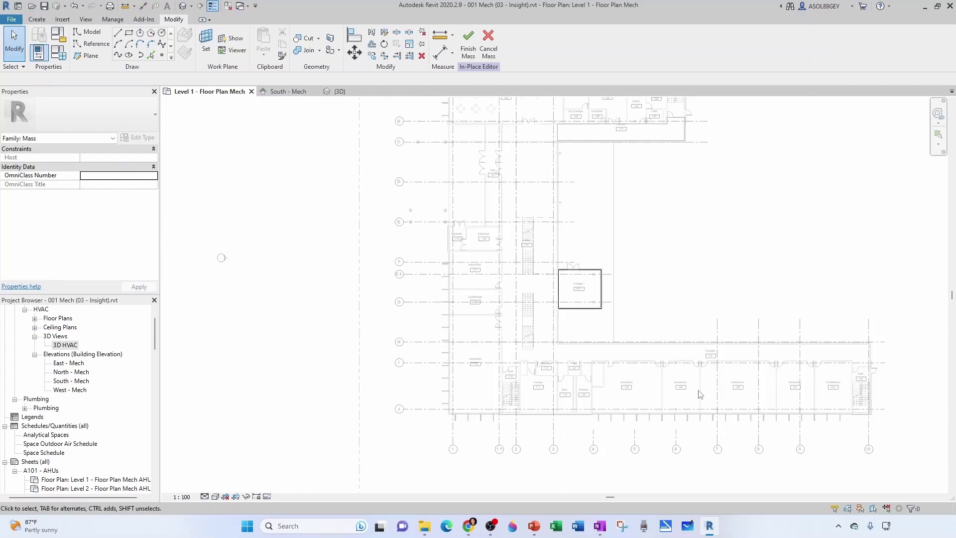
scroll(617, 383, "up", 1)
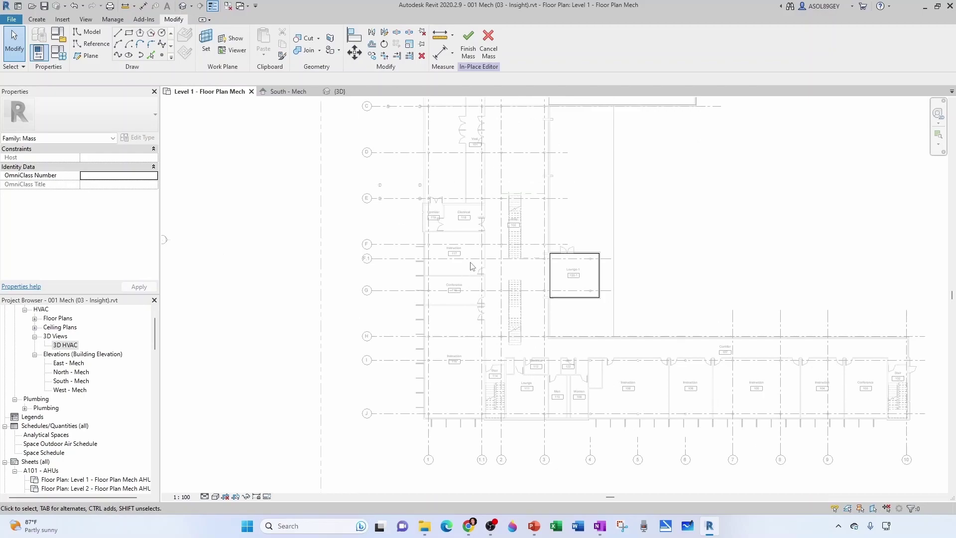
scroll(549, 239, "up", 2)
scroll(531, 152, "up", 1)
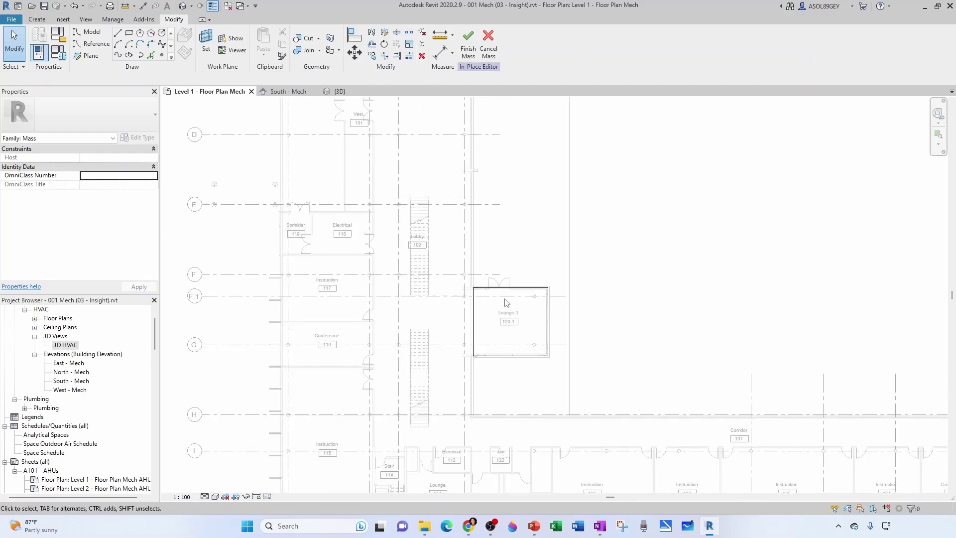
scroll(504, 305, "up", 2)
- Turn the four Lounge-1 boundary lines into a solid form and finish the in-place mass
left_click(468, 296)
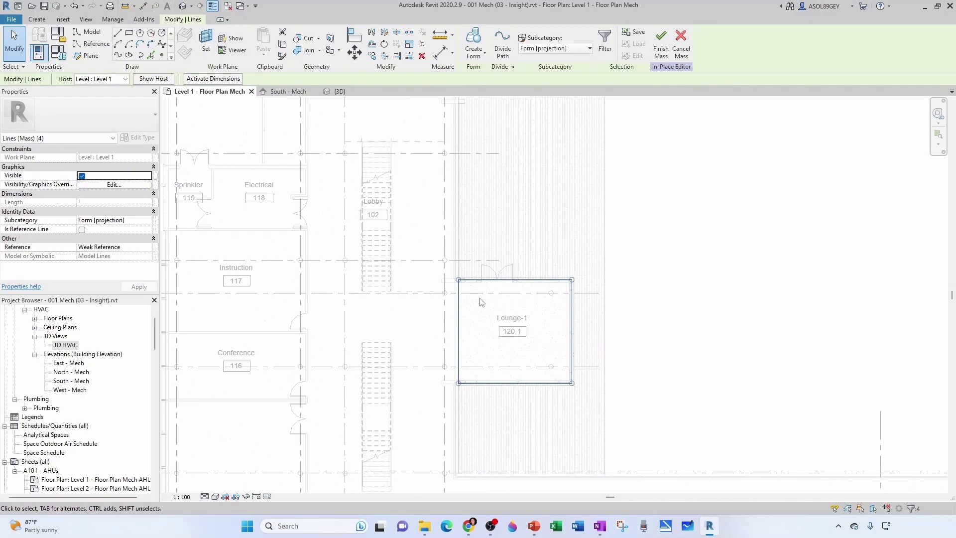
left_click(477, 57)
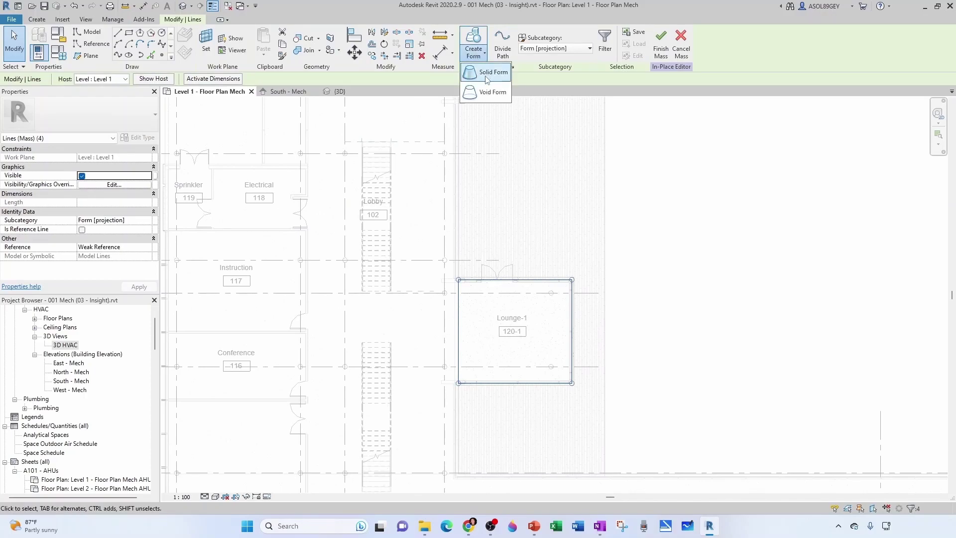
left_click(485, 75)
key("Escape")
left_click(345, 92)
scroll(463, 220, "up", 6)
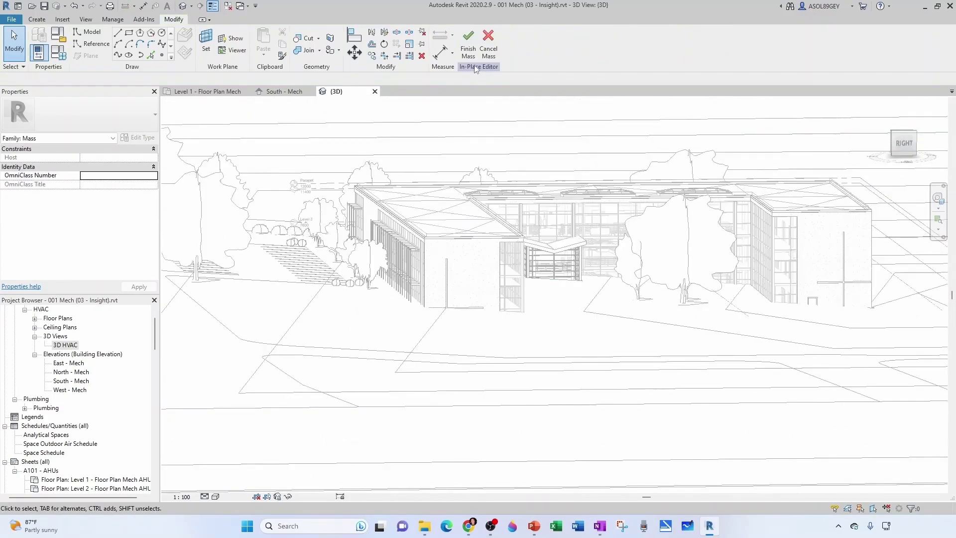
left_click(470, 49)
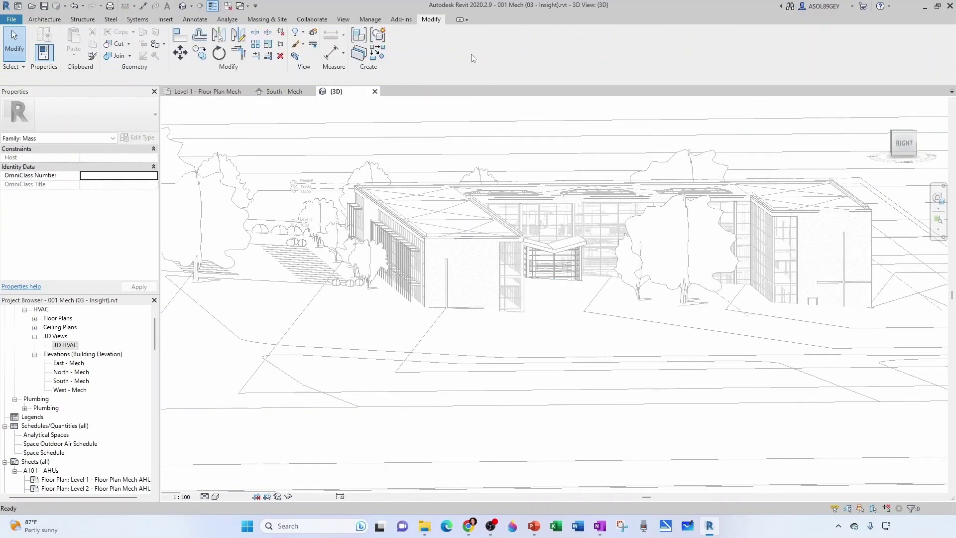
- From the right view, drag the Lounge mass's top up to raise its volume to 313.276 m³
left_click(579, 285)
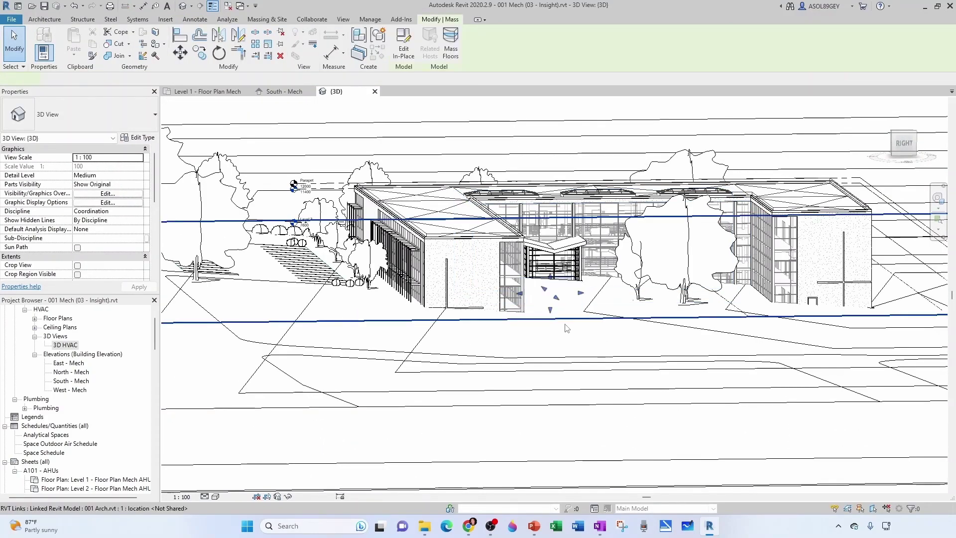
middle_click_drag(566, 323, 568, 395, "shift")
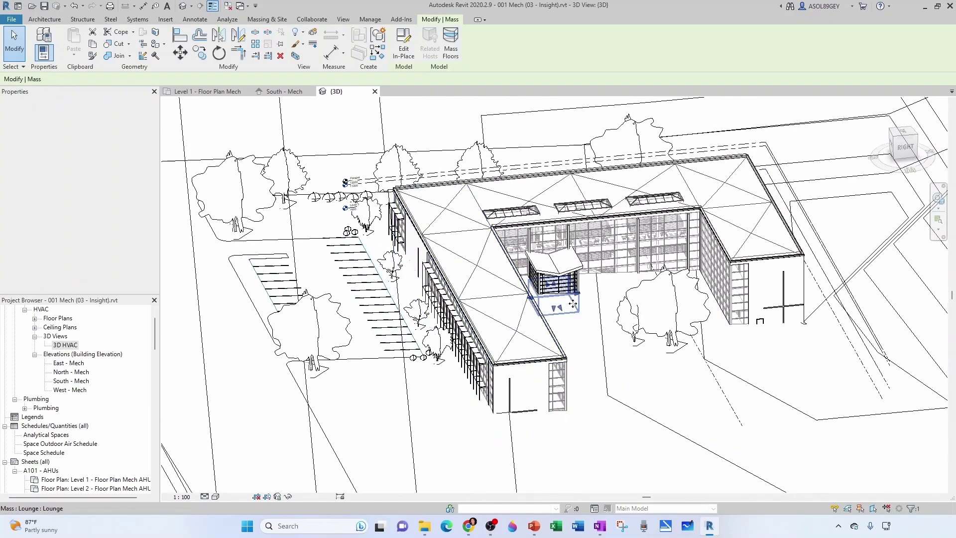
scroll(568, 293, "up", 2)
mouse_move(569, 339)
middle_mouse_down("shift")
mouse_move(594, 364)
mouse_move(565, 321)
middle_mouse_up("shift")
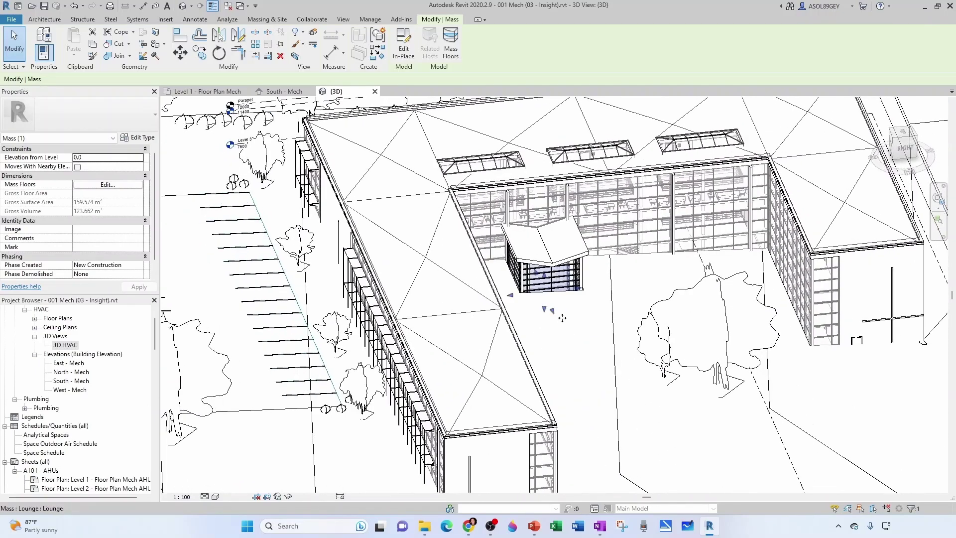
left_click(906, 153)
scroll(507, 263, "down", 5)
middle_click_drag(508, 264, 511, 310)
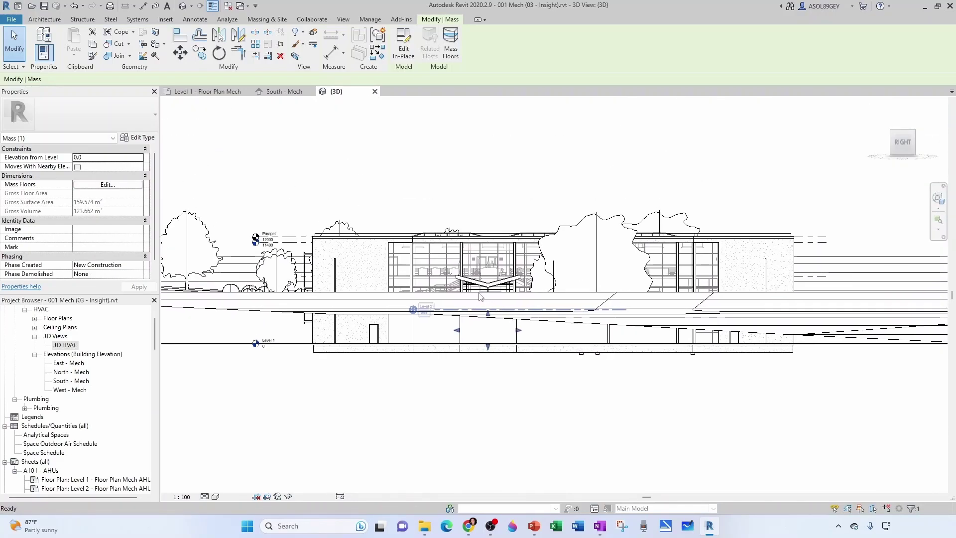
scroll(507, 294, "up", 4)
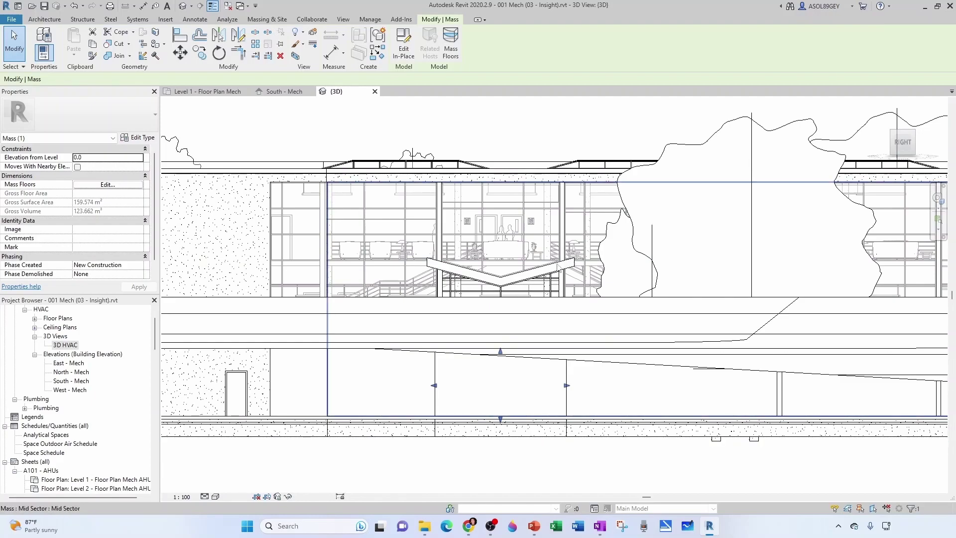
scroll(501, 338, "up", 2)
left_click_drag(501, 359, 504, 215)
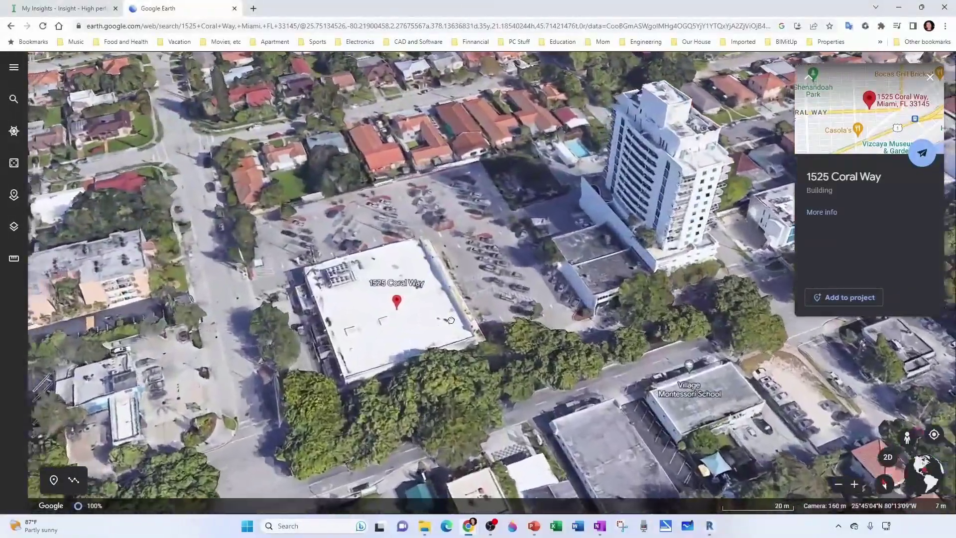
- Recentre the map on 1525 Coral Way and close its info card
left_click_drag(451, 321, 494, 322)
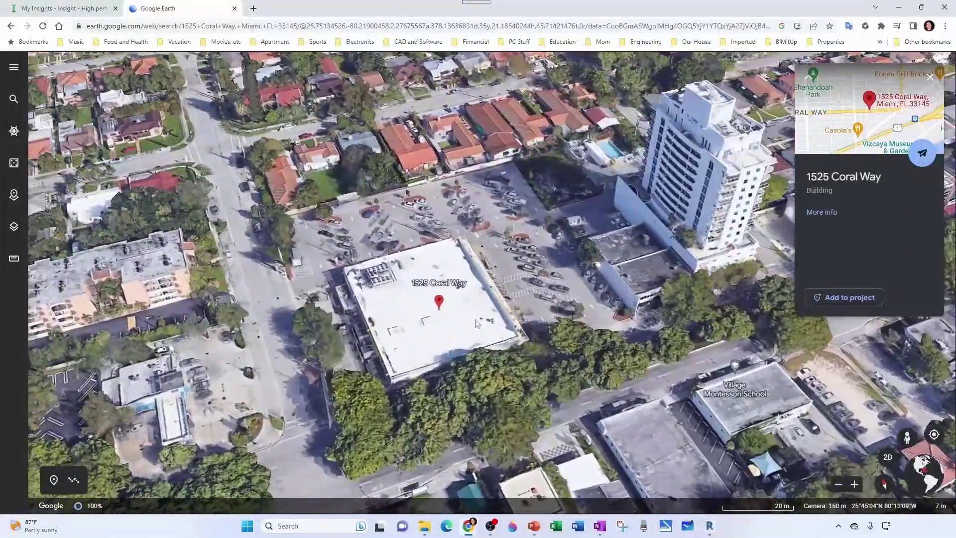
left_click_drag(660, 229, 536, 212)
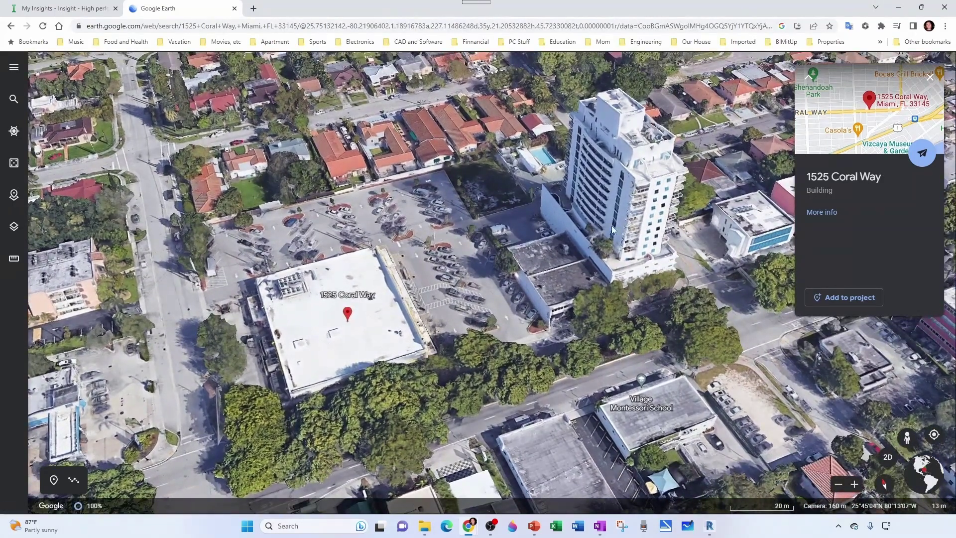
left_click(930, 78)
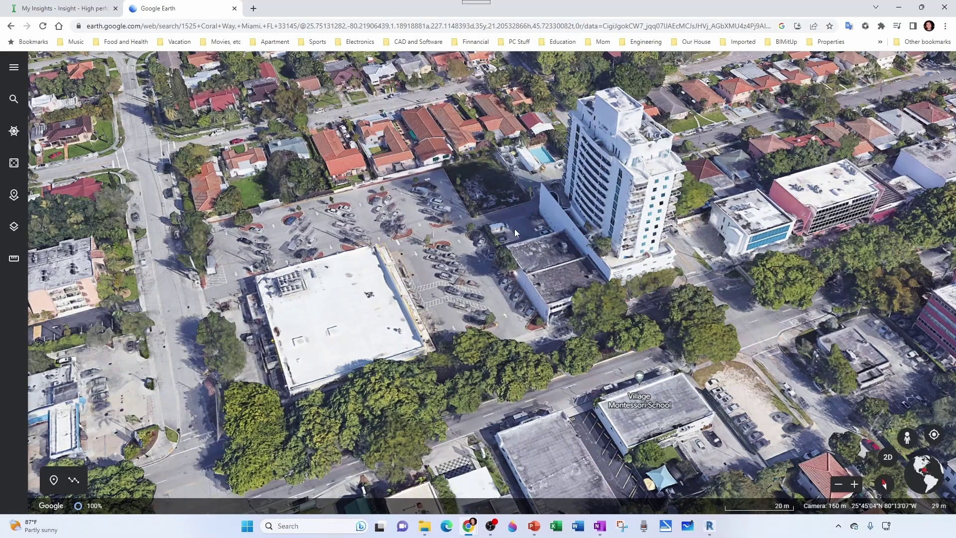
- Survey the neighbouring buildings west and north-east of the site in 3D
left_click_drag(501, 237, 611, 215)
left_click_drag(247, 261, 357, 237)
left_click_drag(390, 303, 322, 309)
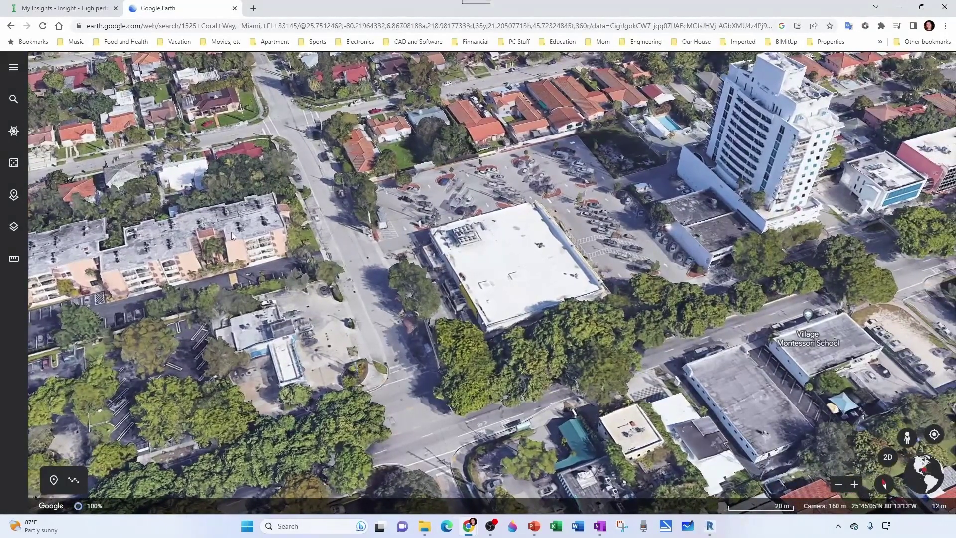
key("Up")
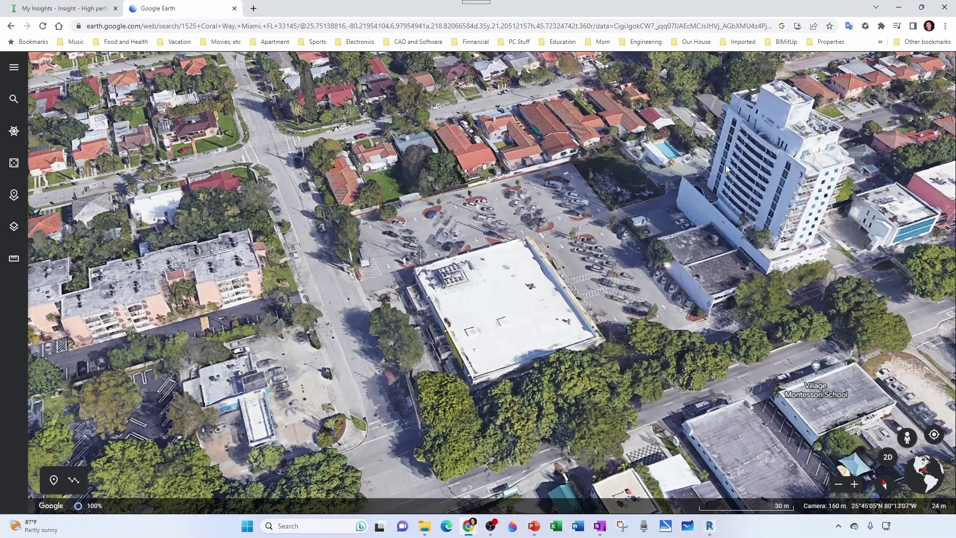
key("Left")
key("Left")
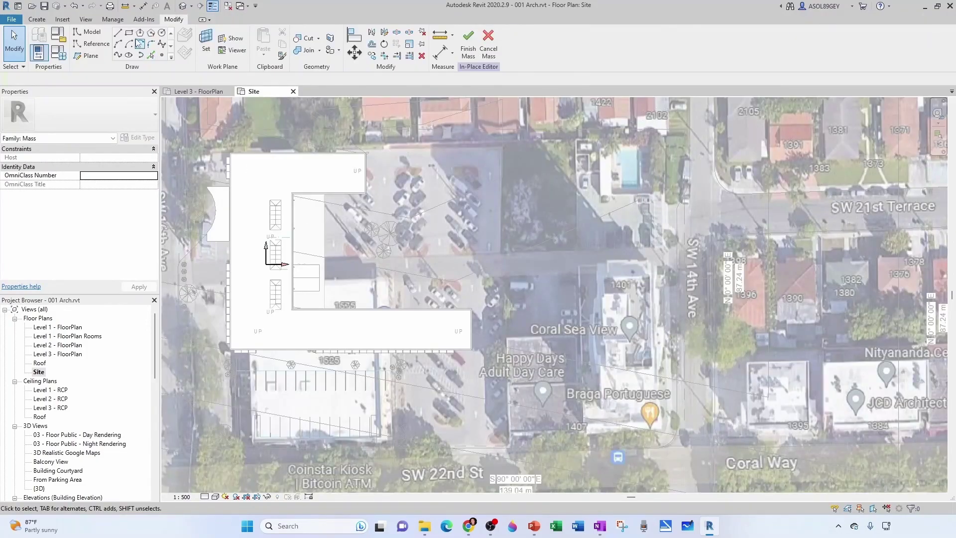
- Sketch a rectangular in-place context mass on the neighbouring site and give it a 47000 height
left_click(131, 37)
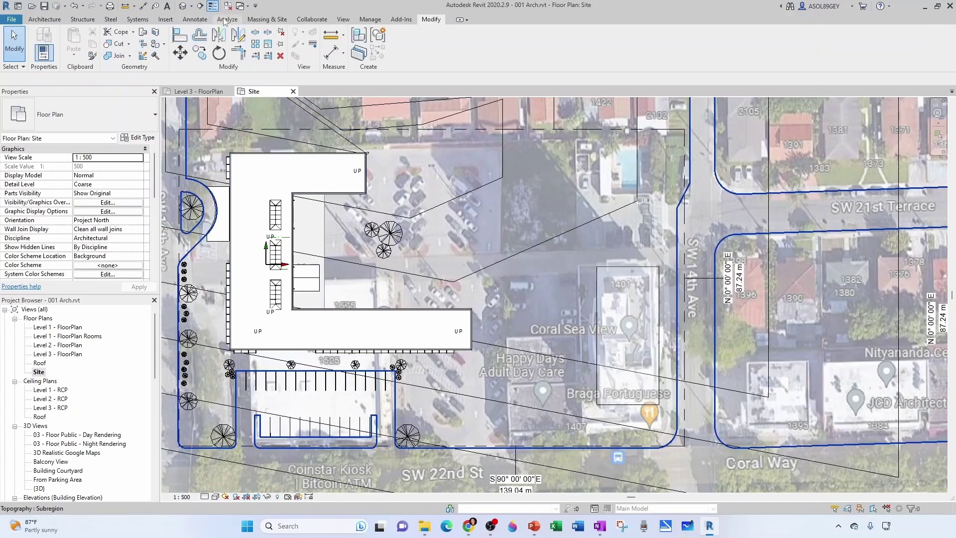
left_click(259, 21)
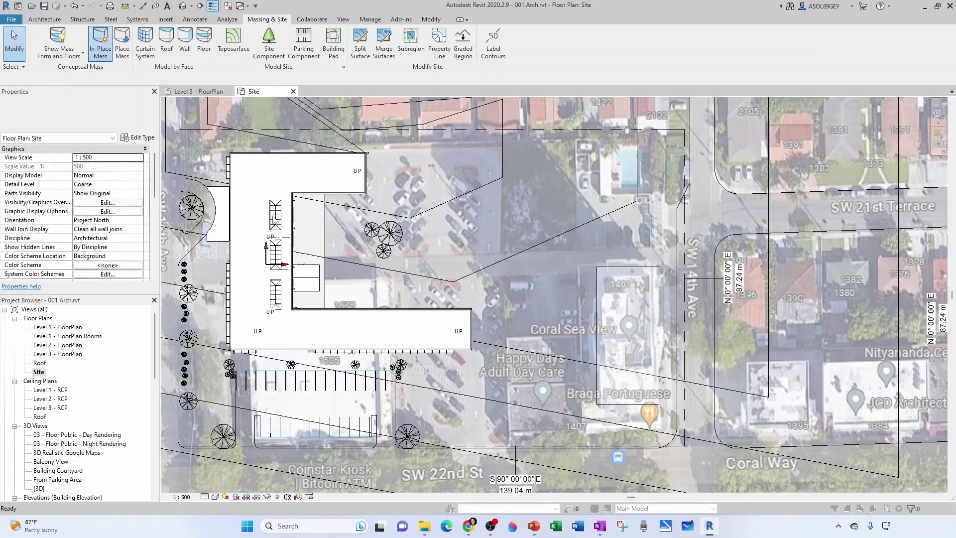
left_click(99, 45)
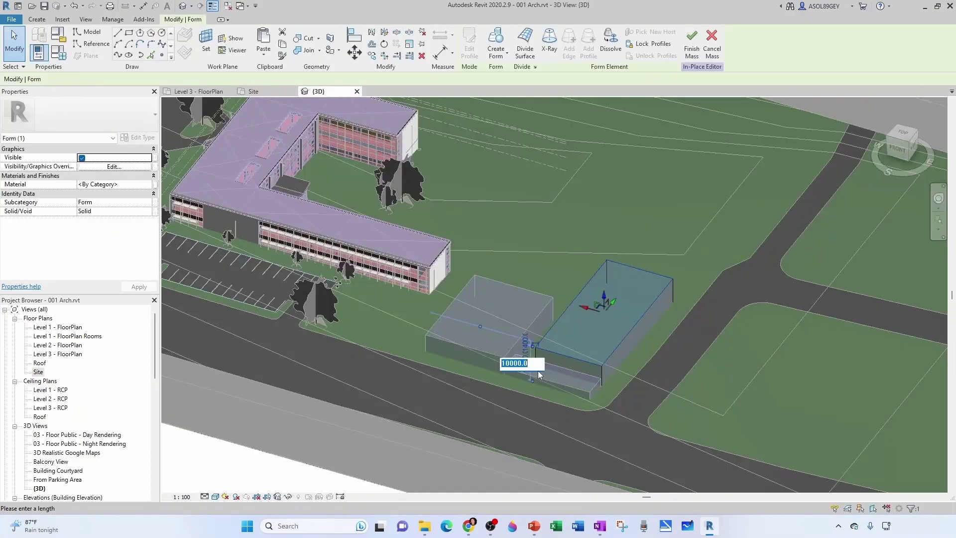
type("47000")
key("Return")
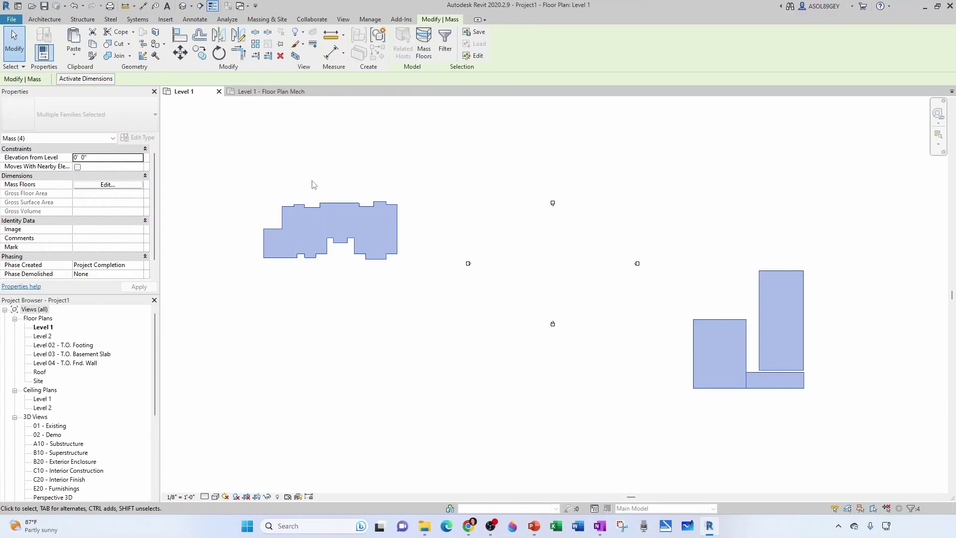
- Paste the copied context masses into Level 1 - Floor Plan Mech aligned to the current view
left_click(314, 185)
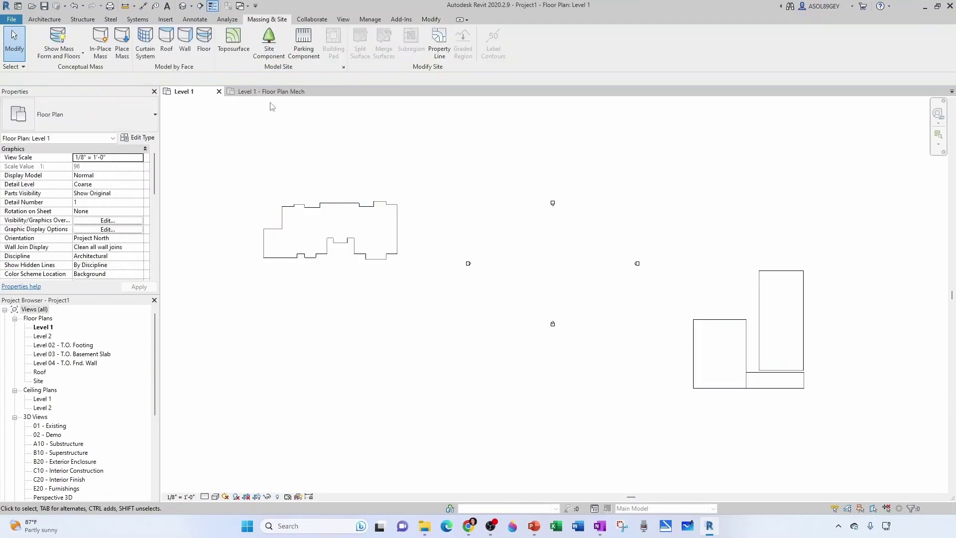
left_click(273, 92)
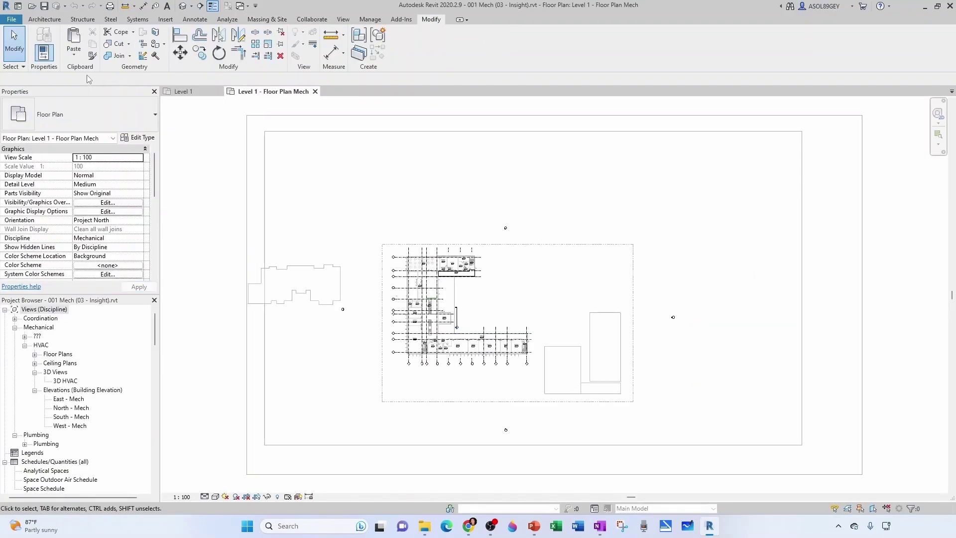
left_click(75, 56)
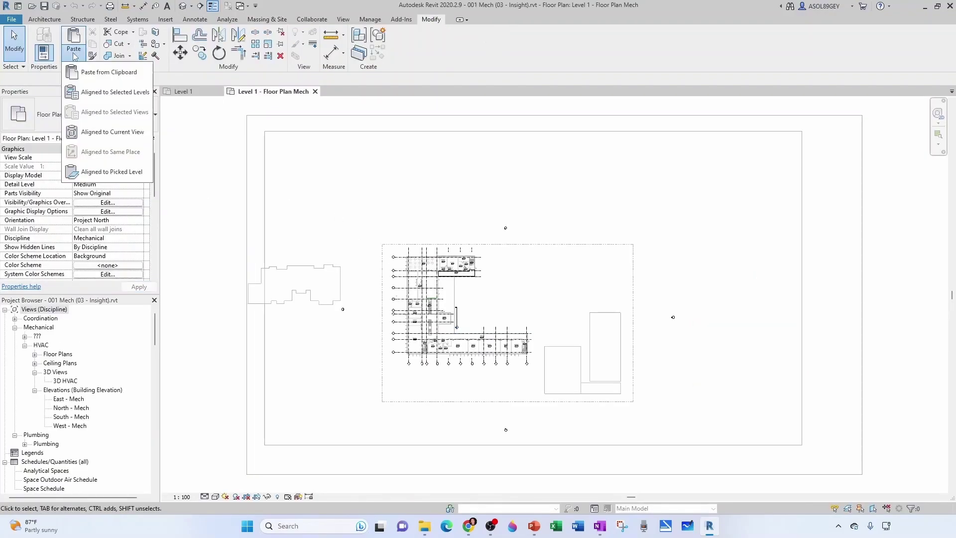
left_click(119, 135)
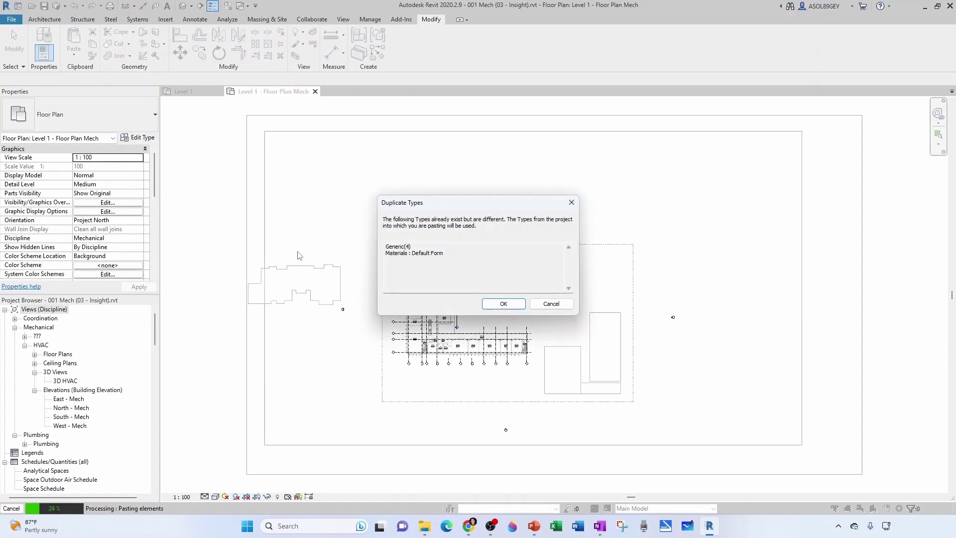
key("Return")
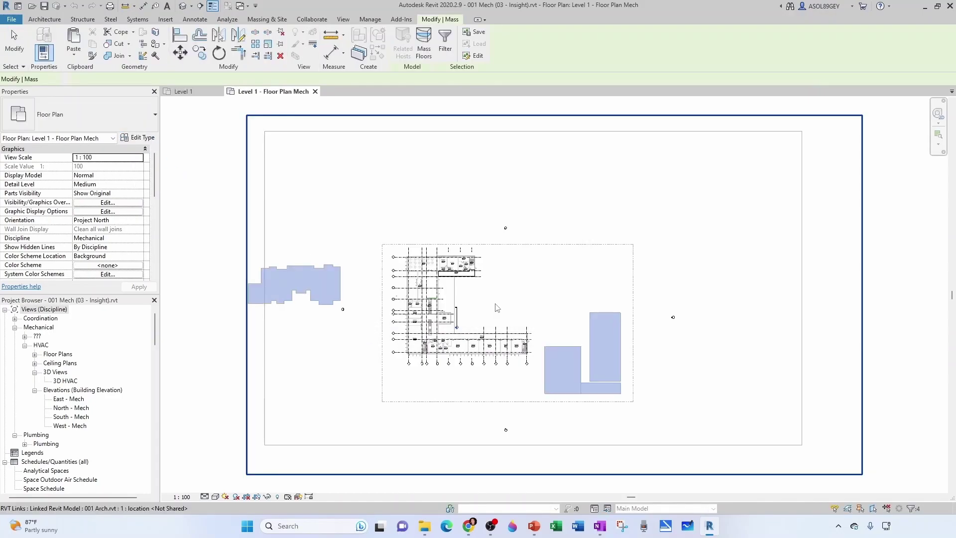
- Select the left and right pasted masses in turn to check their placement
key("Escape")
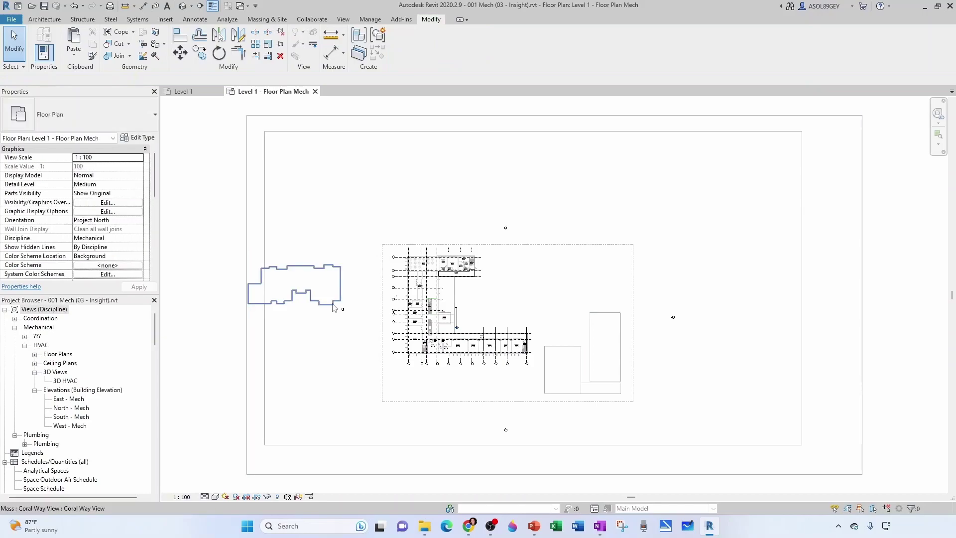
left_click(333, 304)
key("Escape")
left_click(549, 381)
key("Escape")
scroll(553, 329, "up", 1)
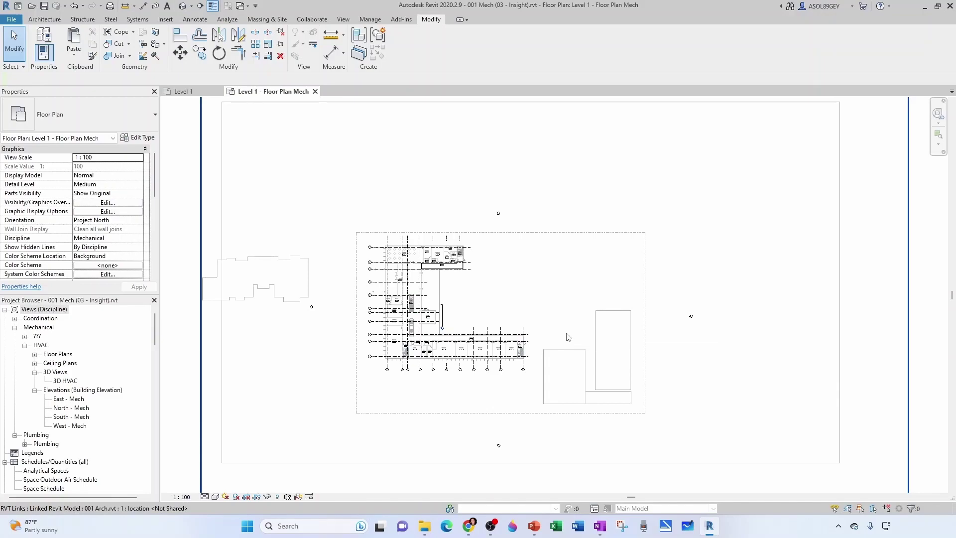
scroll(469, 246, "down", 1)
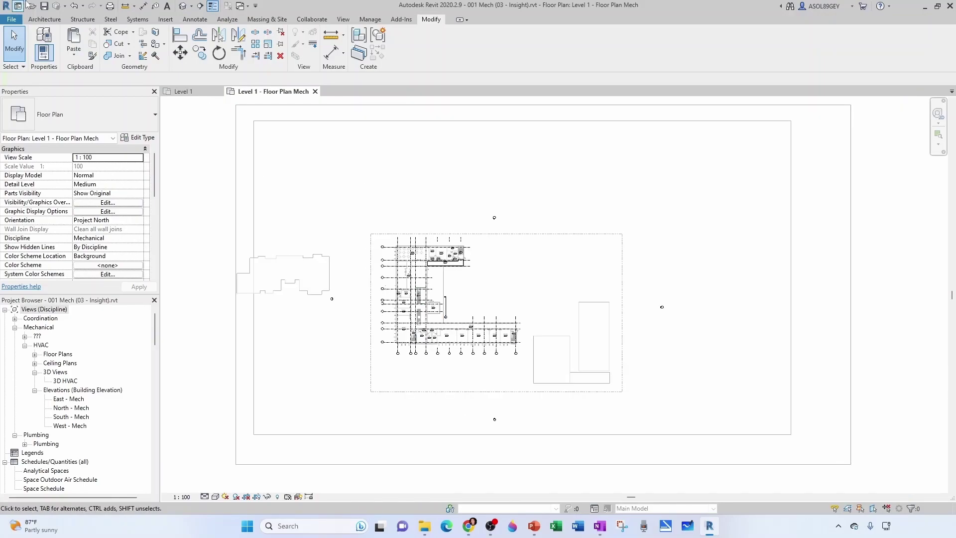
- Tab-select the left context-building mass and paste it aligned to the current view
left_click(75, 7)
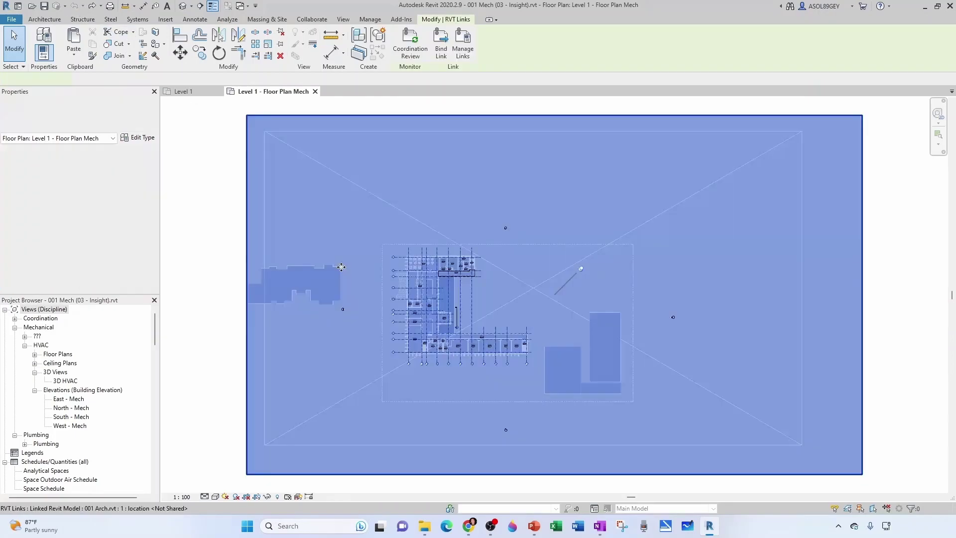
left_click(344, 273)
key("Escape")
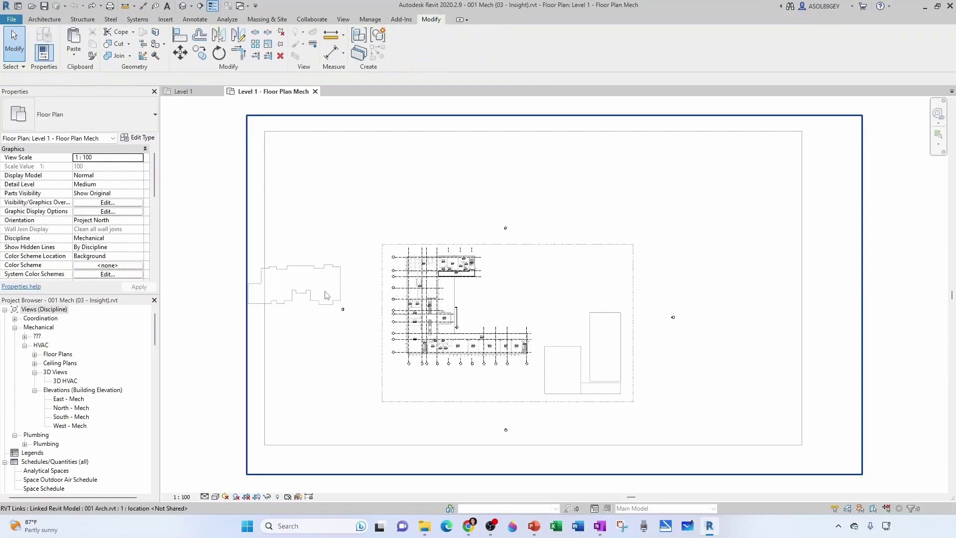
scroll(341, 279, "up", 2)
key("Tab")
left_click(342, 282)
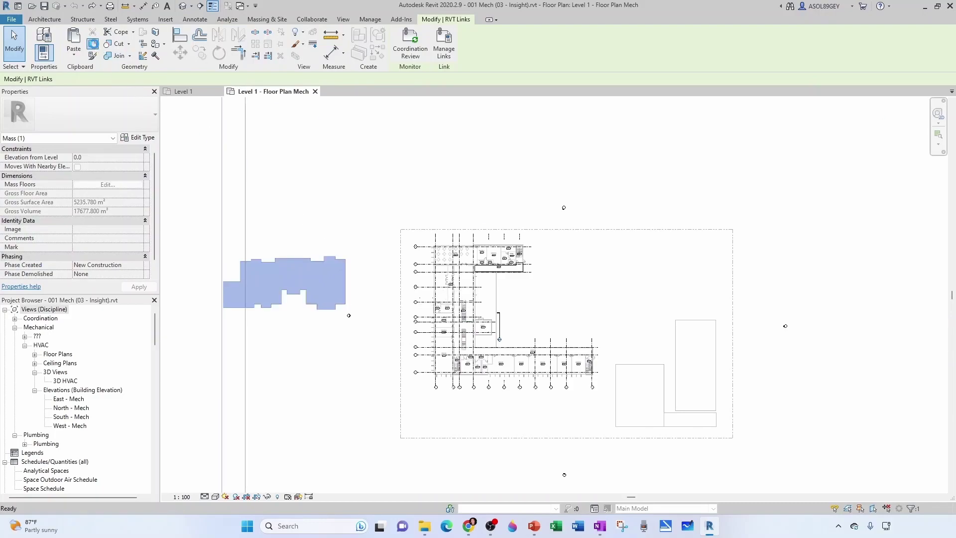
left_click(75, 56)
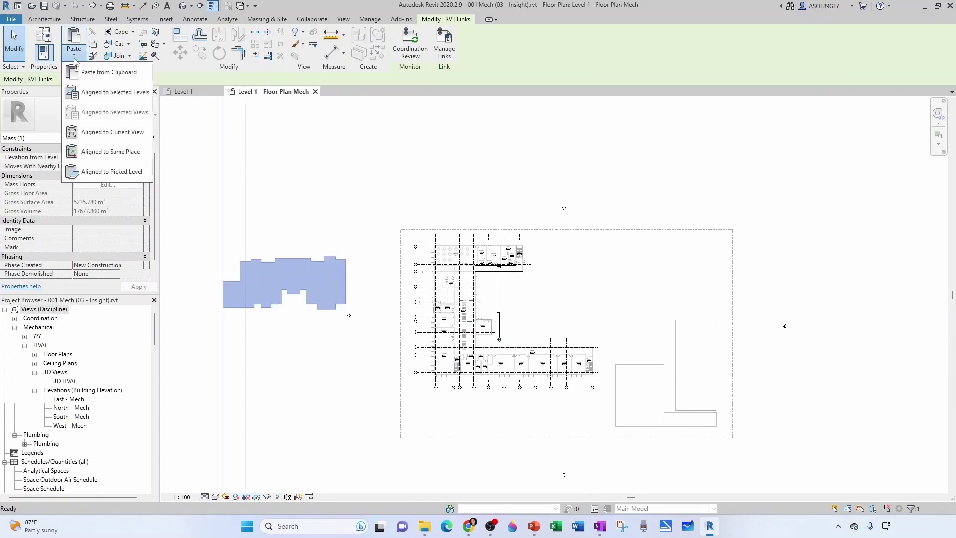
left_click(109, 132)
left_click(313, 214)
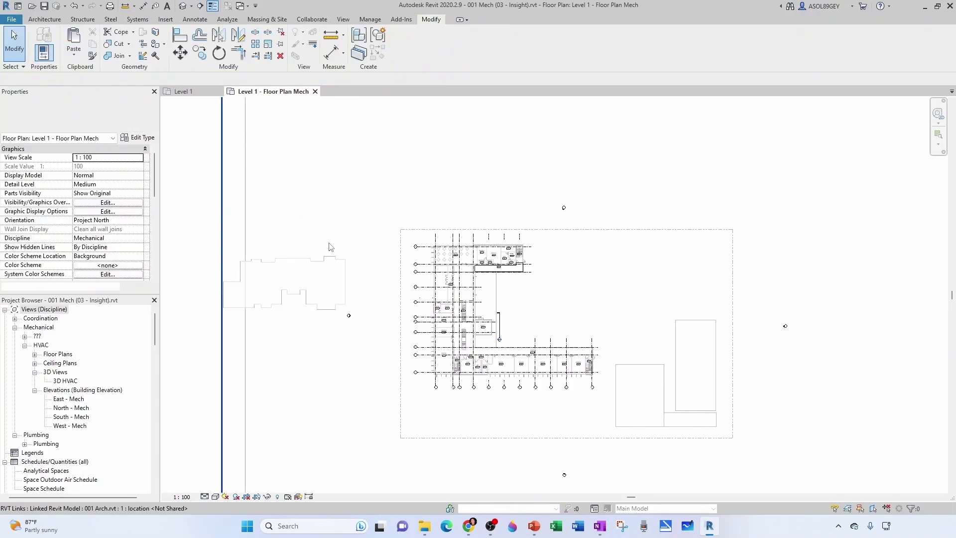
- Paste the small rectangular mass beside the grid aligned to the current view
left_click(328, 260)
left_click(313, 225)
scroll(320, 215, "down", 2)
scroll(531, 338, "up", 3)
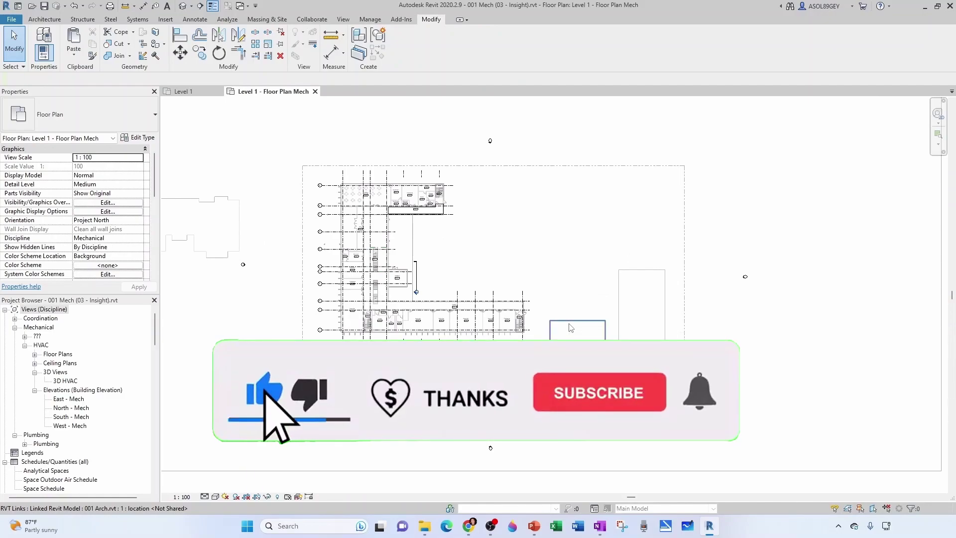
left_click(570, 327)
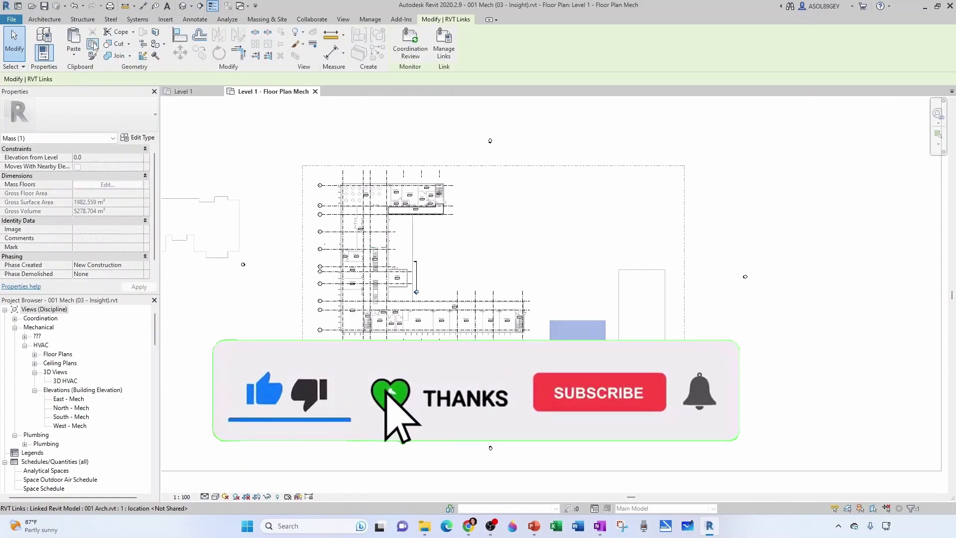
left_click(74, 55)
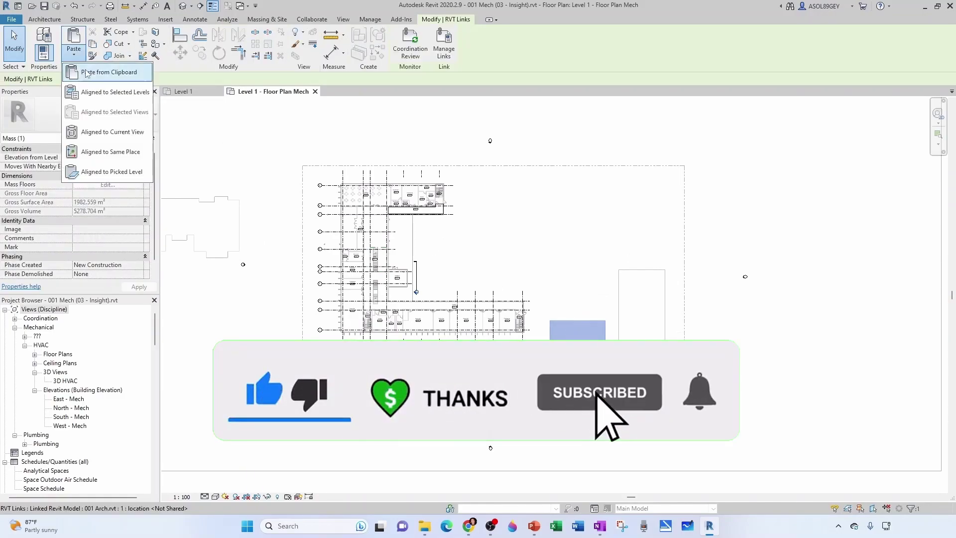
left_click(106, 133)
left_click(557, 272)
- Paste the tall right mass aligned to the view and the thin bottom-right strip in place
left_click(620, 308)
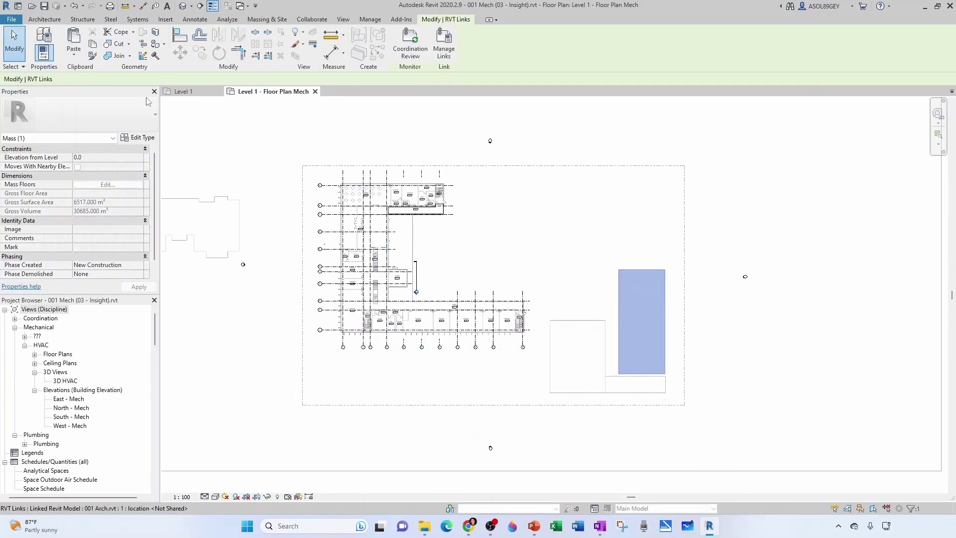
left_click(74, 56)
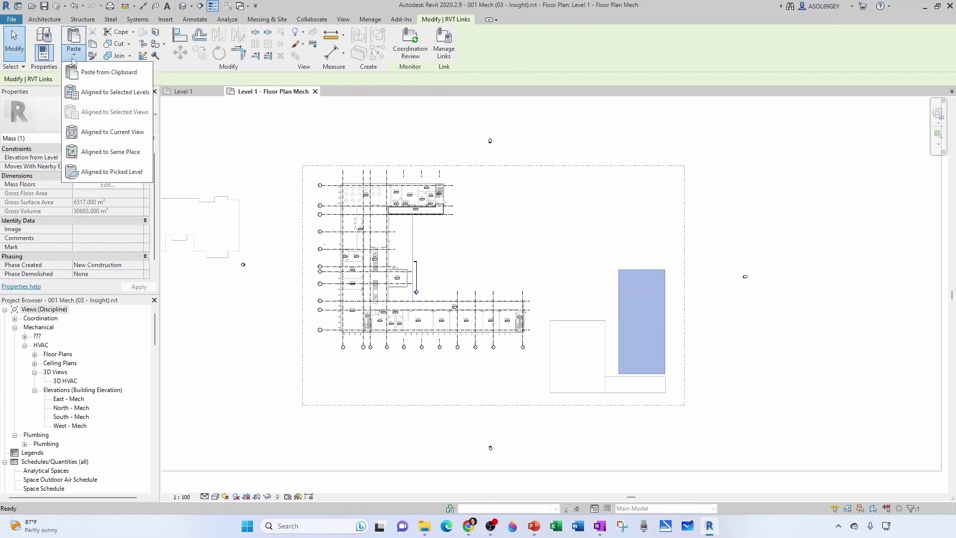
left_click(101, 139)
key("Escape")
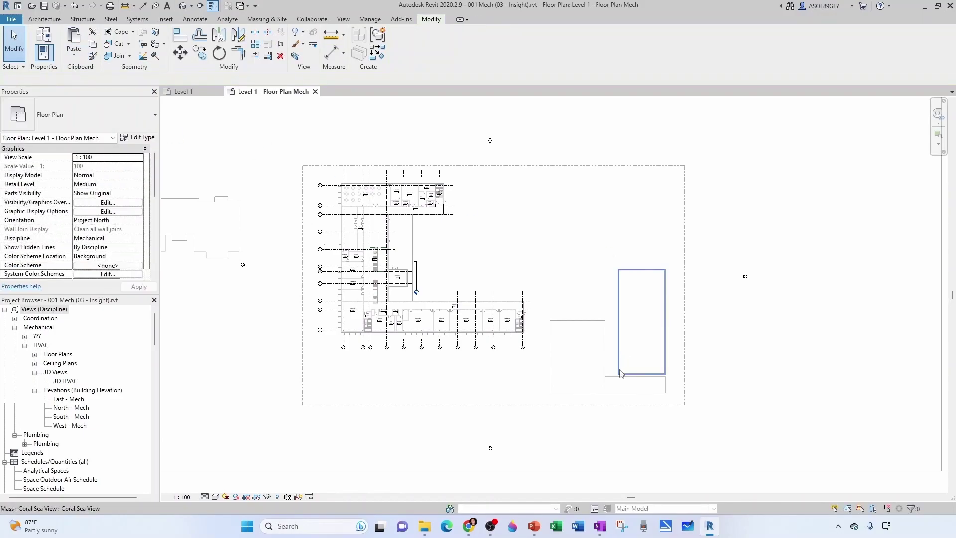
left_click(622, 386)
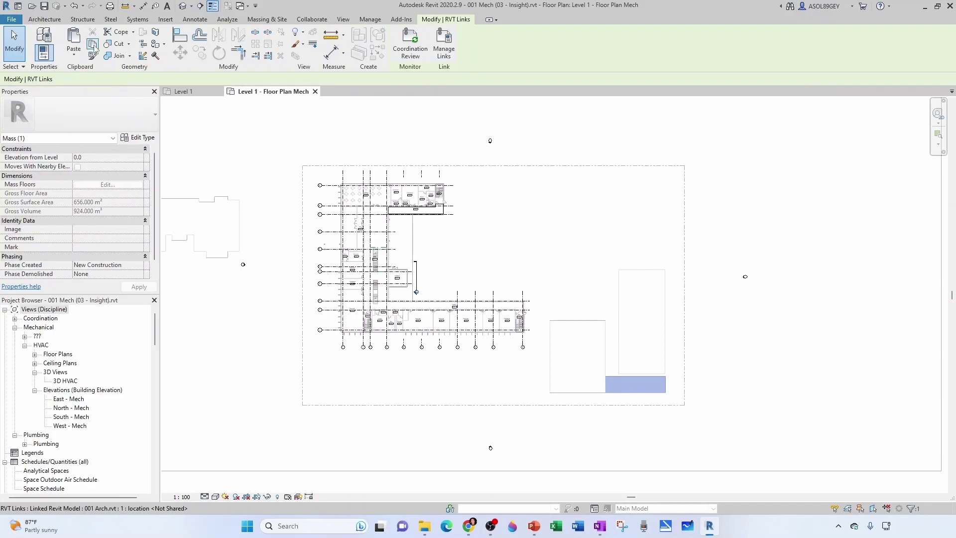
left_click(74, 55)
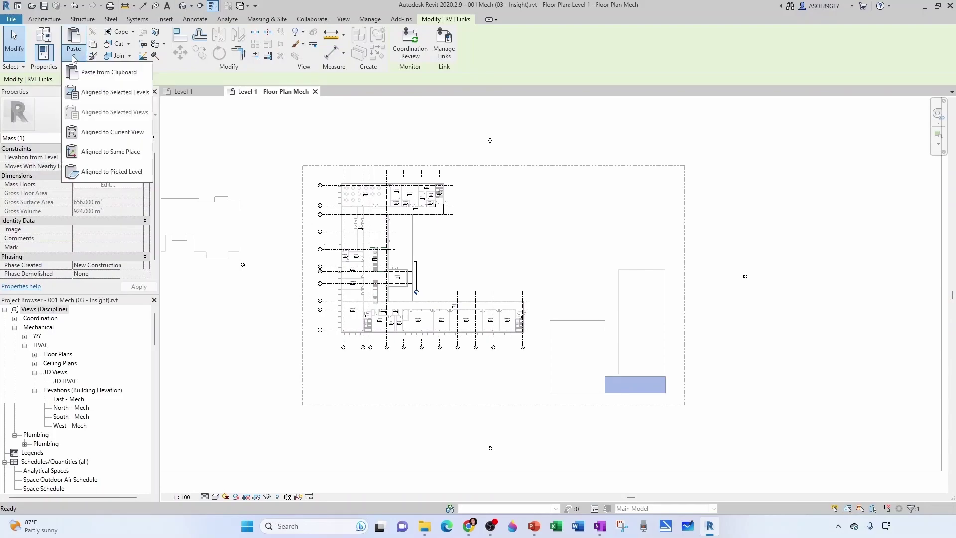
left_click(103, 152)
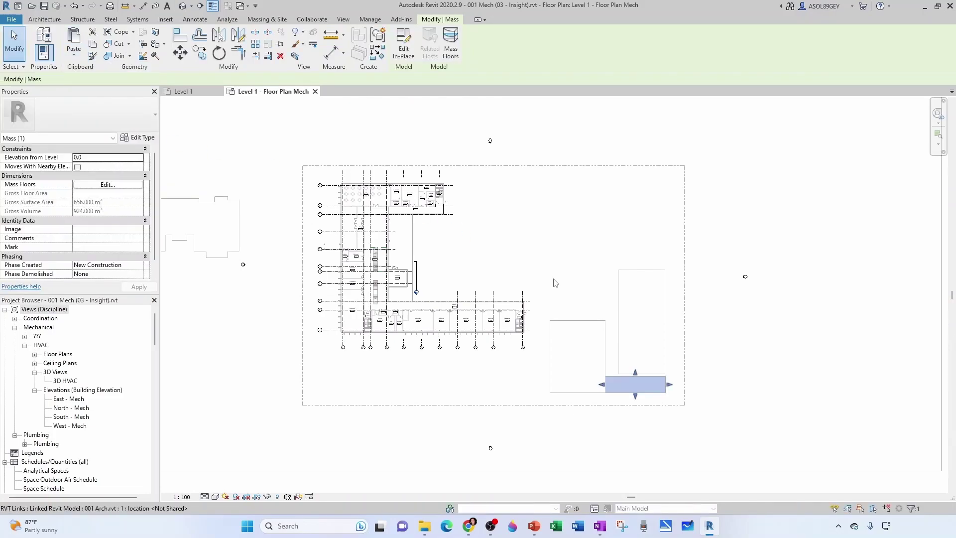
left_click(556, 283)
- Close the Project1 floor plan without saving its changes
left_click(202, 92)
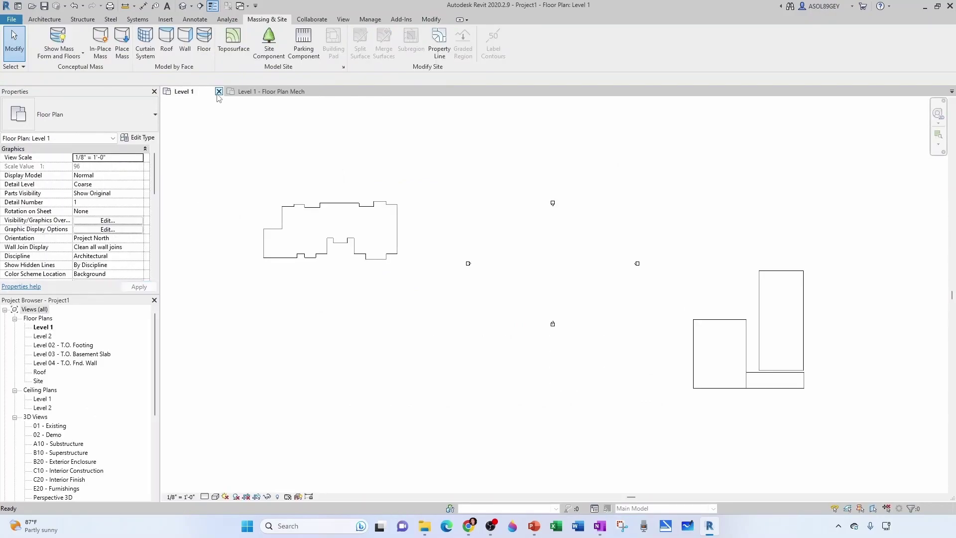
left_click(219, 91)
left_click(490, 262)
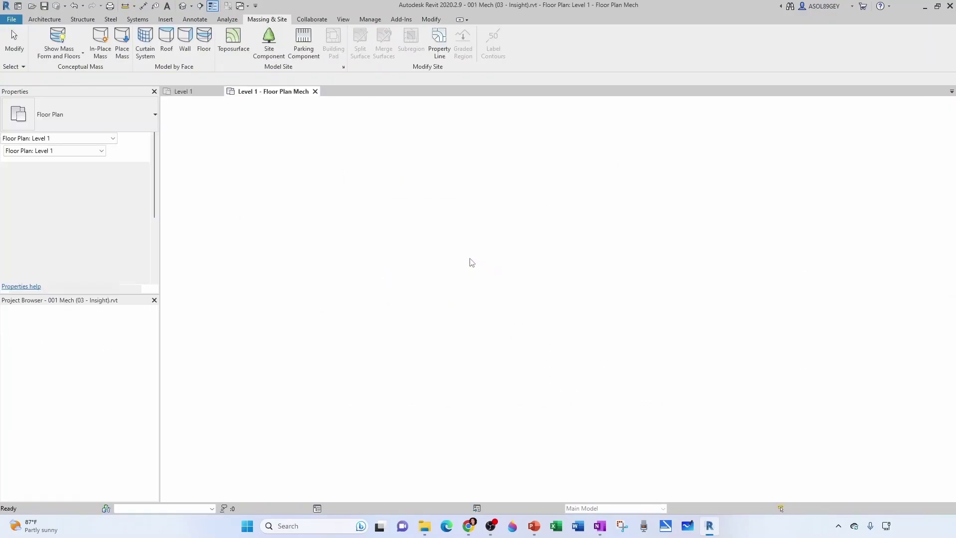
- Open the default 3D view, orbit it, and set the visual style to Shading
left_click(183, 5)
scroll(447, 279, "down", 2)
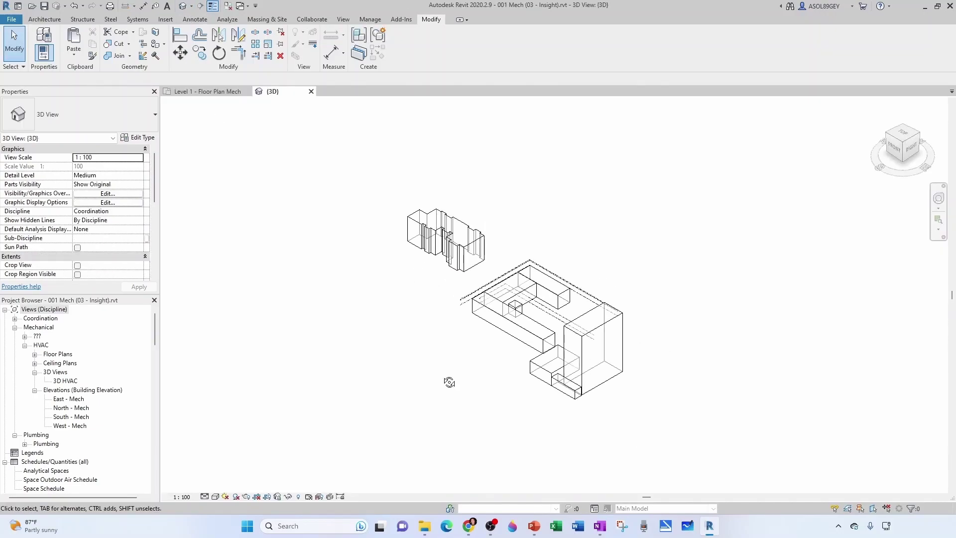
middle_click_drag(450, 382, 305, 442, "shift")
left_click(215, 497)
left_click(234, 454)
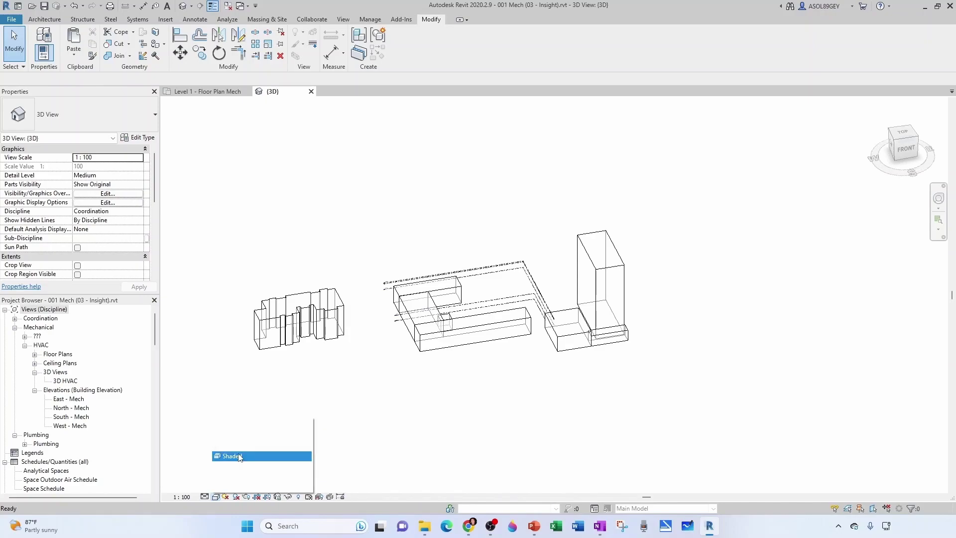
middle_click_drag(452, 374, 487, 389, "shift")
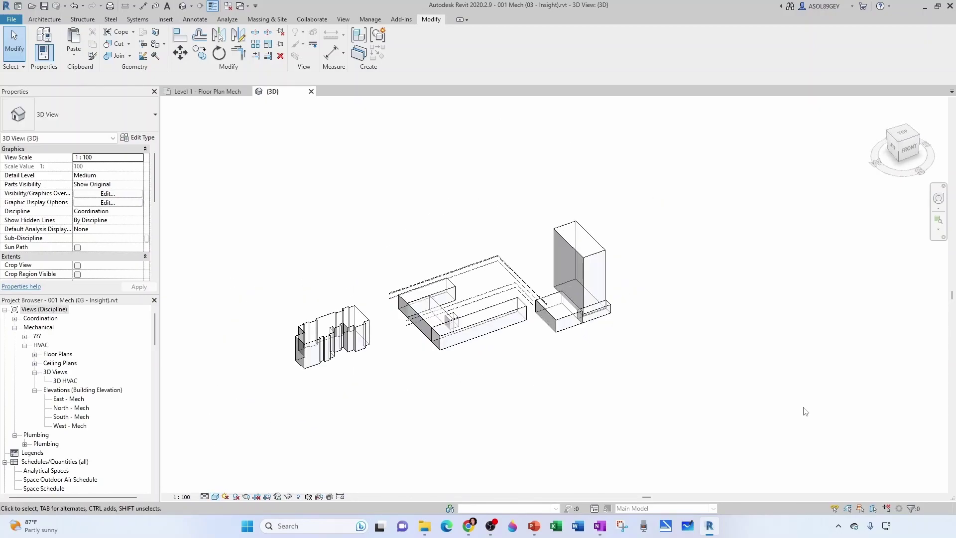
scroll(480, 360, "up", 3)
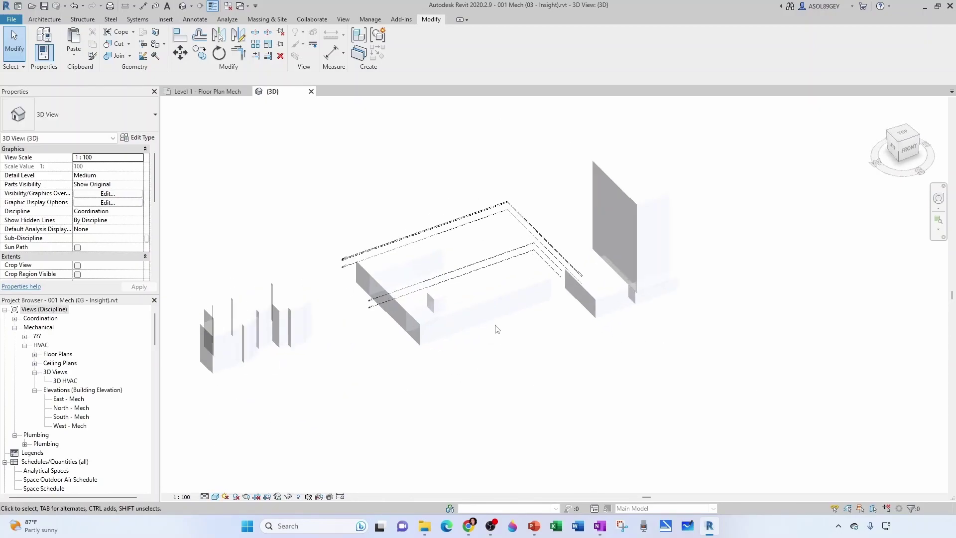
left_click(513, 283)
key("Escape")
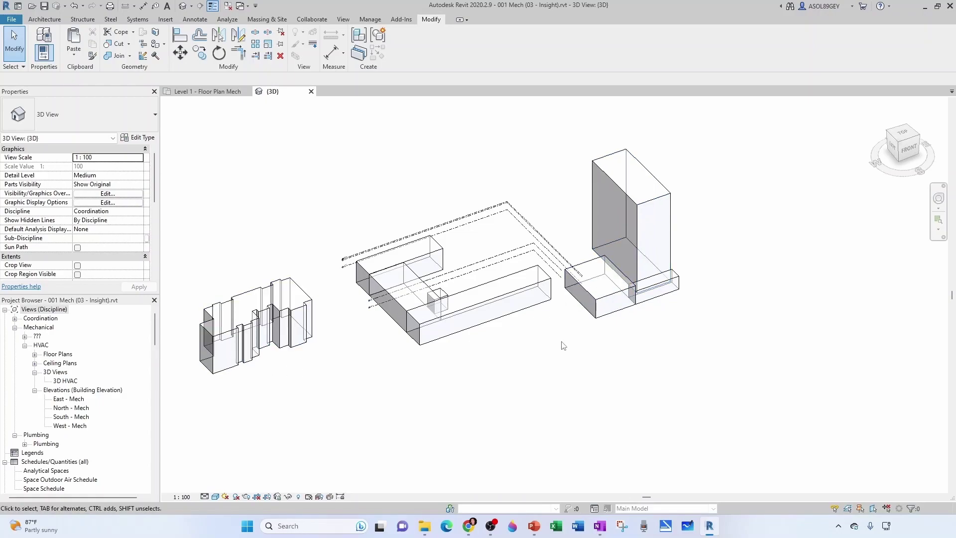
- Add mass floors at Level 1 and Level 2 to the long South Sector mass
scroll(468, 358, "up", 2)
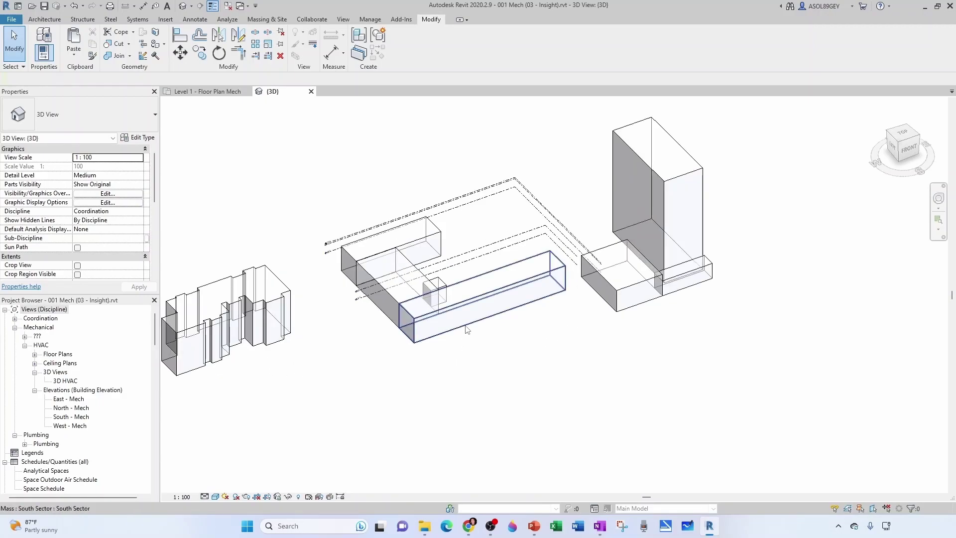
left_click(468, 329)
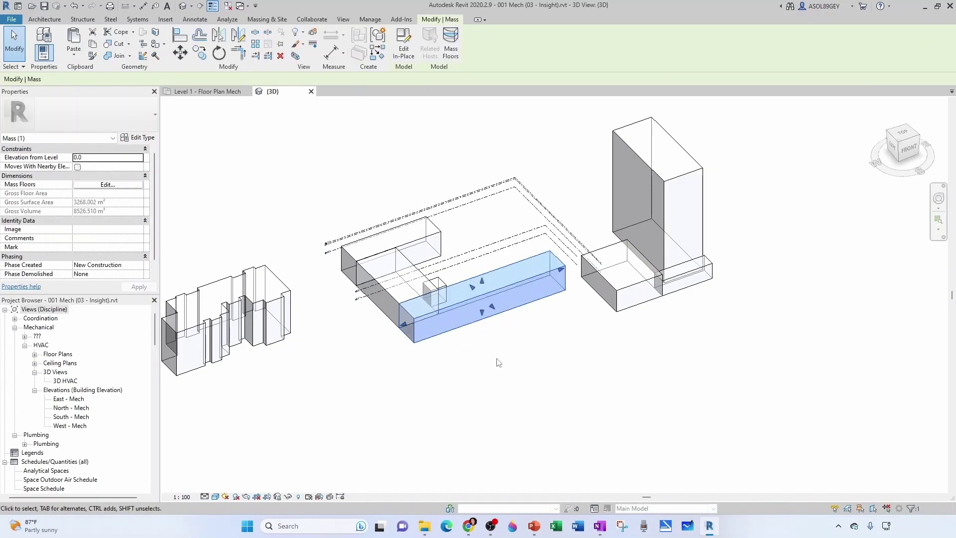
left_click(448, 48)
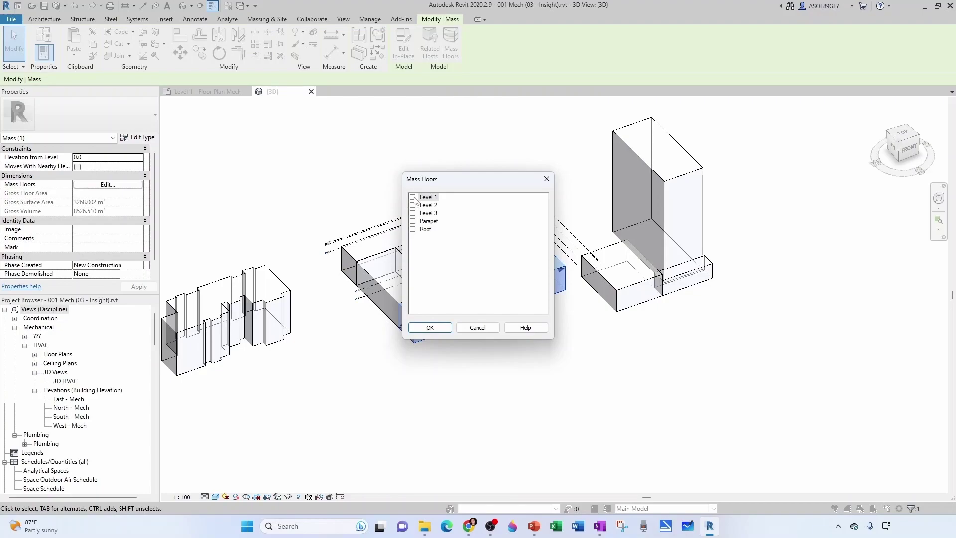
left_click(413, 197)
left_click(413, 205)
left_click(430, 327)
left_click(502, 385)
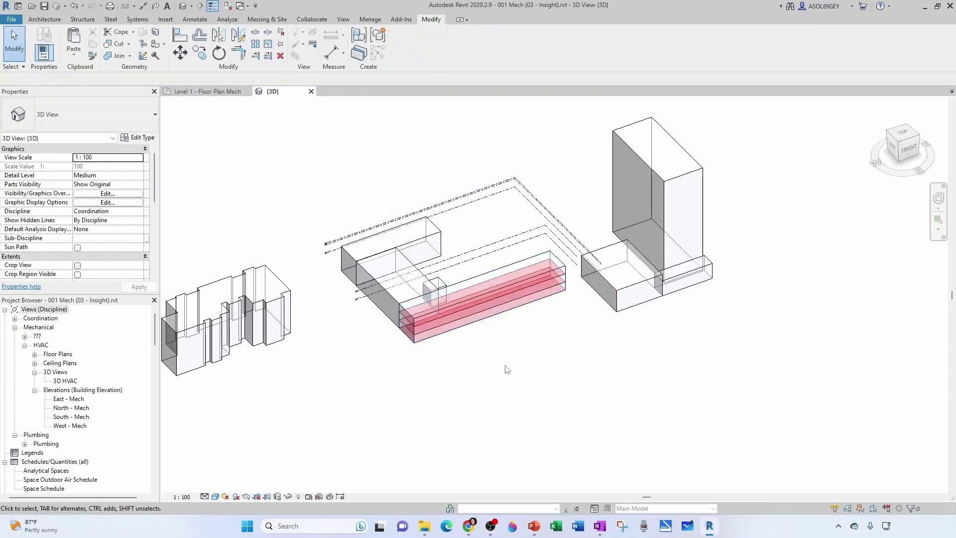
- Give the Mid Sector and upper wing masses floors at Levels 1, 2 and 3
scroll(428, 354, "up", 3)
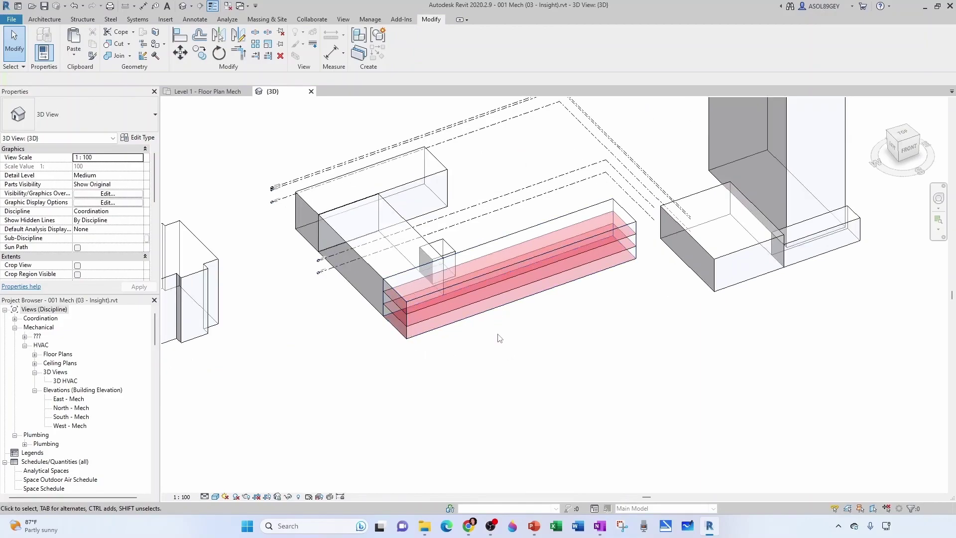
scroll(410, 285, "down", 3)
scroll(397, 305, "up", 3)
left_click(397, 305)
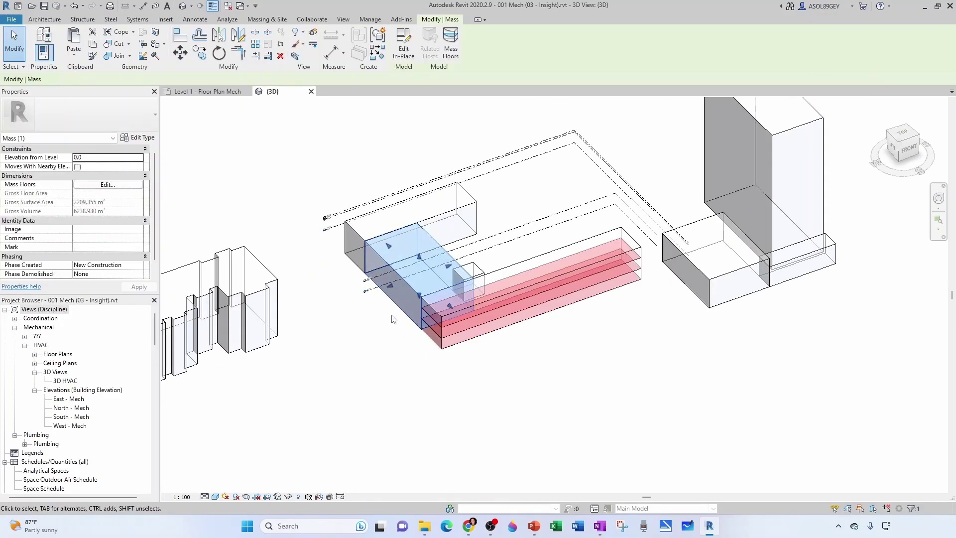
left_click(359, 267, "ctrl")
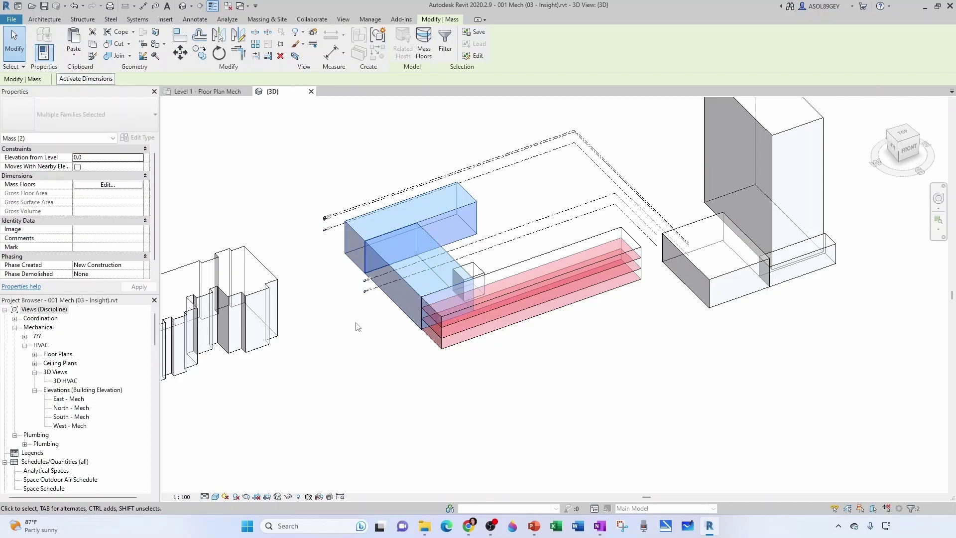
left_click(424, 48)
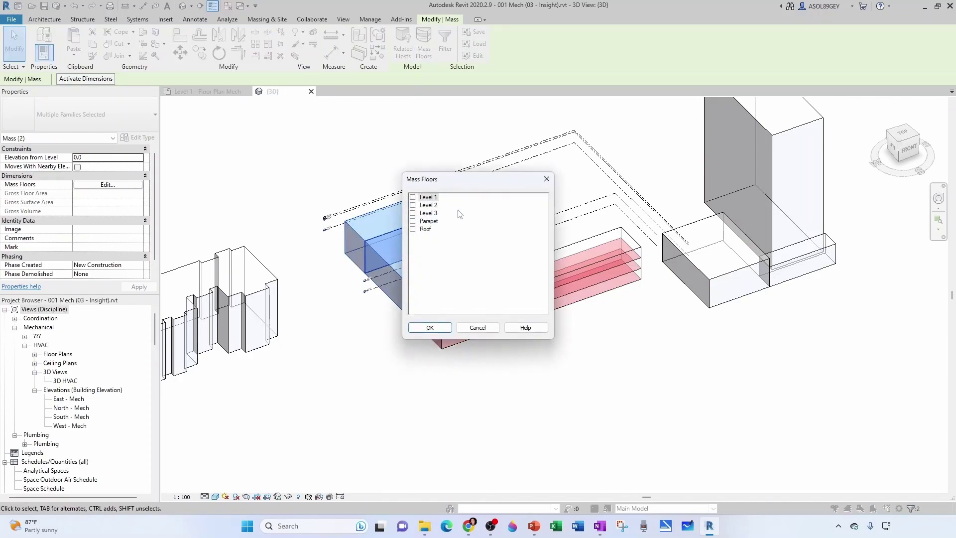
left_click(413, 197)
left_click(413, 205)
left_click(413, 213)
left_click(432, 327)
left_click(469, 369)
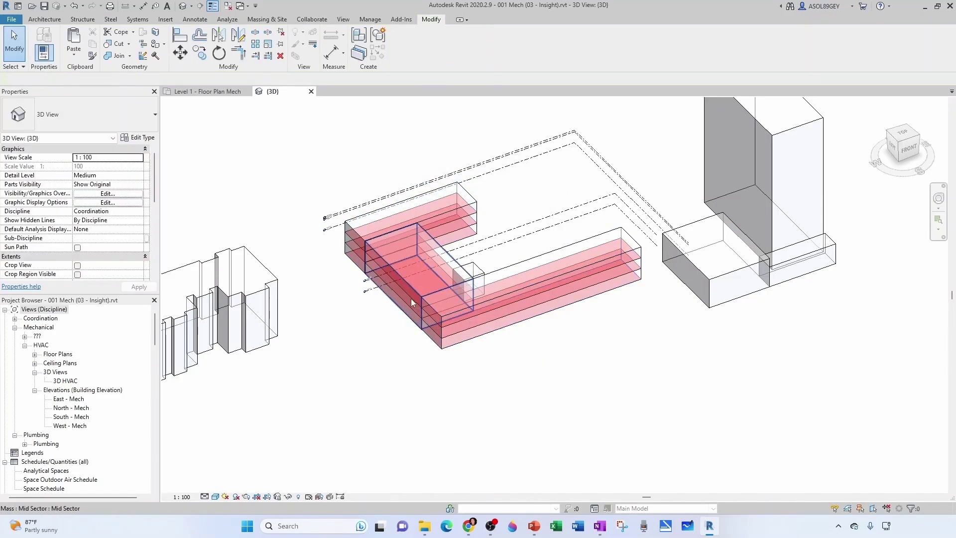
- Add mass floors at Level 1 and Level 2 to the small courtyard box mass
scroll(405, 297, "down", 1)
middle_click_drag(590, 343, 380, 352, "shift")
scroll(463, 326, "up", 4)
scroll(497, 341, "up", 2)
left_click(481, 291)
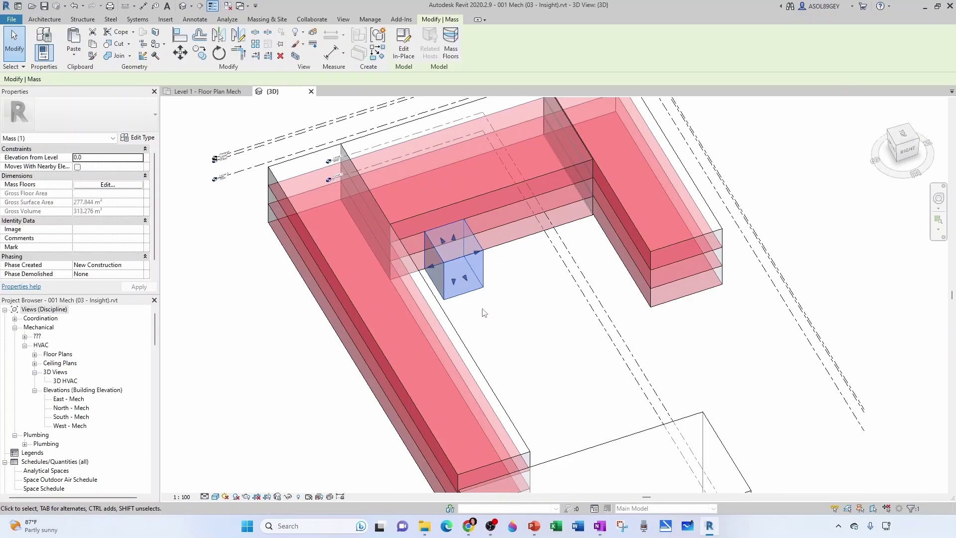
left_click(453, 57)
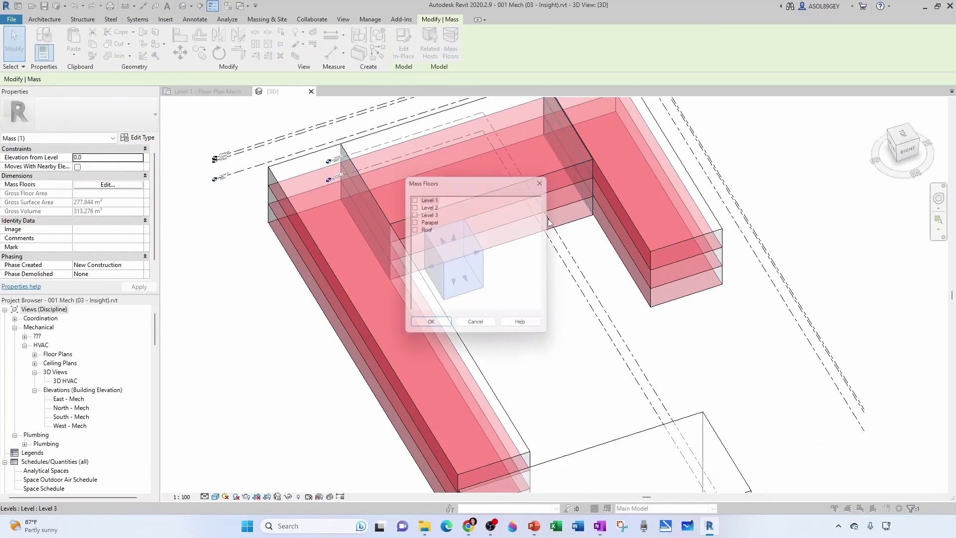
left_click(413, 198)
left_click(413, 206)
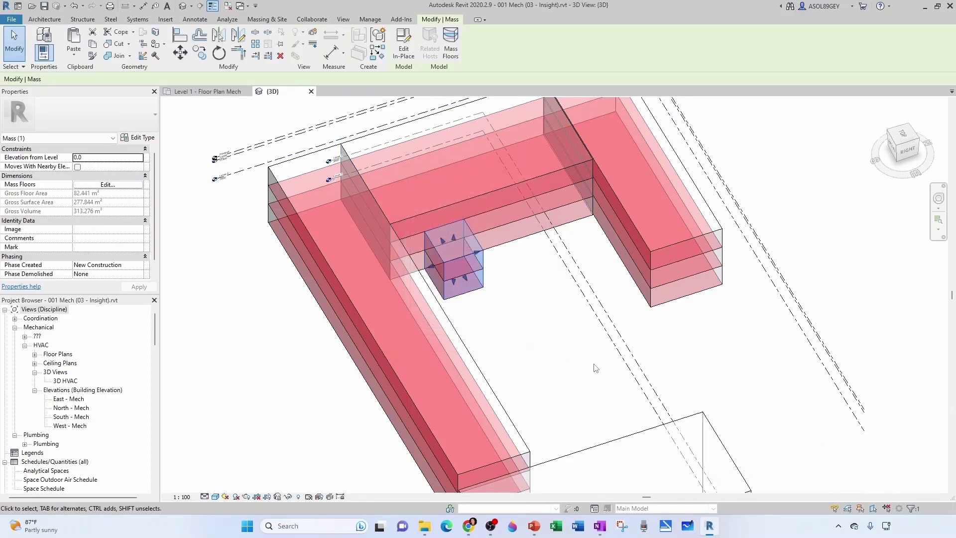